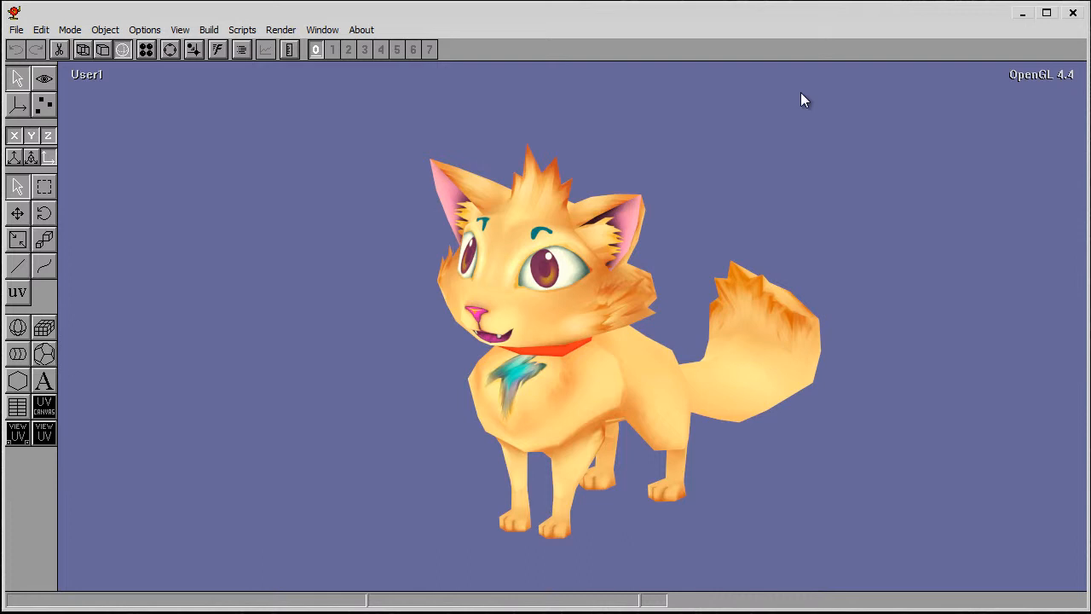
click(739, 356)
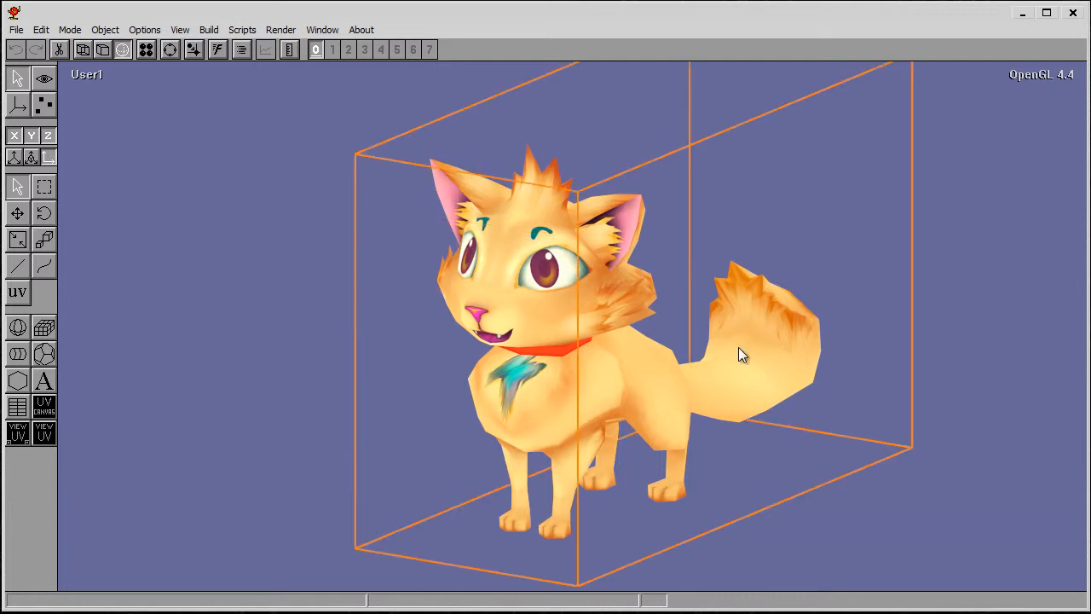
click(659, 222)
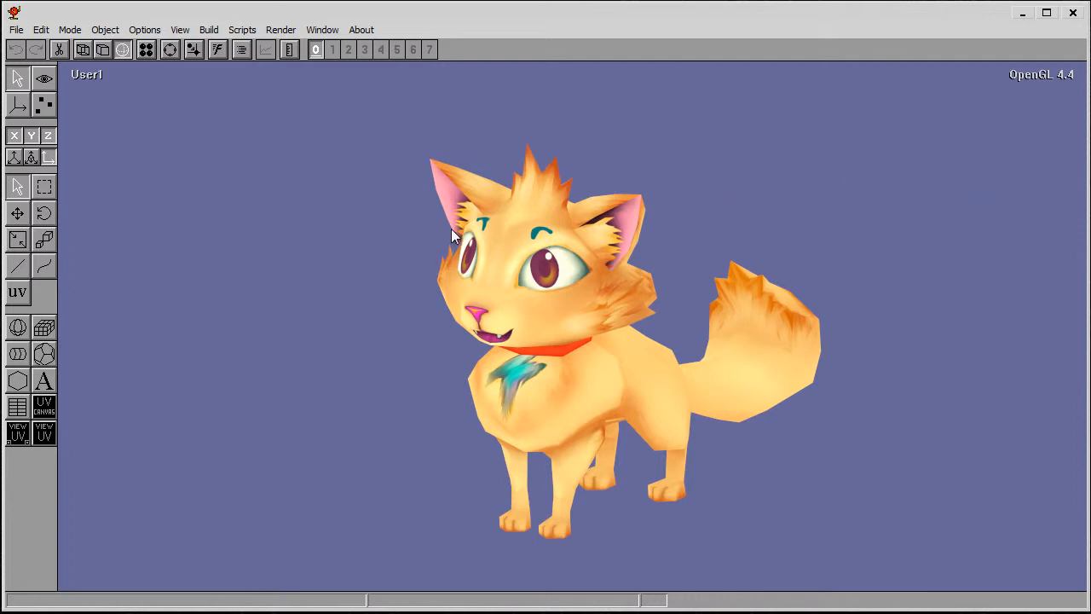
click(545, 341)
click(550, 333)
click(356, 100)
- Open the program configuration, review the scripts directory setting and accept the dialog
click(16, 30)
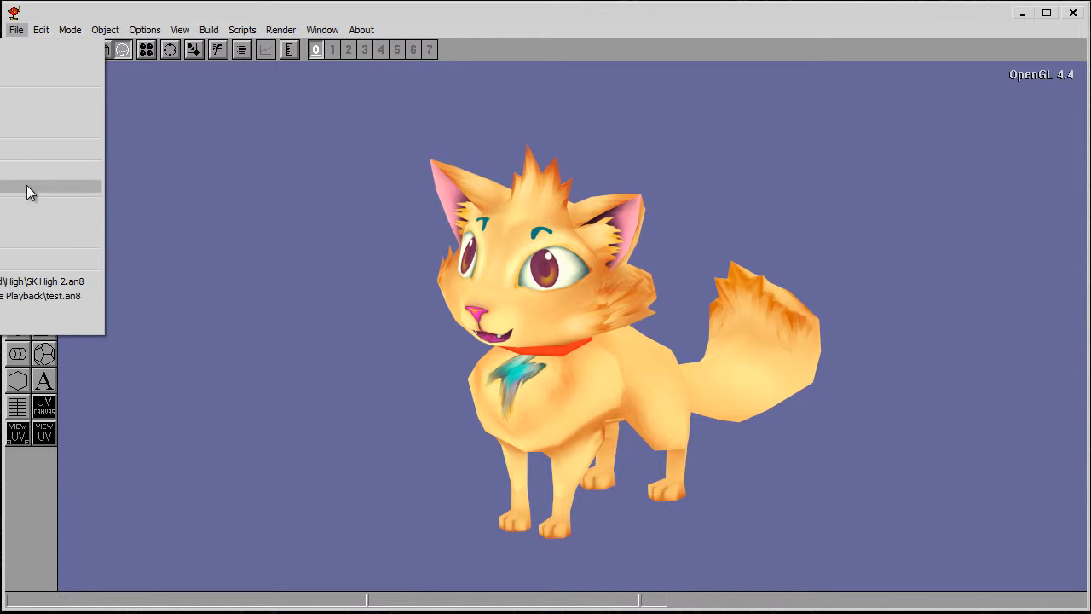
click(2, 174)
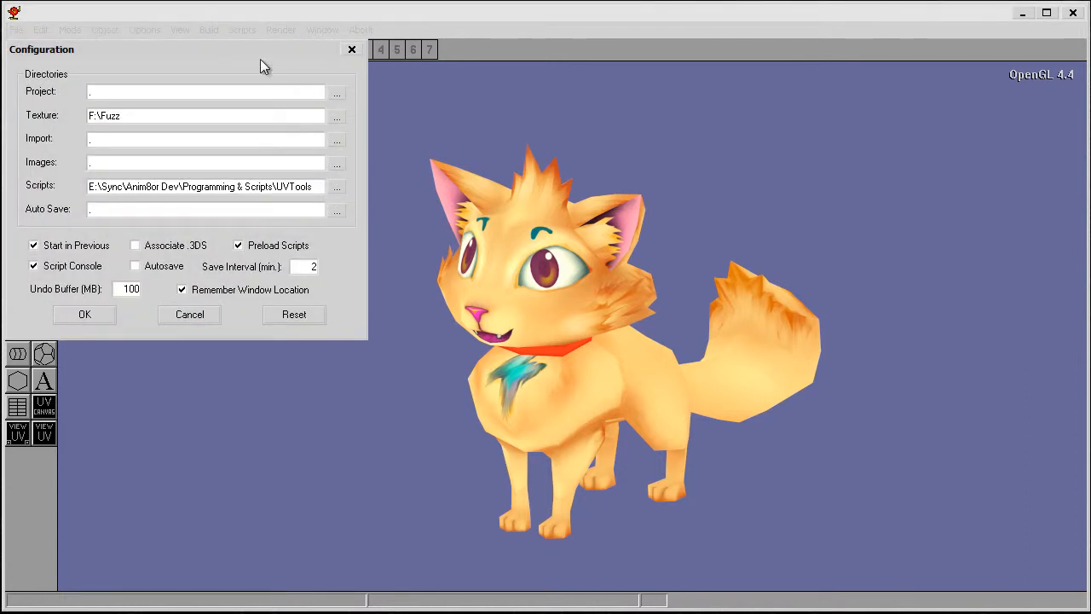
drag(211, 49, 385, 144)
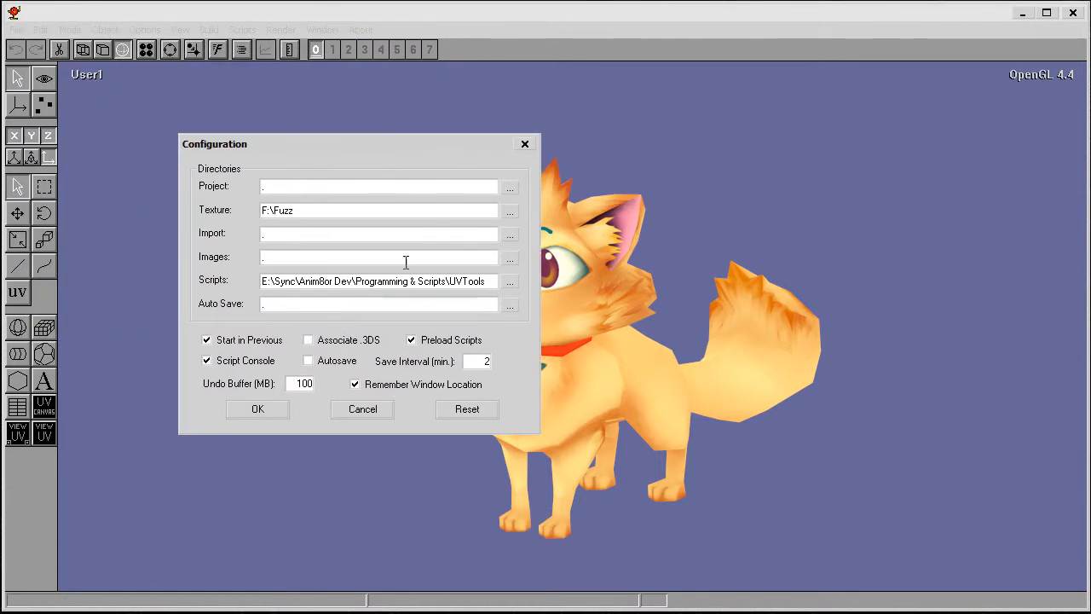
click(487, 282)
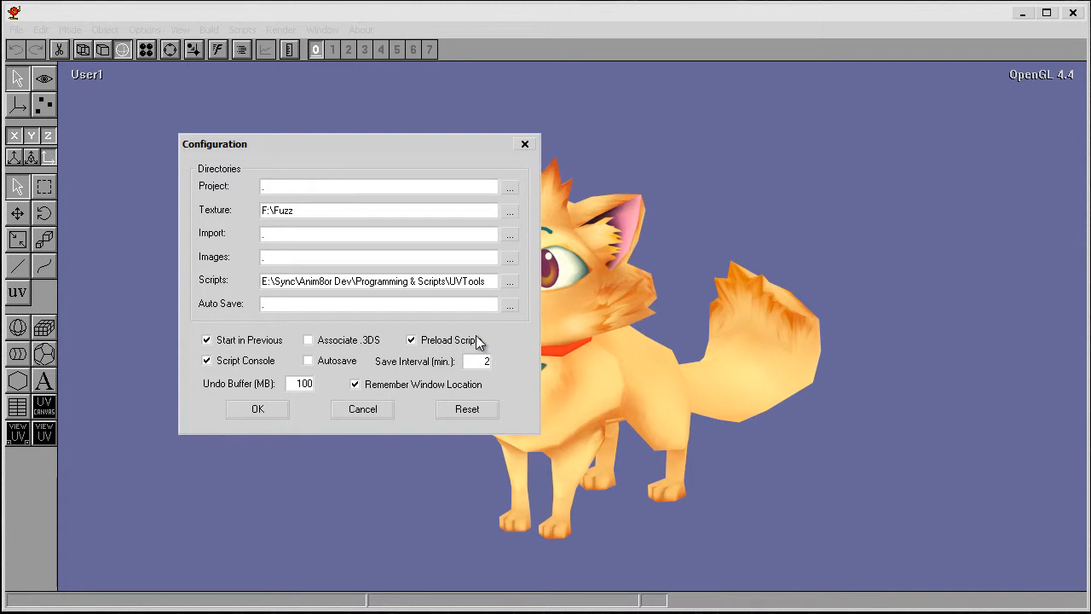
click(272, 411)
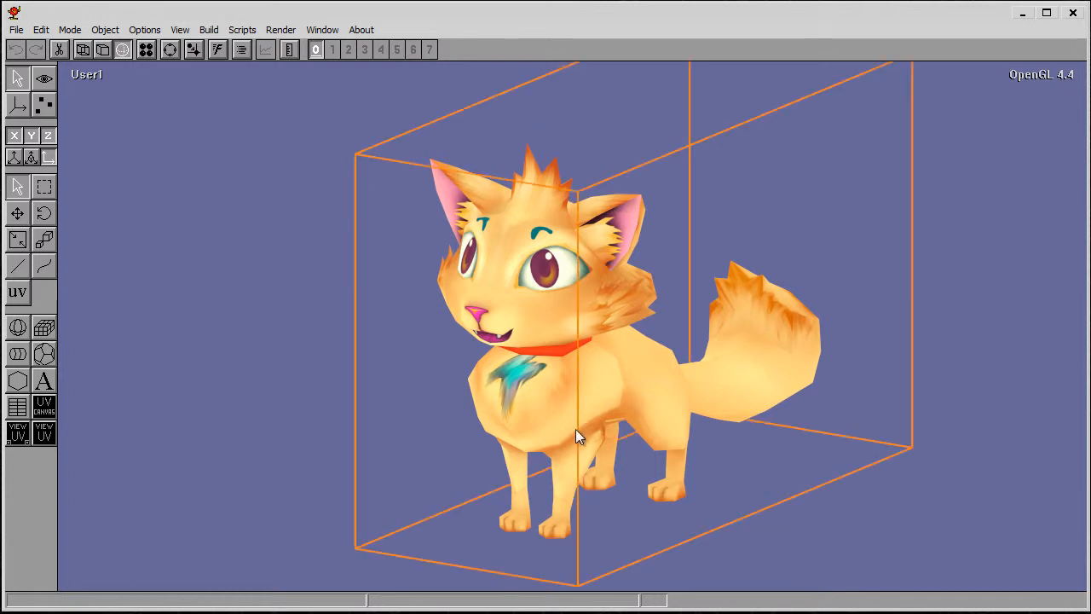
- Show the cat model in wireframe, select its meshes to inspect the geometry and clear the selection
middle_drag(641, 271, 529, 270)
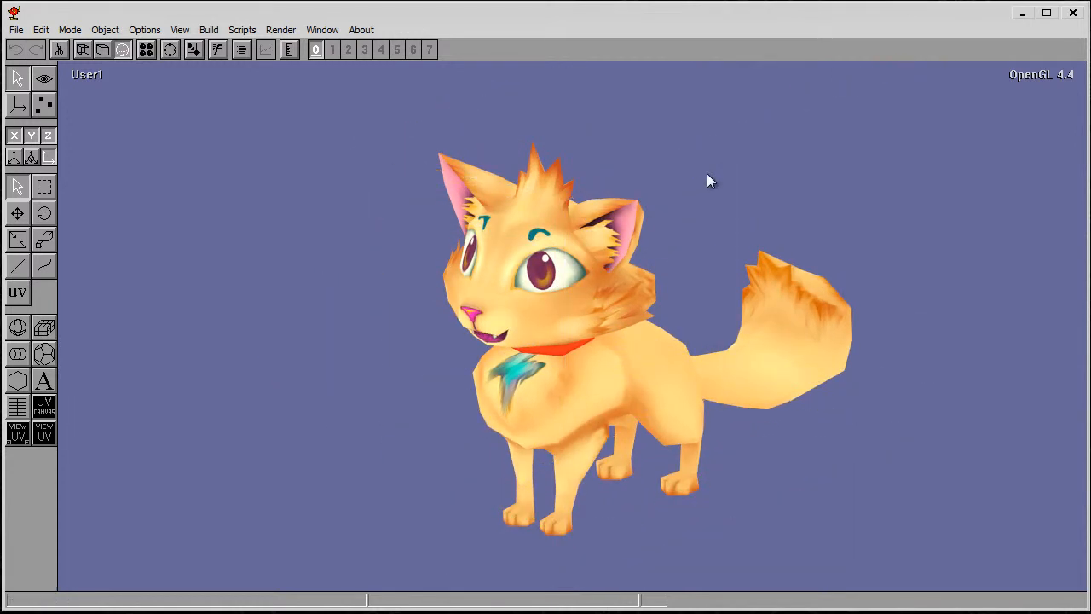
click(102, 50)
click(86, 49)
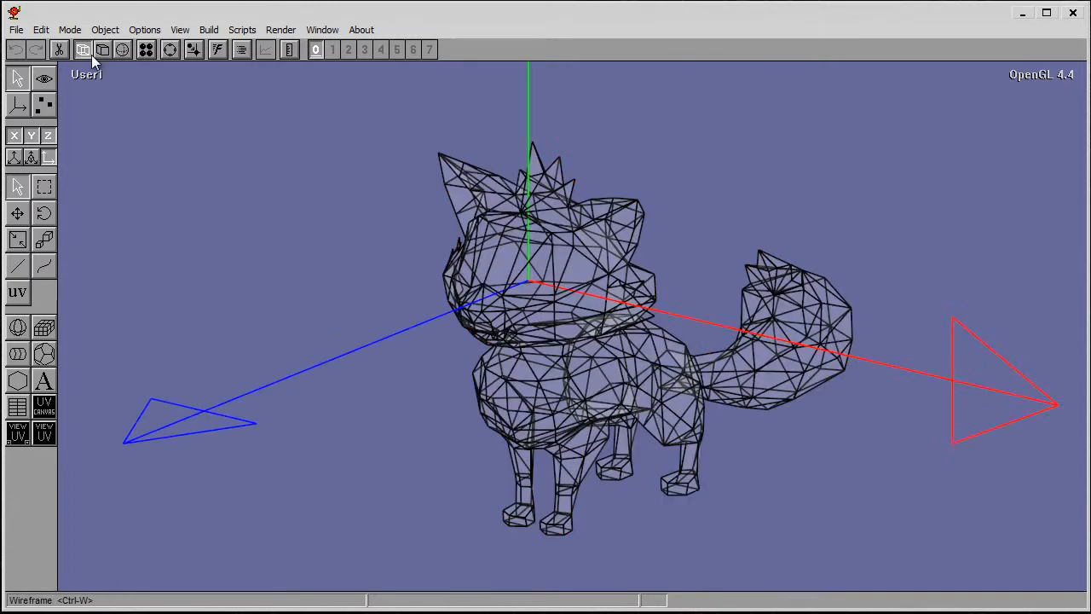
click(532, 269)
click(588, 226)
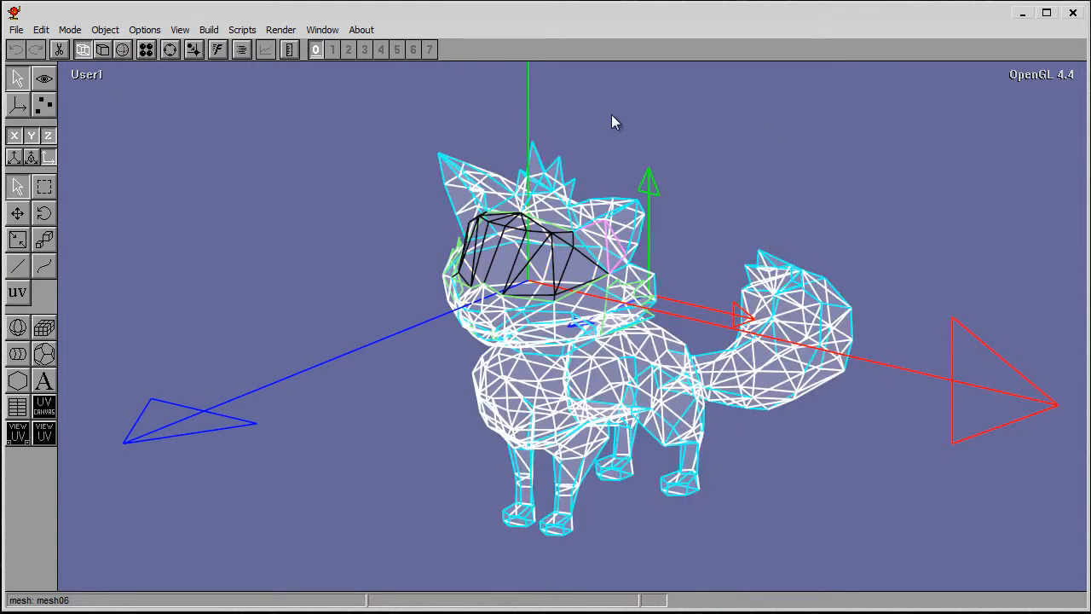
click(289, 99)
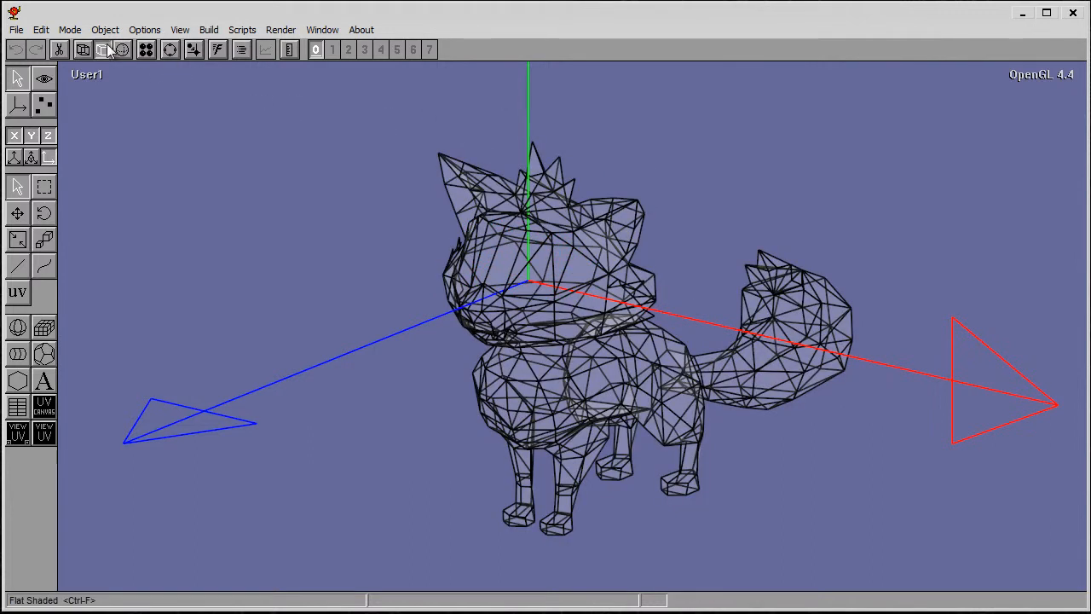
- Display the object's materials and return the model to smooth shading
click(147, 49)
click(147, 50)
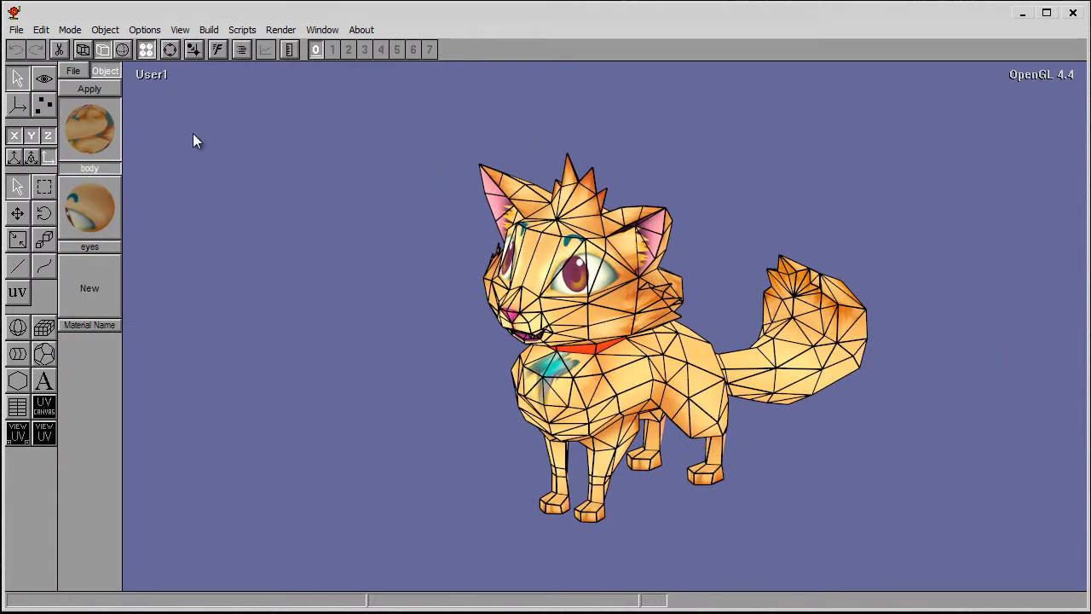
click(122, 50)
- Select the body mesh and the eye mesh in turn to examine how the cat is divided into parts
click(599, 339)
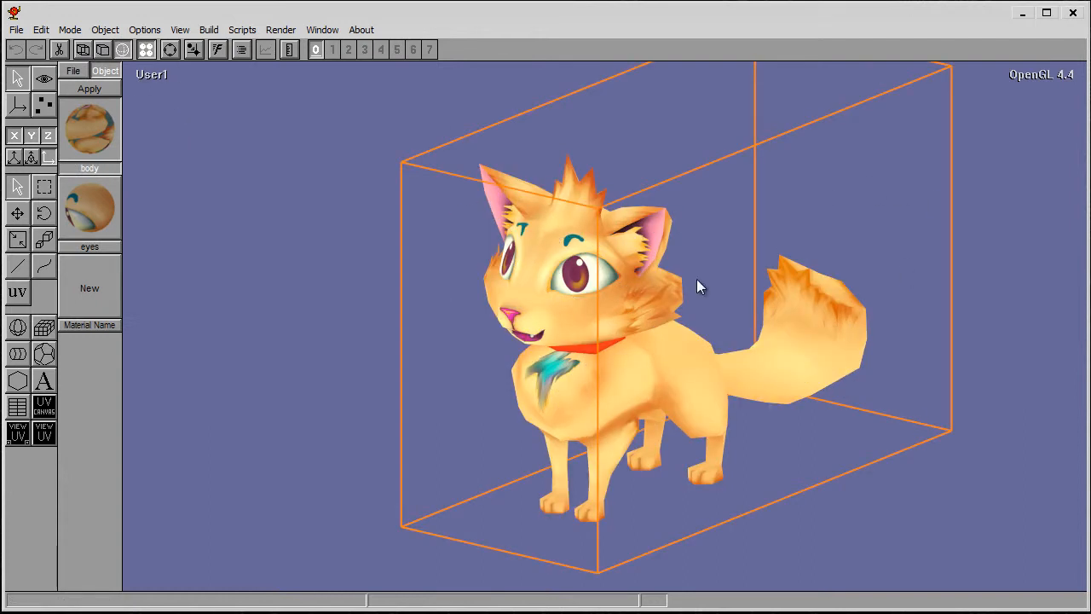
key(ctrl+r)
drag(629, 269, 640, 307)
key(ctrl+r)
click(562, 276)
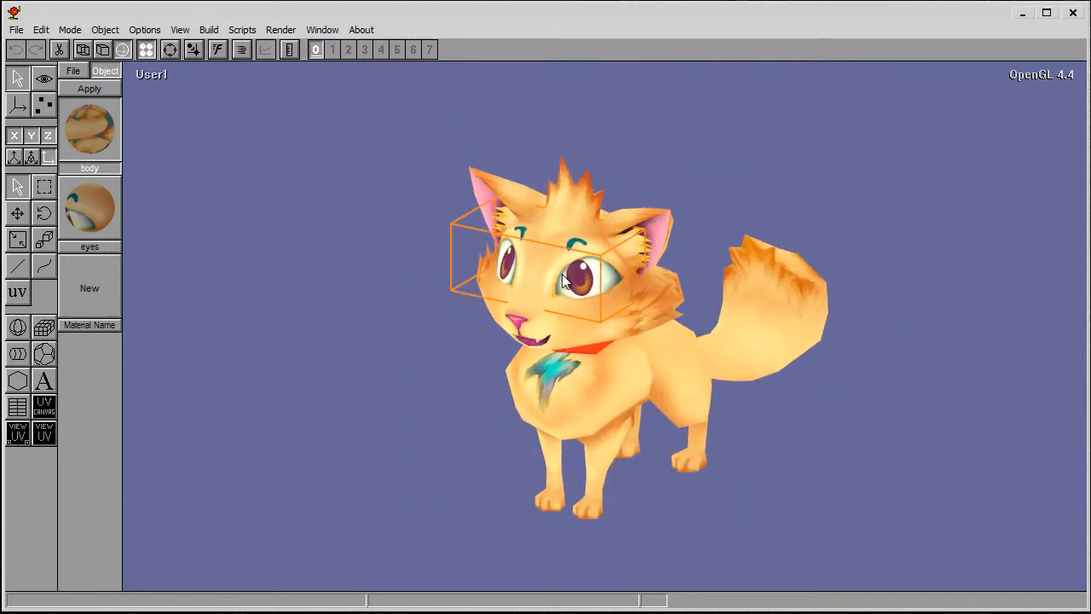
click(621, 293)
click(560, 269)
click(349, 186)
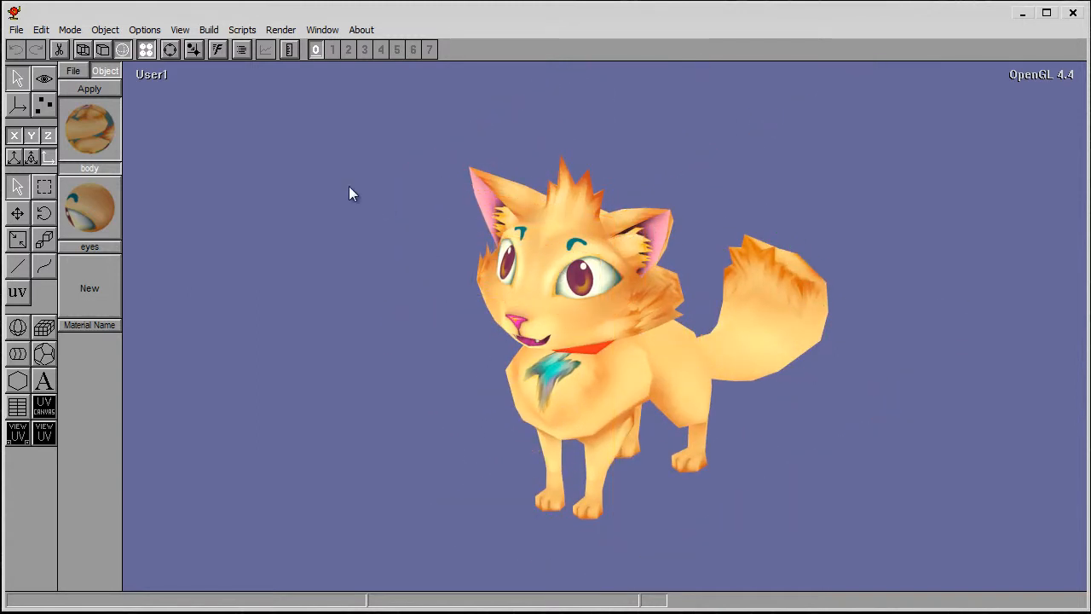
click(617, 242)
key(ctrl+r)
key(ctrl+r)
click(587, 290)
click(596, 300)
click(590, 290)
click(597, 300)
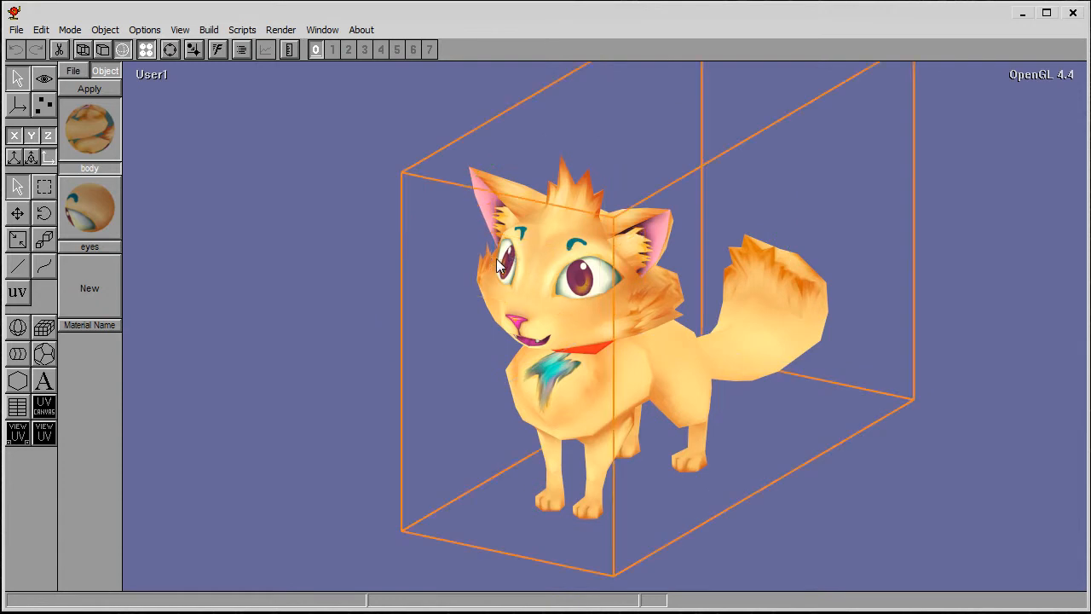
click(592, 291)
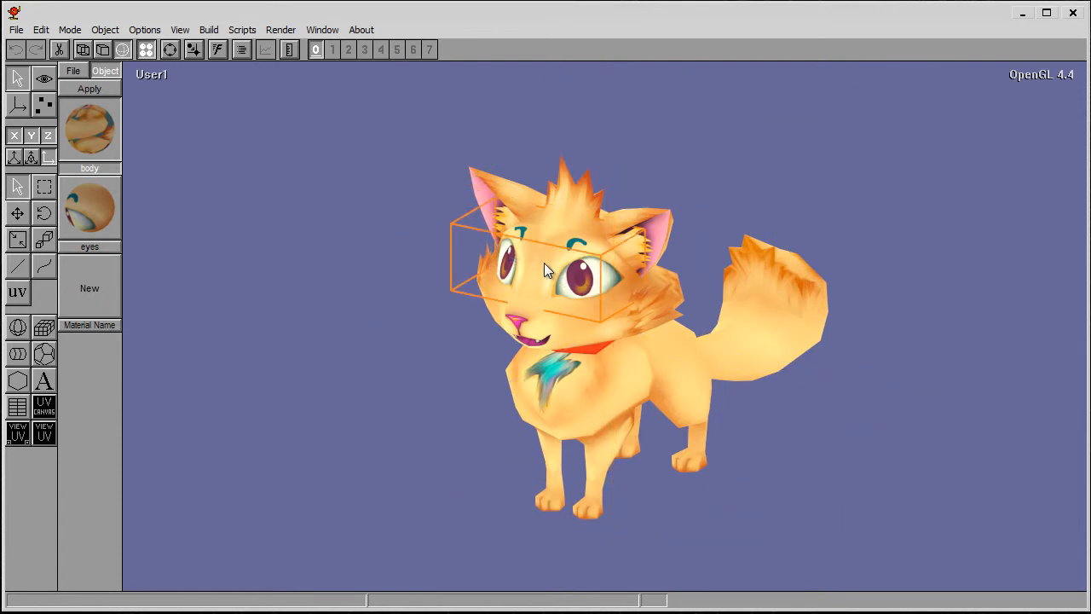
click(314, 214)
click(572, 369)
click(485, 116)
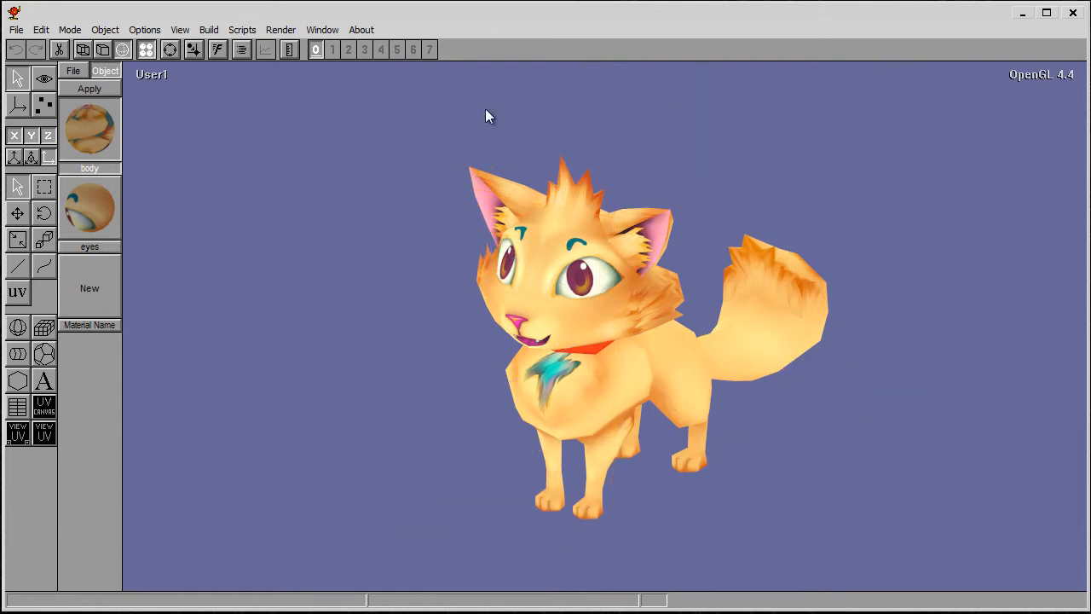
key(ctrl+r)
drag(612, 315, 646, 311)
key(ctrl+r)
click(585, 278)
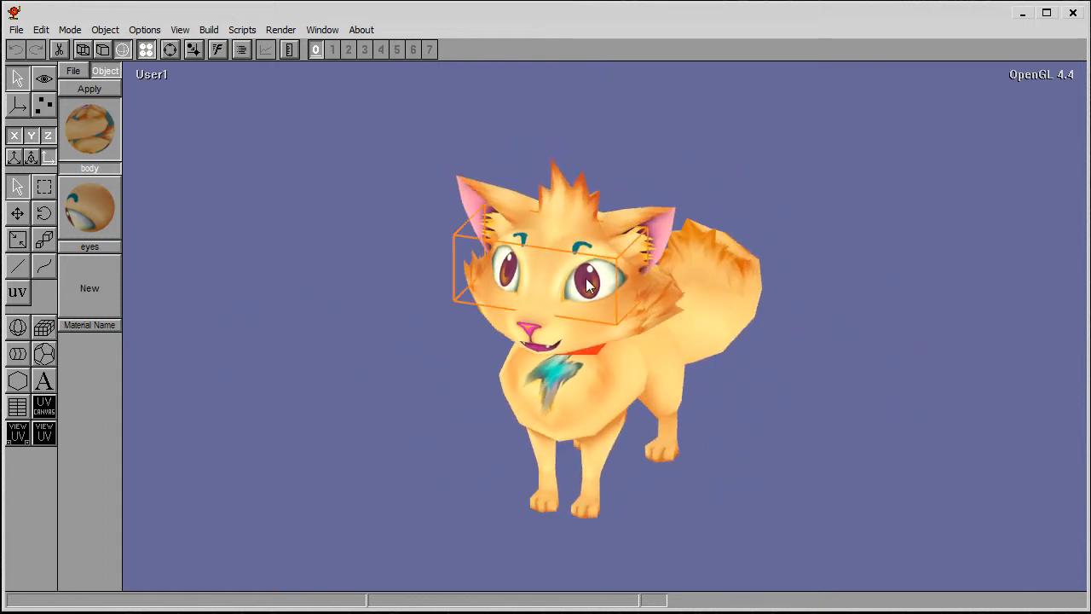
click(667, 201)
click(338, 151)
- Select the cat's body mesh together with its eye mesh, then clear the selection
click(538, 396)
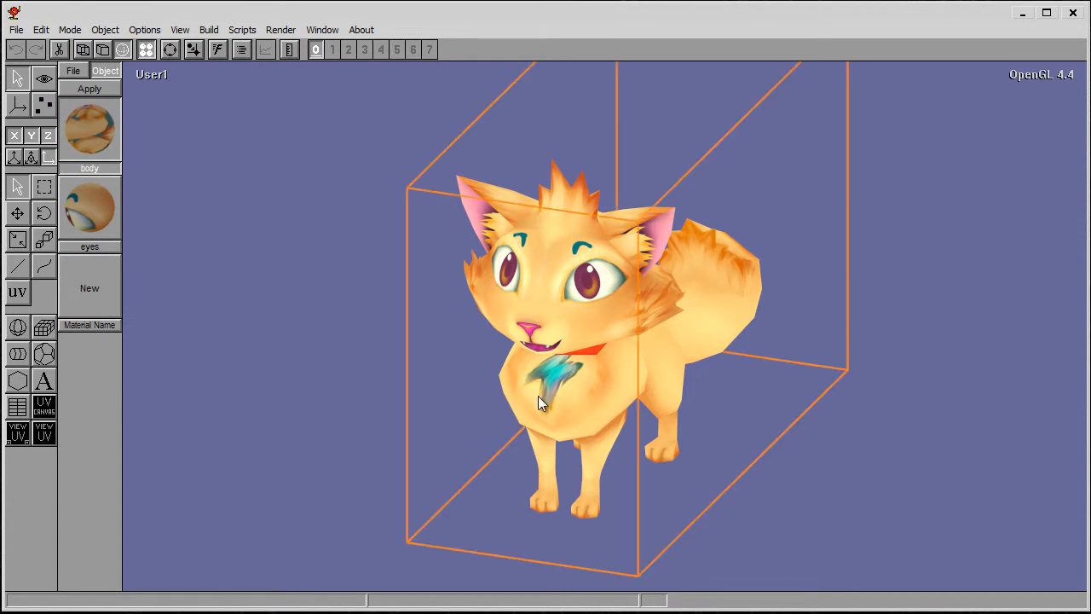
click(553, 268)
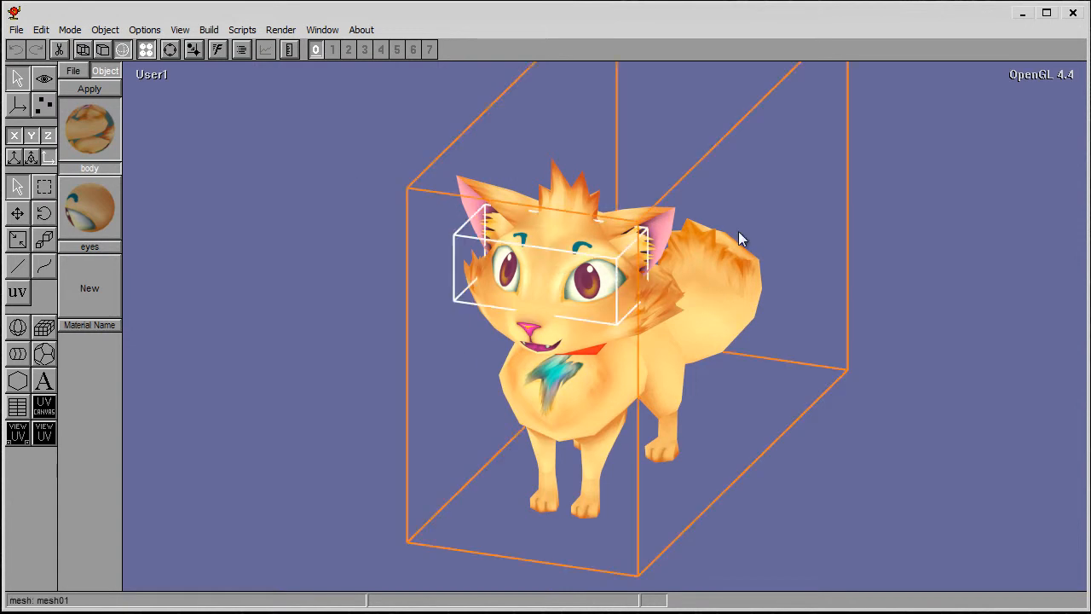
shift+click(678, 346)
click(874, 219)
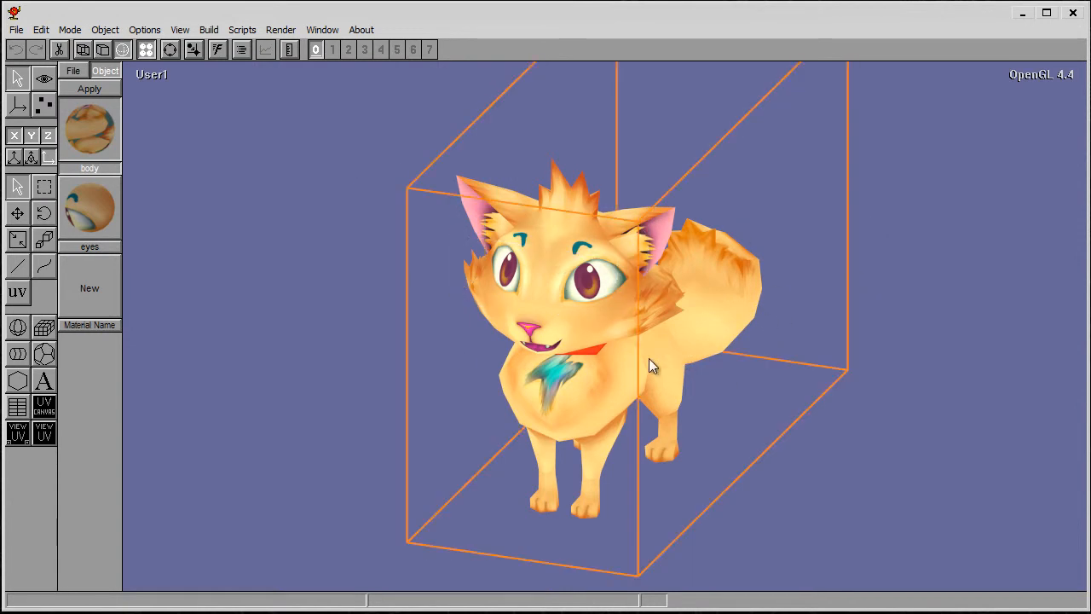
click(649, 358)
shift+click(577, 280)
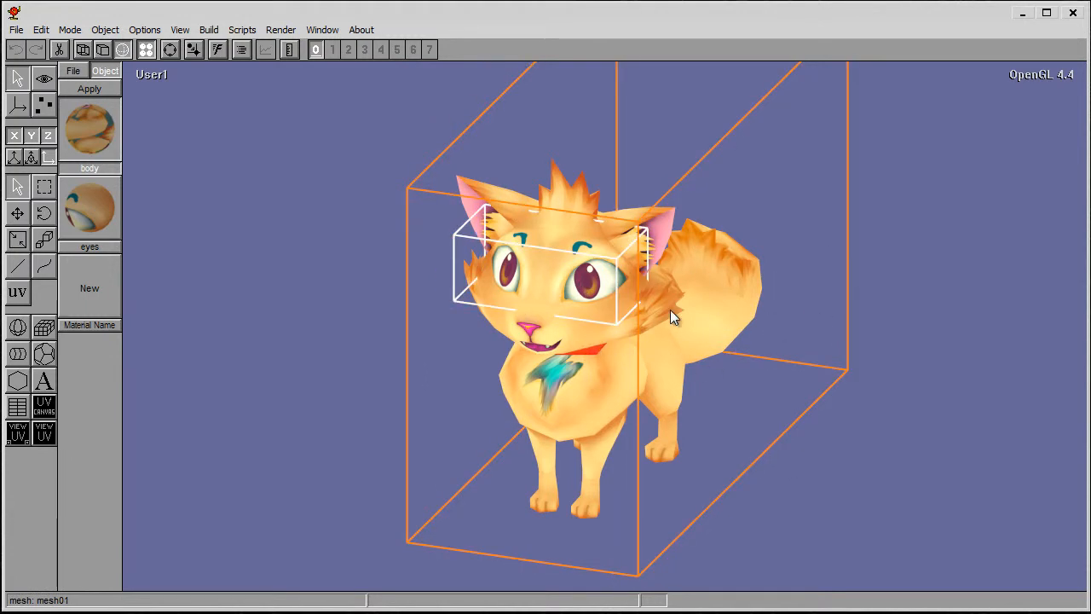
click(213, 211)
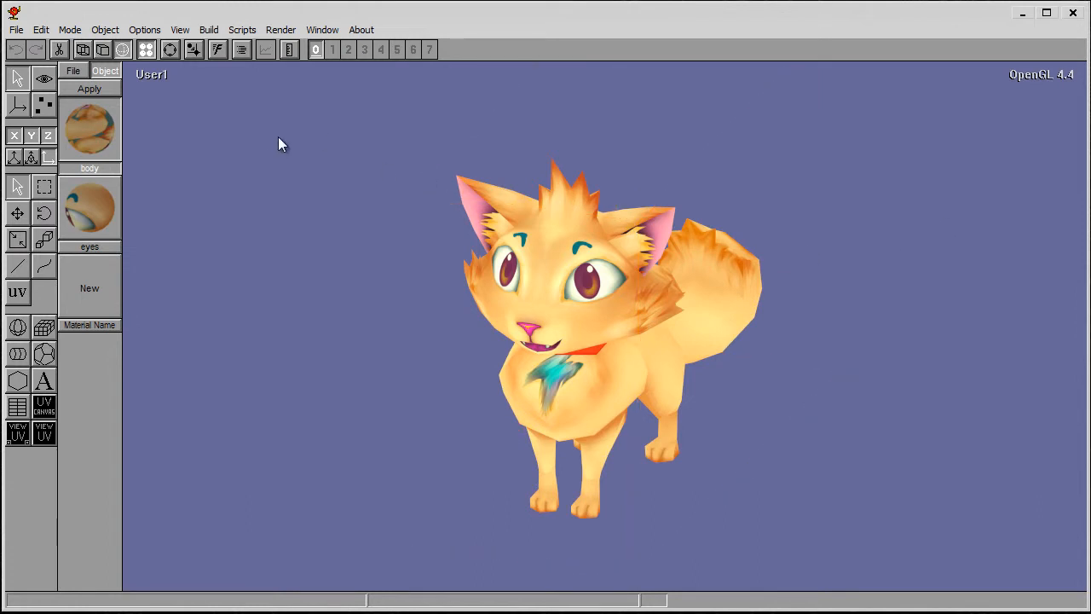
- Start exporting the SK object and set the file type to UVs to PPM Image plug-in (*.ppm)
click(100, 30)
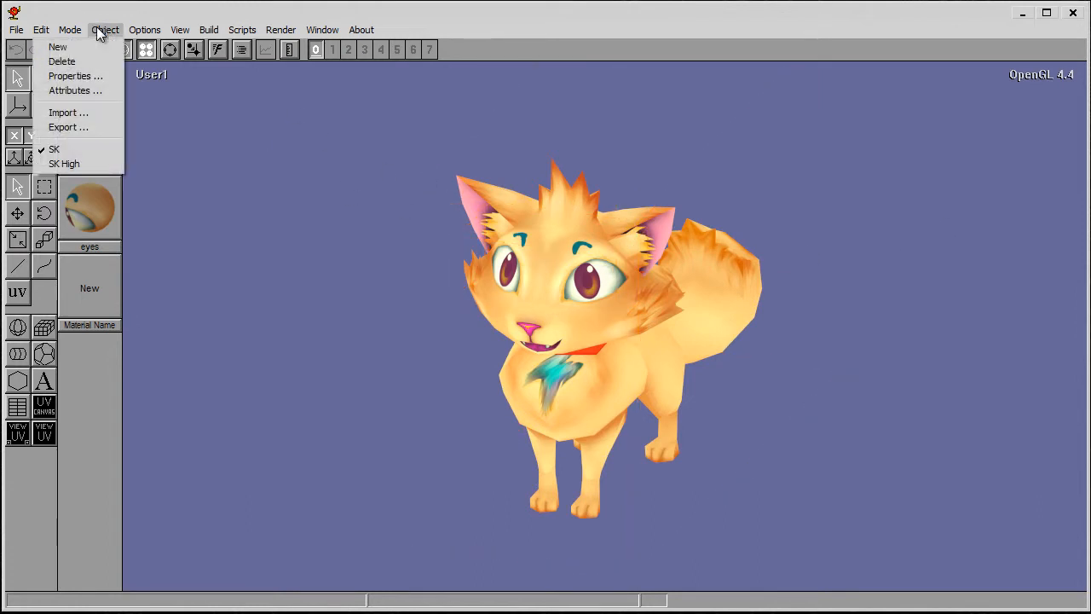
click(97, 129)
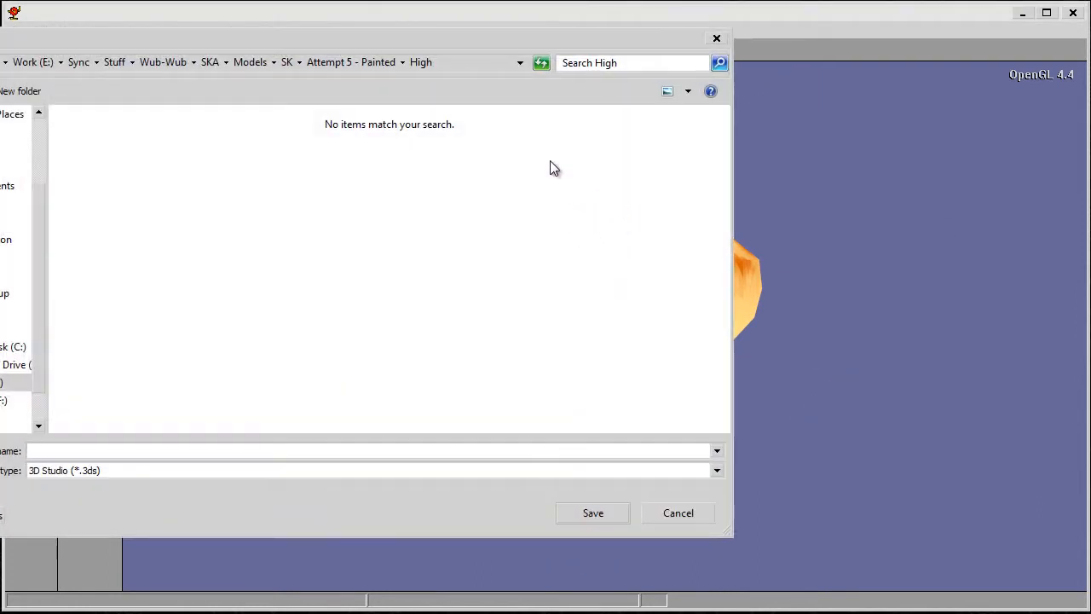
drag(401, 43, 601, 80)
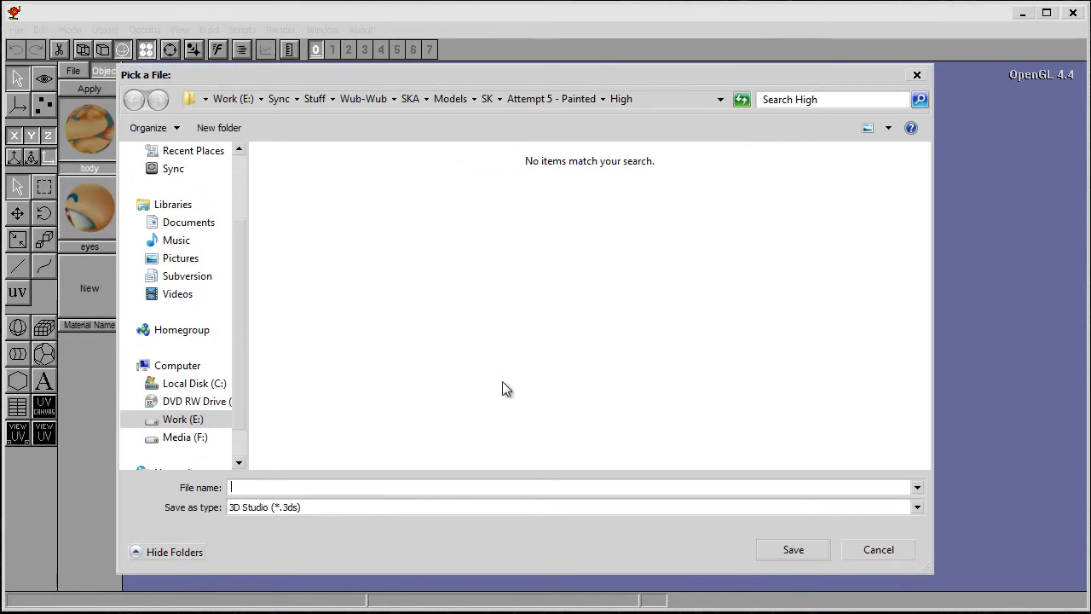
click(442, 506)
click(449, 87)
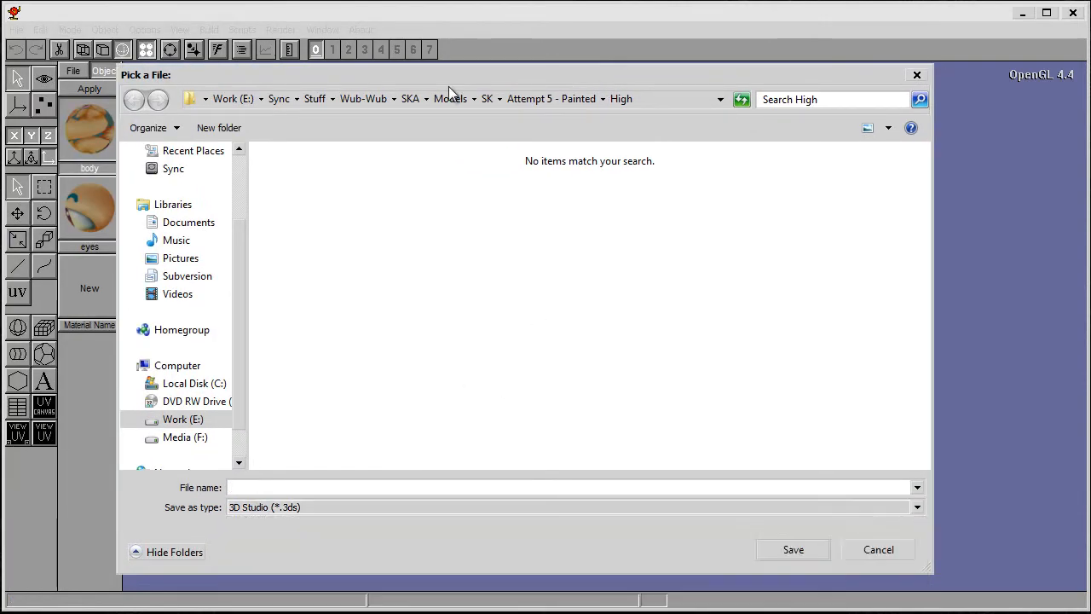
drag(446, 85, 446, 50)
click(338, 470)
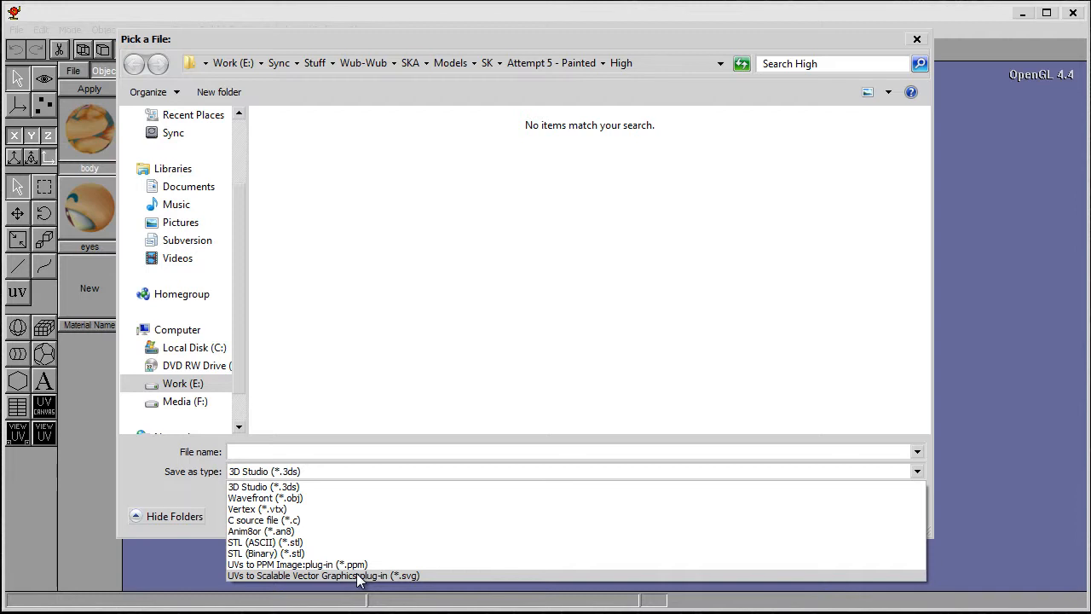
click(420, 564)
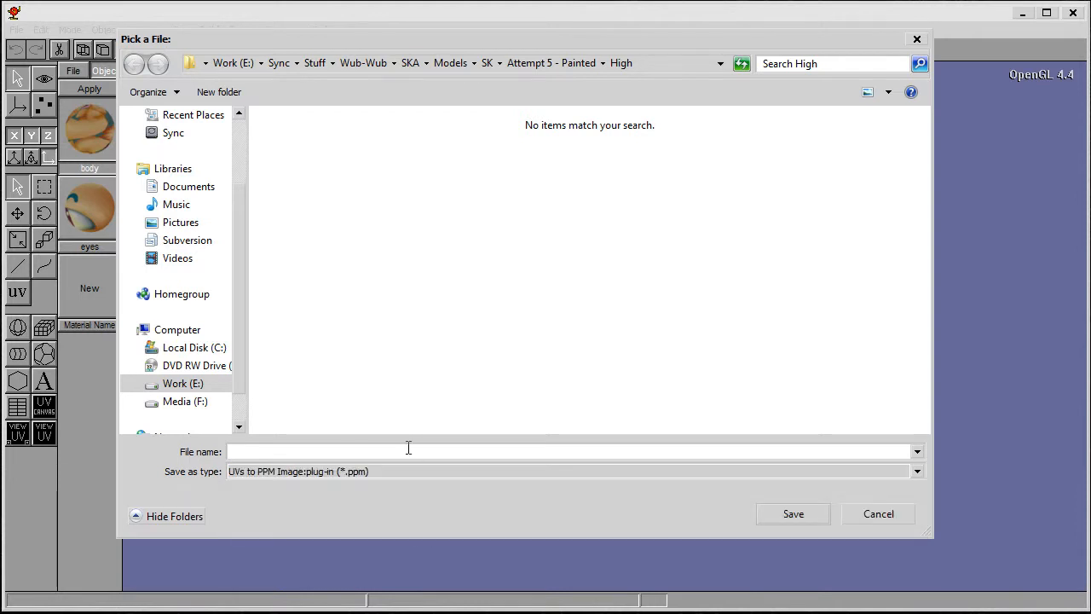
- Name the export file PPM and save it in the High folder
click(653, 64)
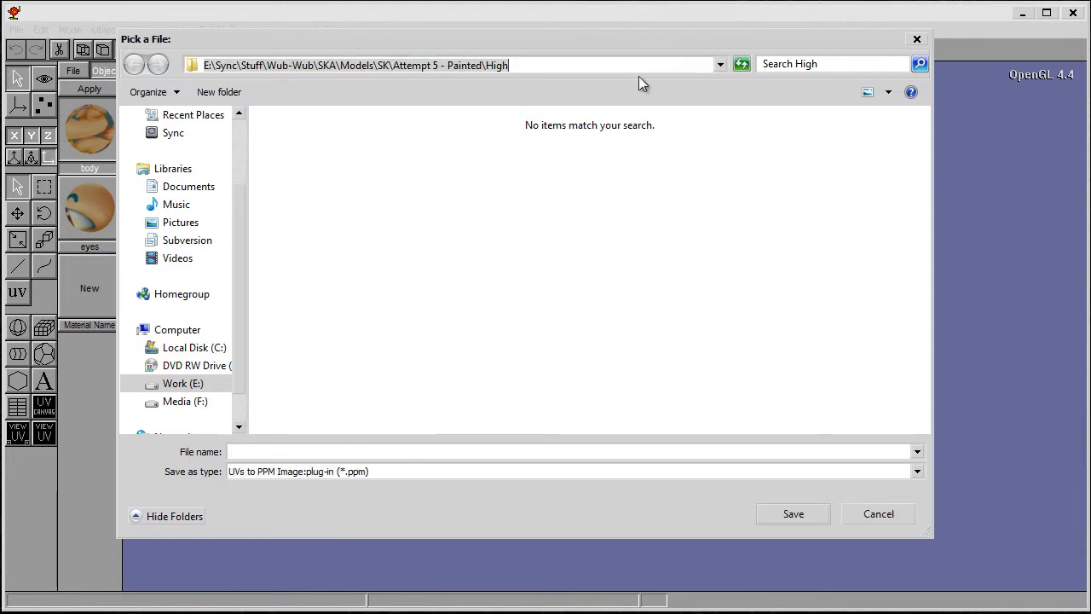
click(538, 235)
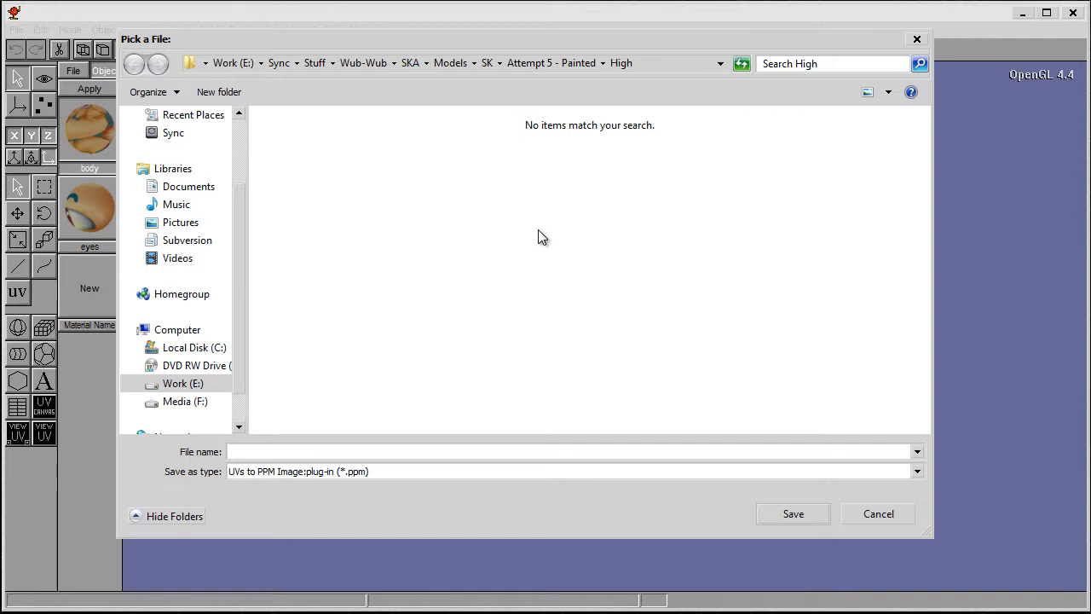
click(436, 451)
text(PPM)
click(784, 513)
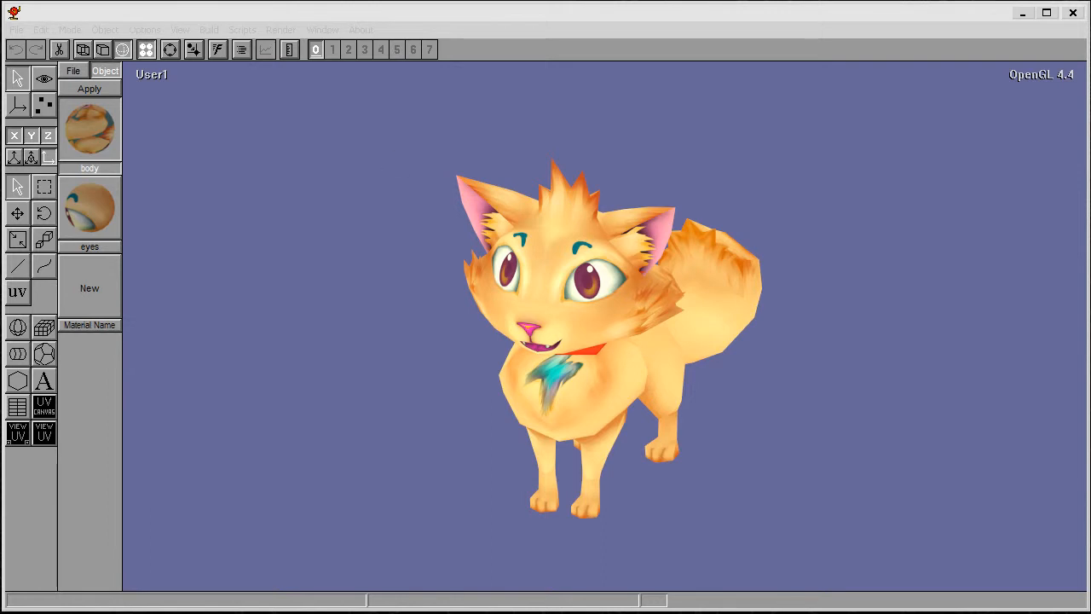
- Switch to the file explorer window of the High folder and select the exported PPM.ppm file
key(alt+Tab)
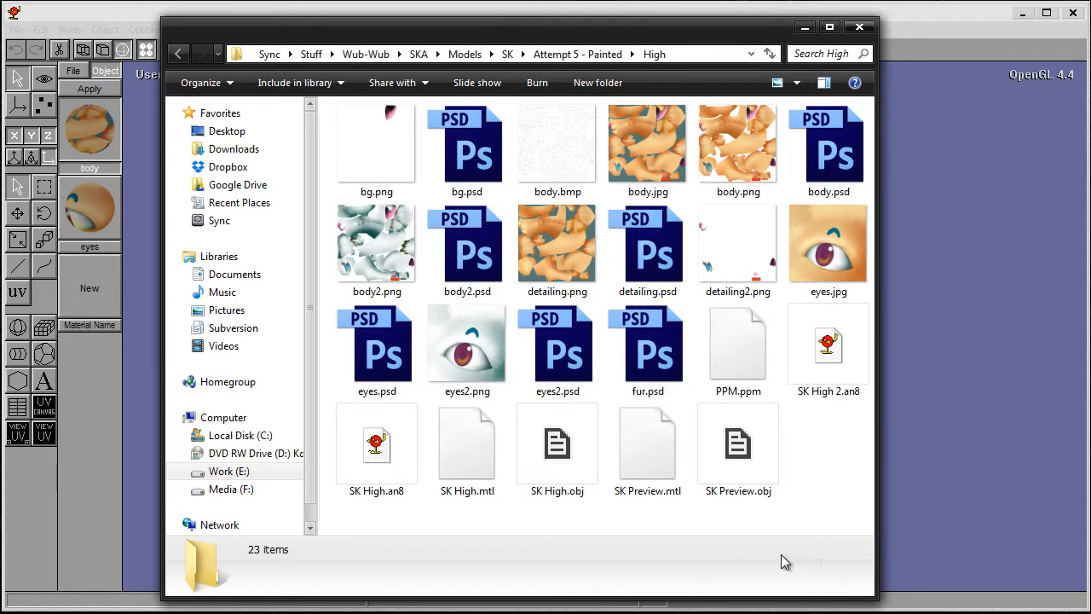
click(738, 354)
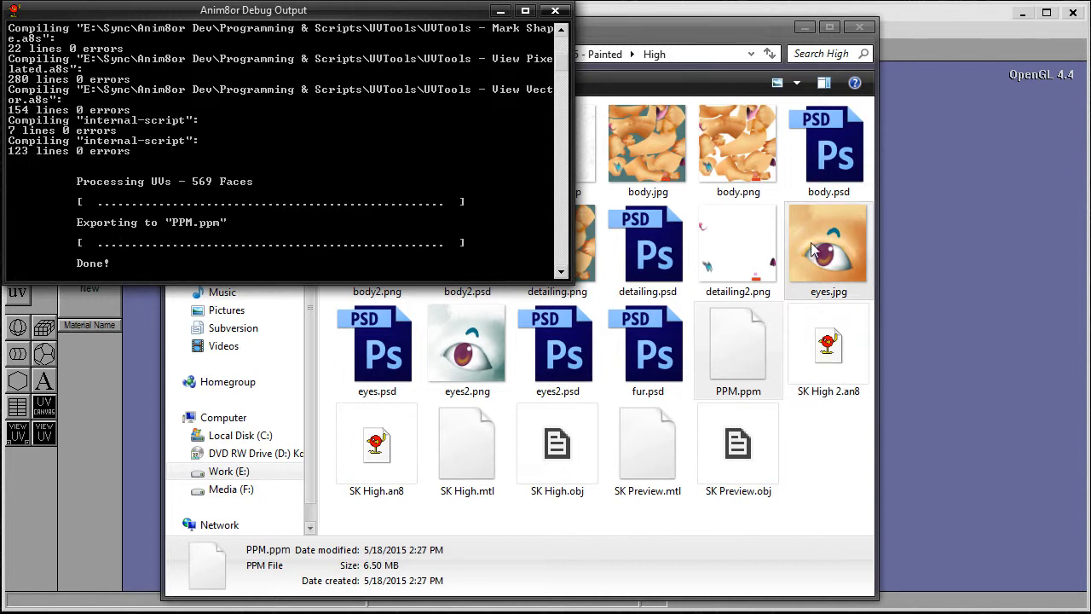
click(821, 480)
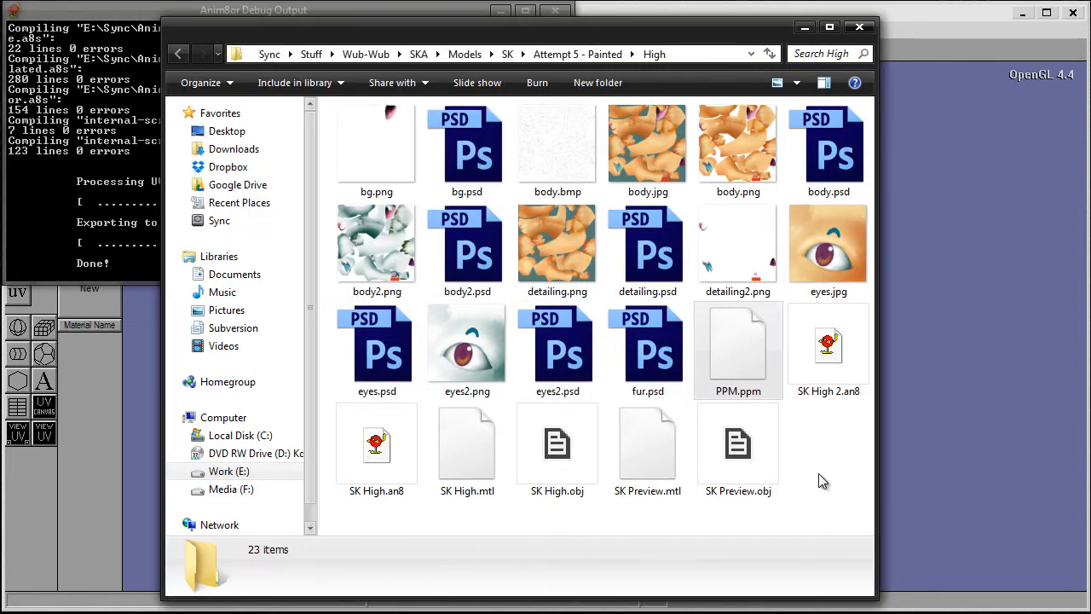
click(741, 358)
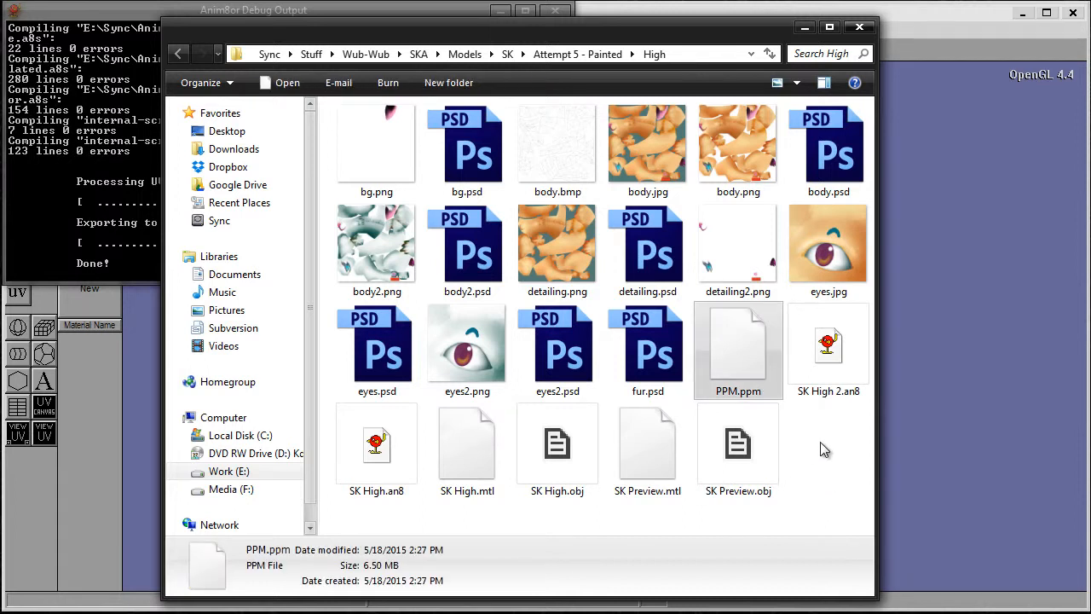
click(790, 518)
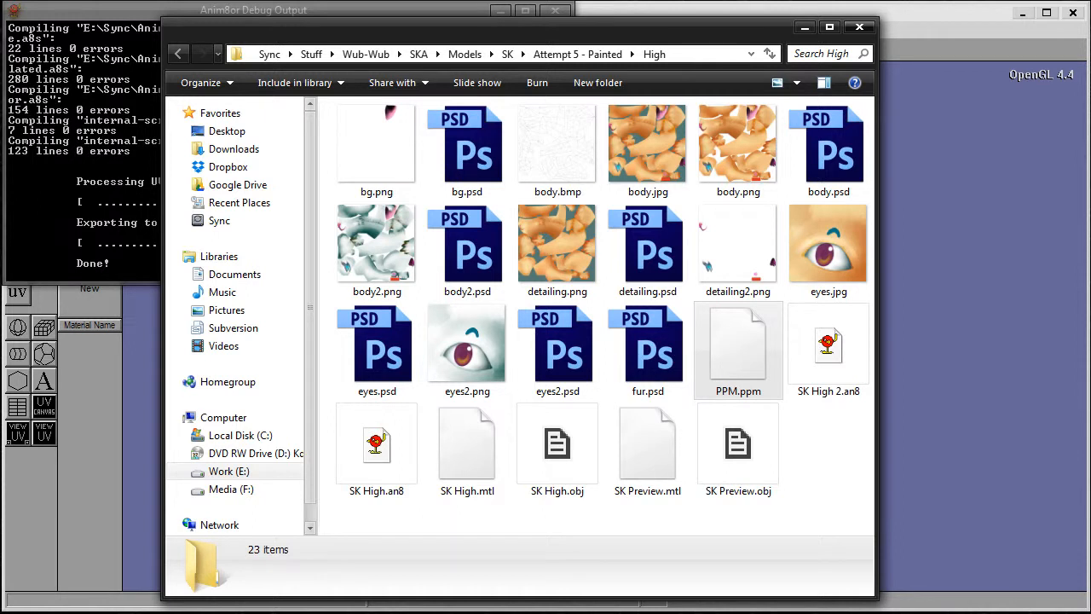
click(793, 612)
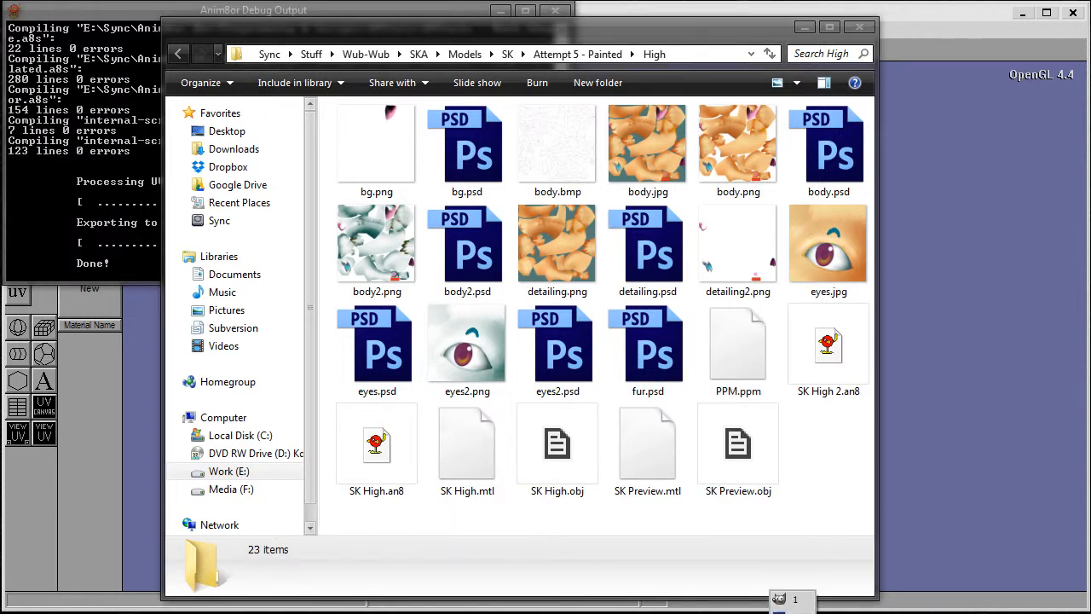
double_click(807, 162)
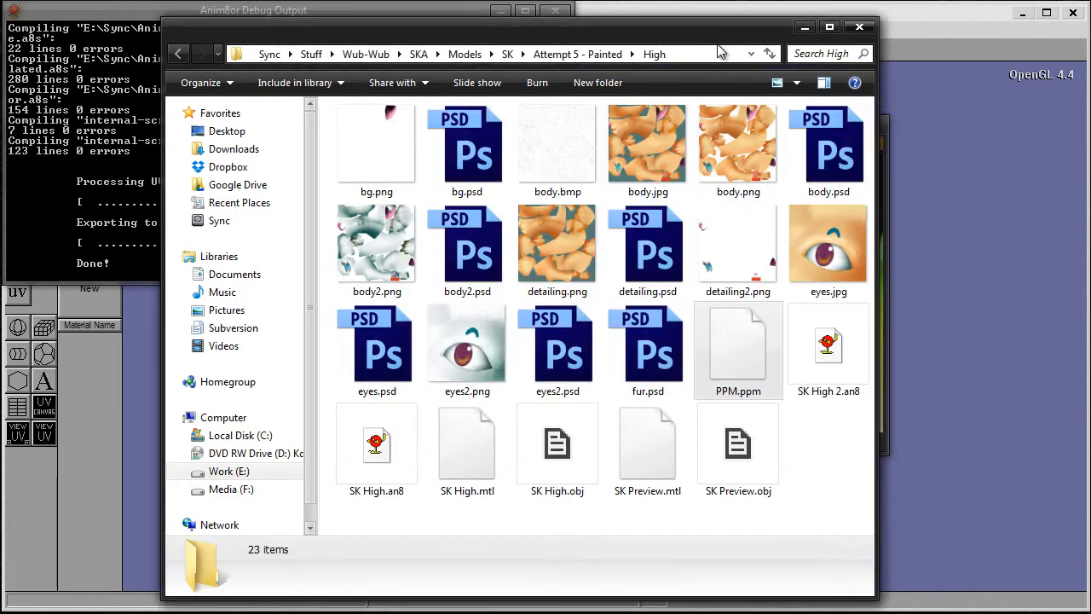
- Switch to Anim8or and export the SK object to the High folder as SVG with the UVs to Scalable Vector Graphics plug-in (*.svg)
click(1020, 142)
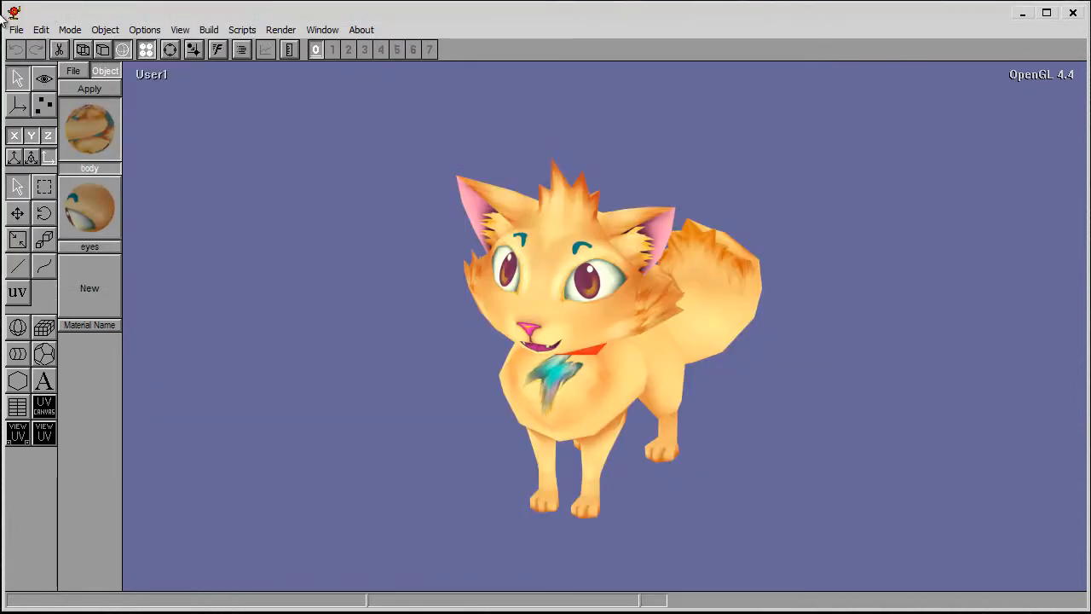
click(108, 29)
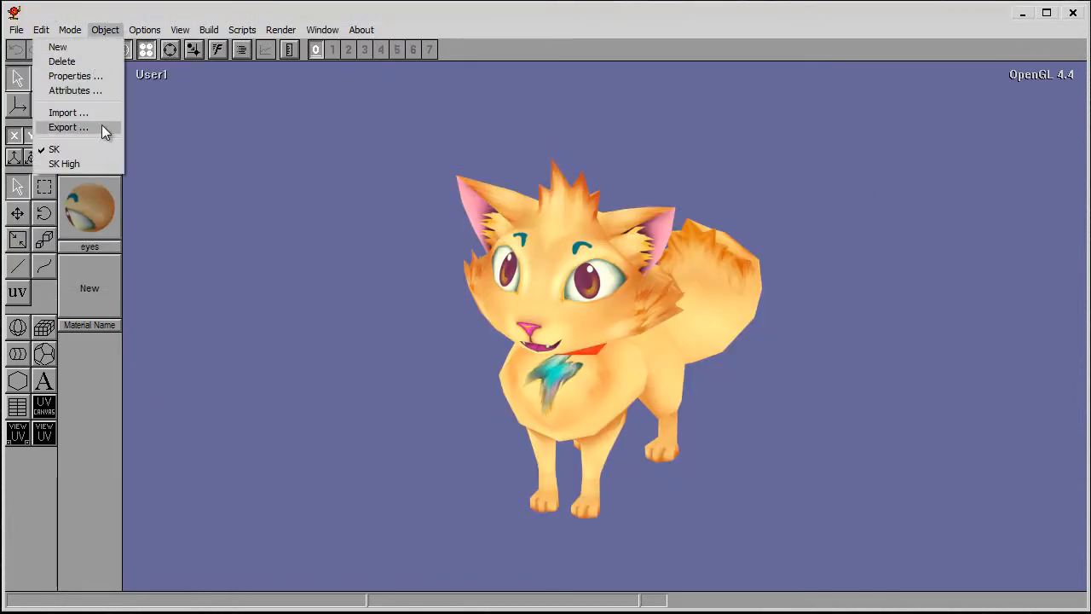
click(101, 125)
click(444, 470)
click(366, 575)
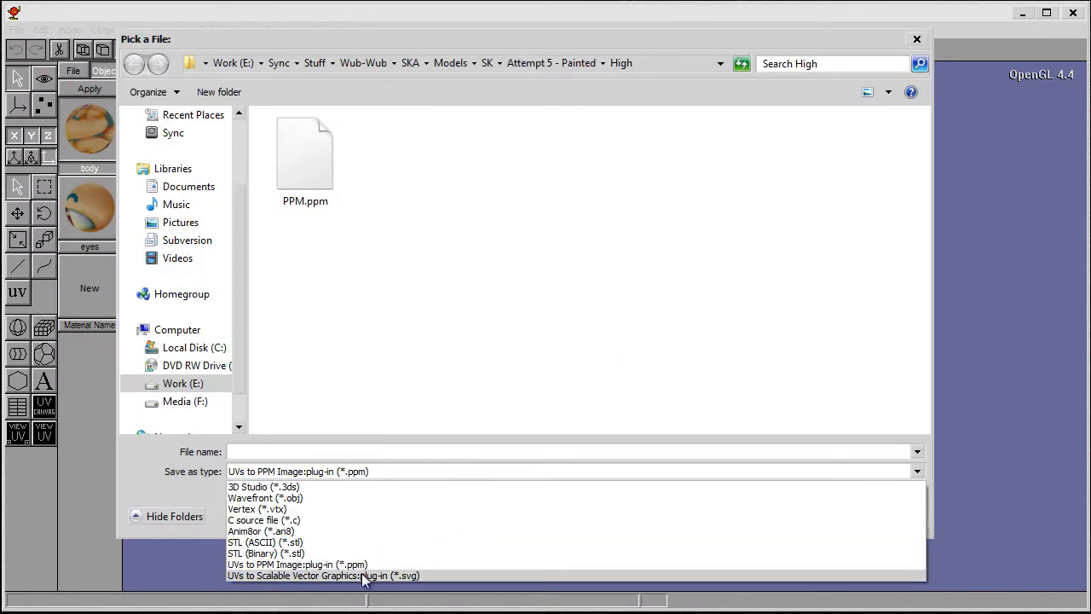
click(364, 452)
text(SVG)
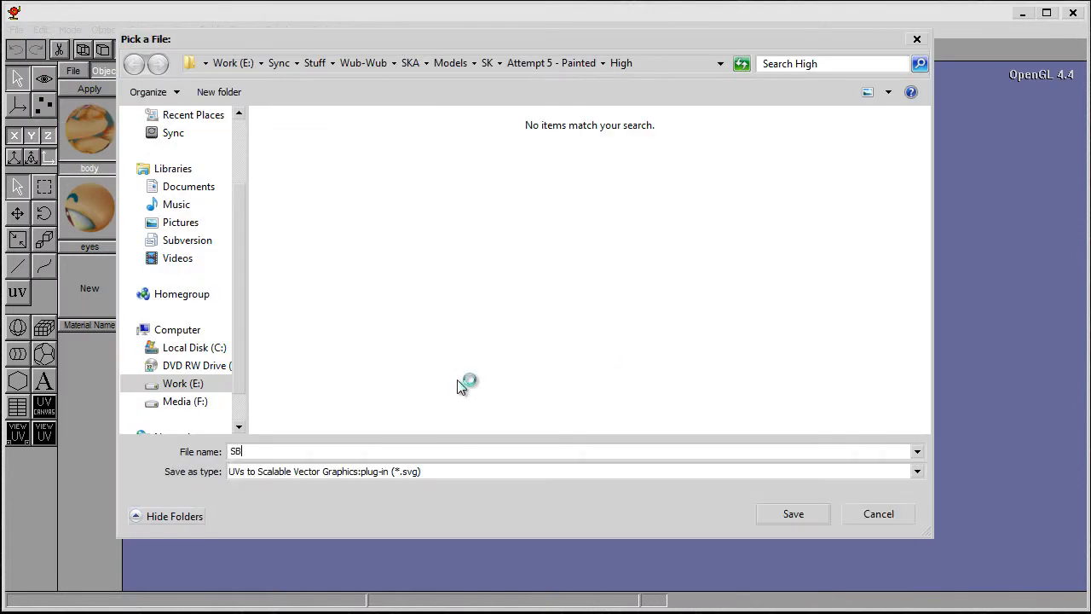
click(795, 514)
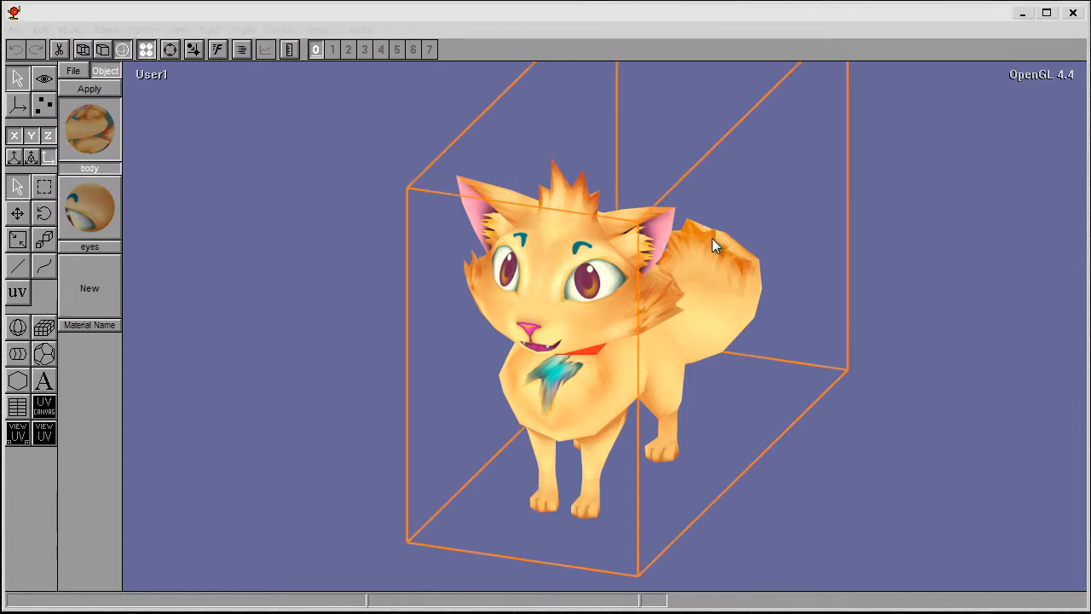
click(635, 16)
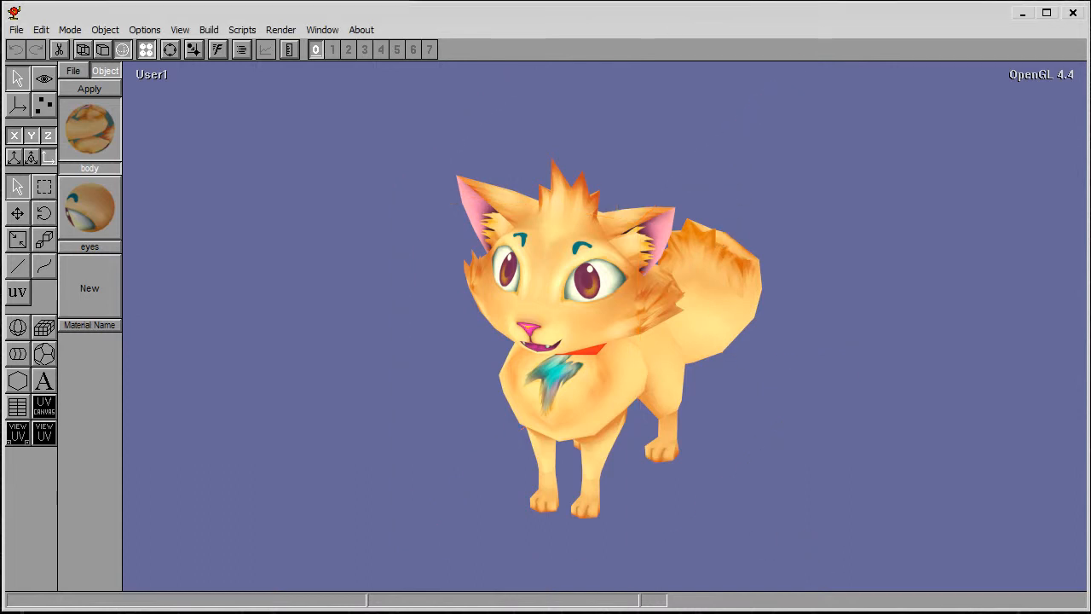
- Switch to the blank Inkscape document and enlarge its window to fill the screen
key(alt+Tab)
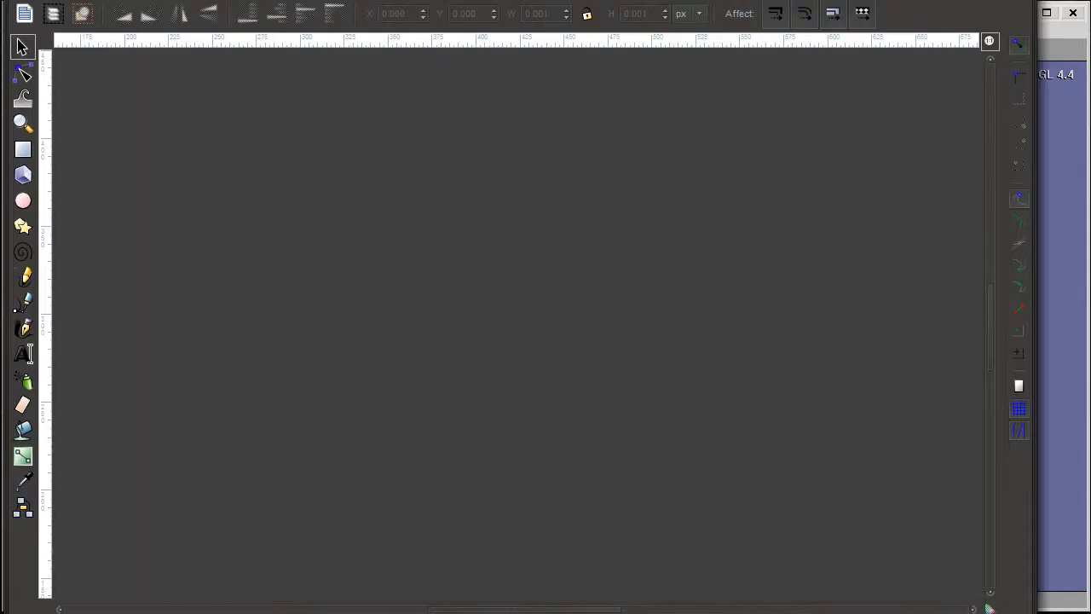
drag(743, 0, 743, 1)
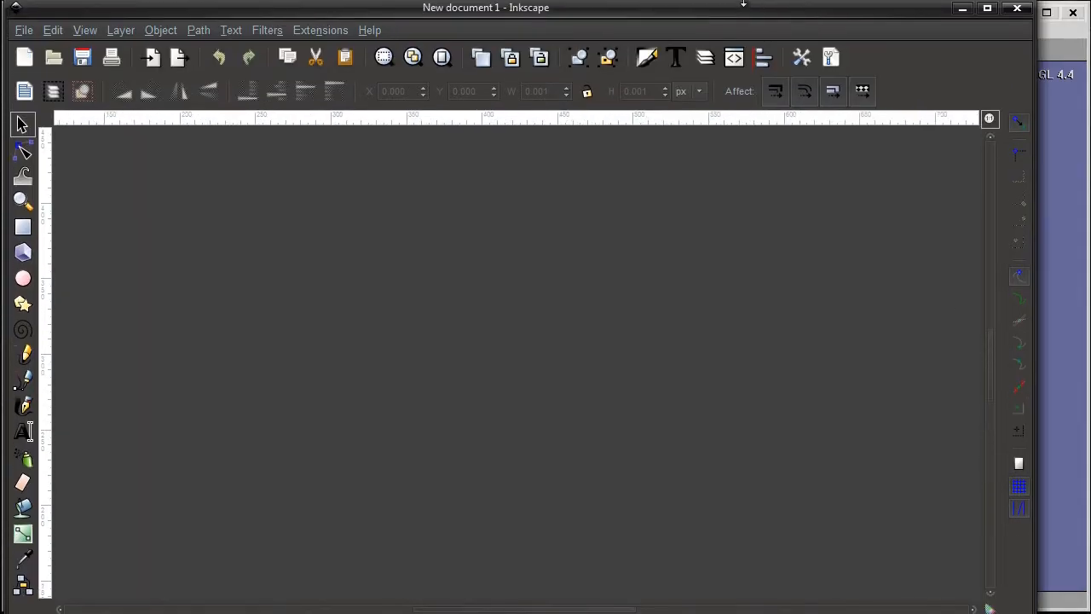
drag(1037, 613, 1086, 612)
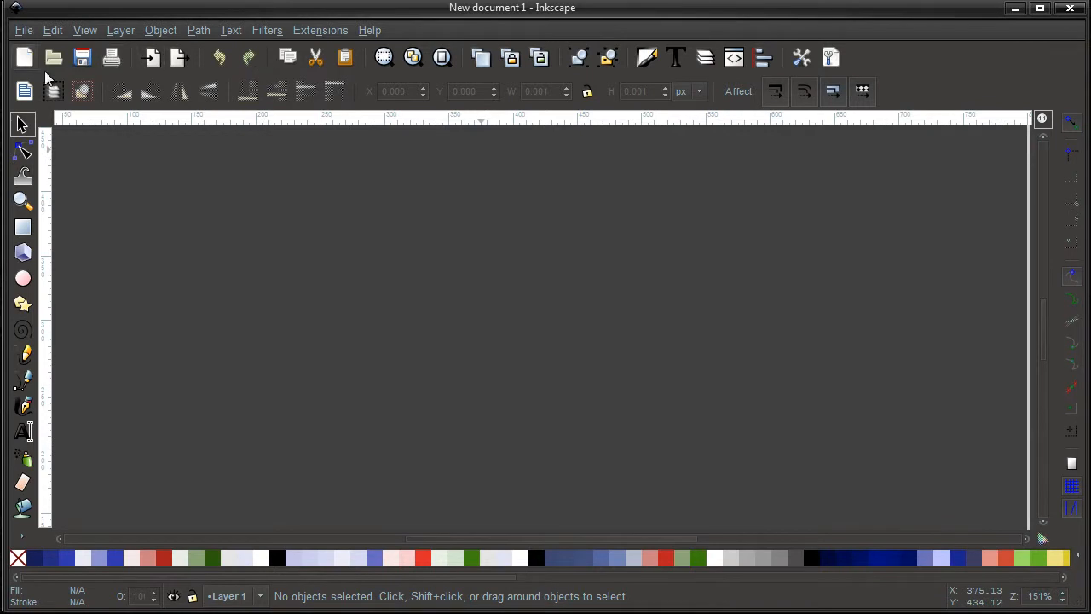
- Import SVG.svg from the High folder into the blank Inkscape document
key(alt+Tab)
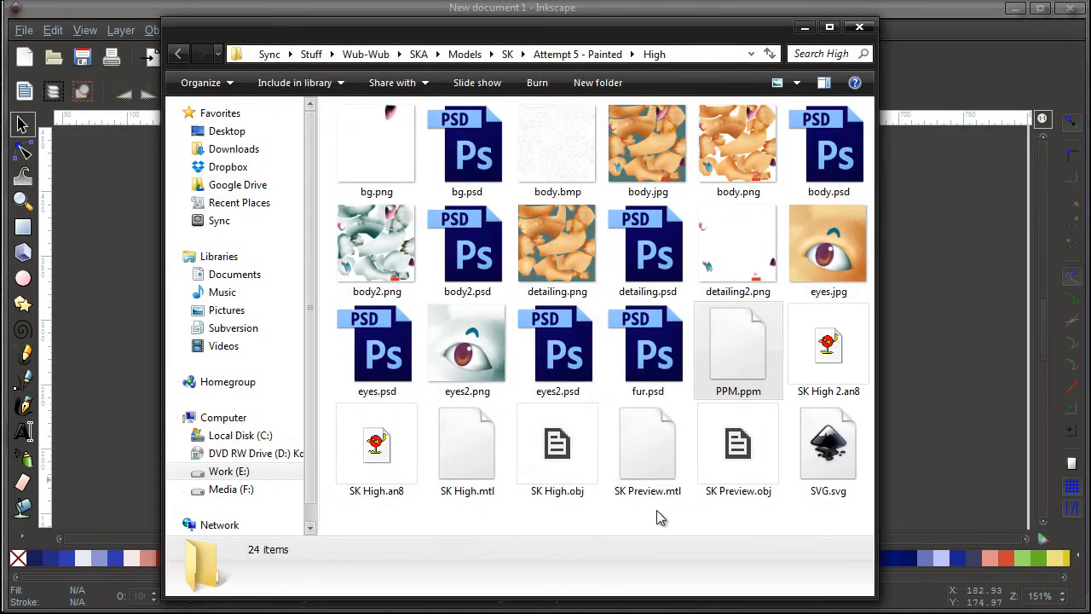
click(827, 452)
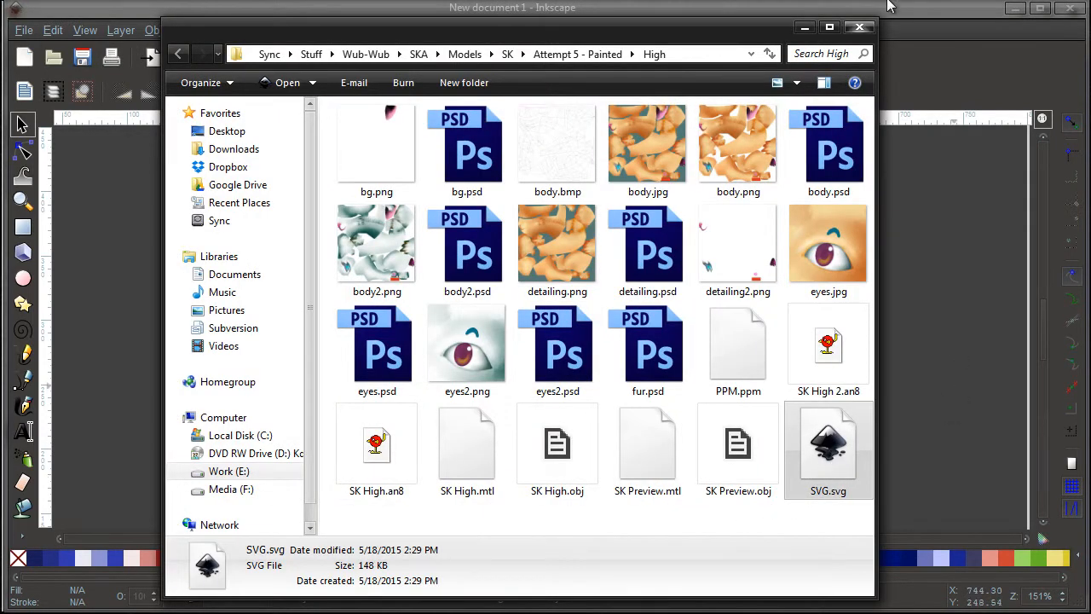
click(918, 10)
scroll(776, 241, down, 8)
scroll(774, 244, up, 12)
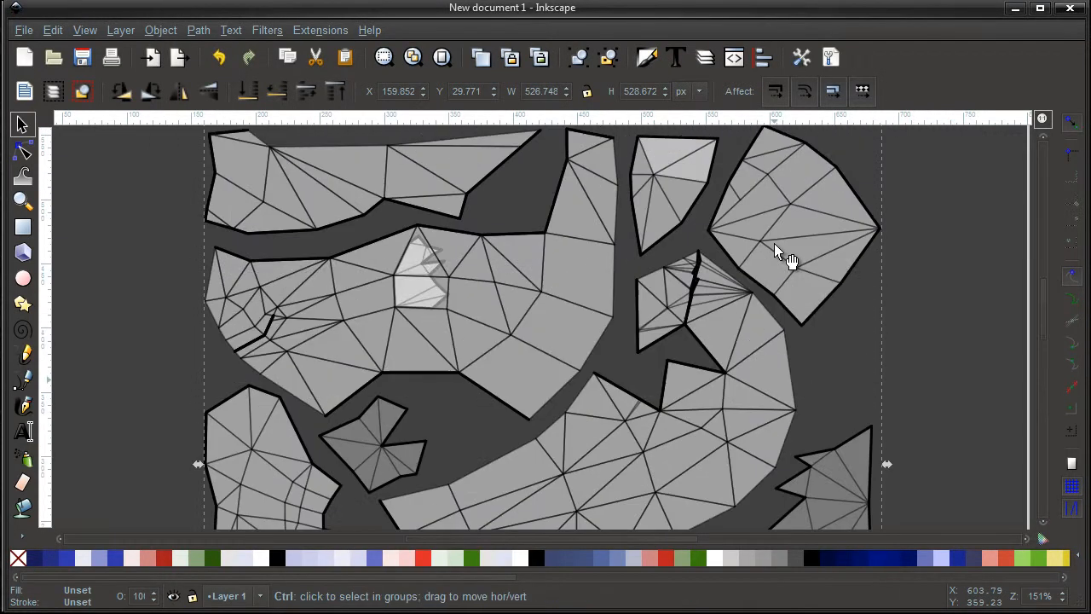
- Deselect the imported UV layout group and show the document's layers
ctrl+scroll(774, 244, down, 3)
ctrl+scroll(852, 379, up, 2)
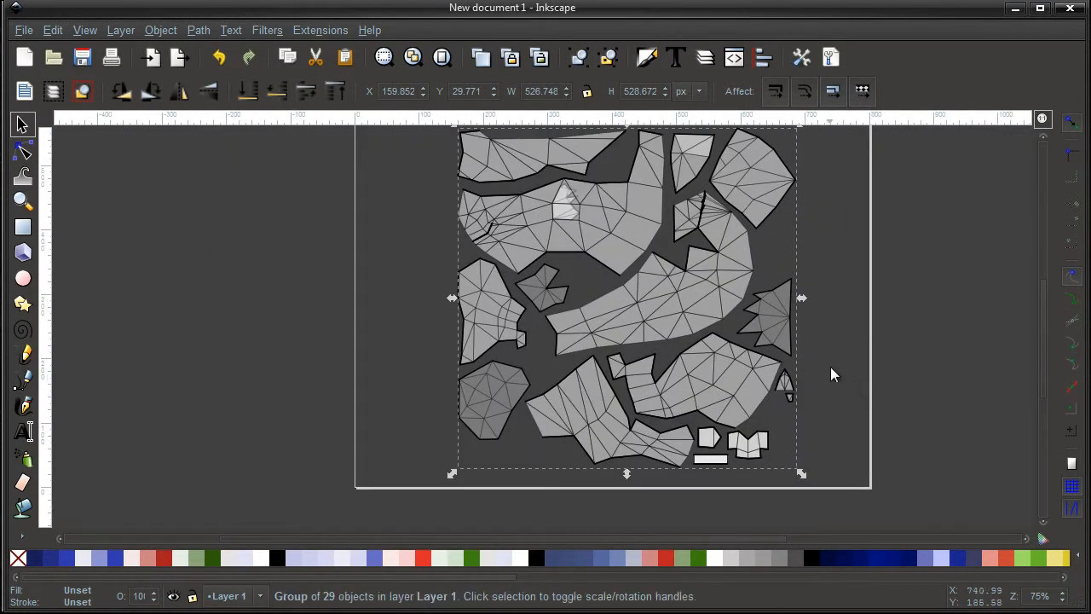
scroll(826, 364, down, 1)
click(837, 362)
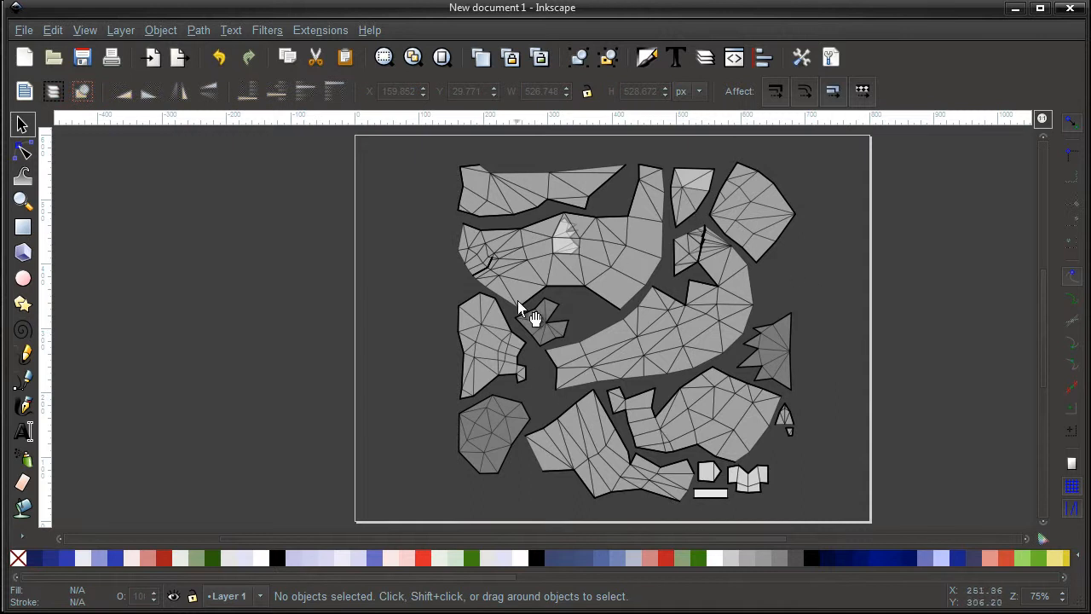
click(120, 29)
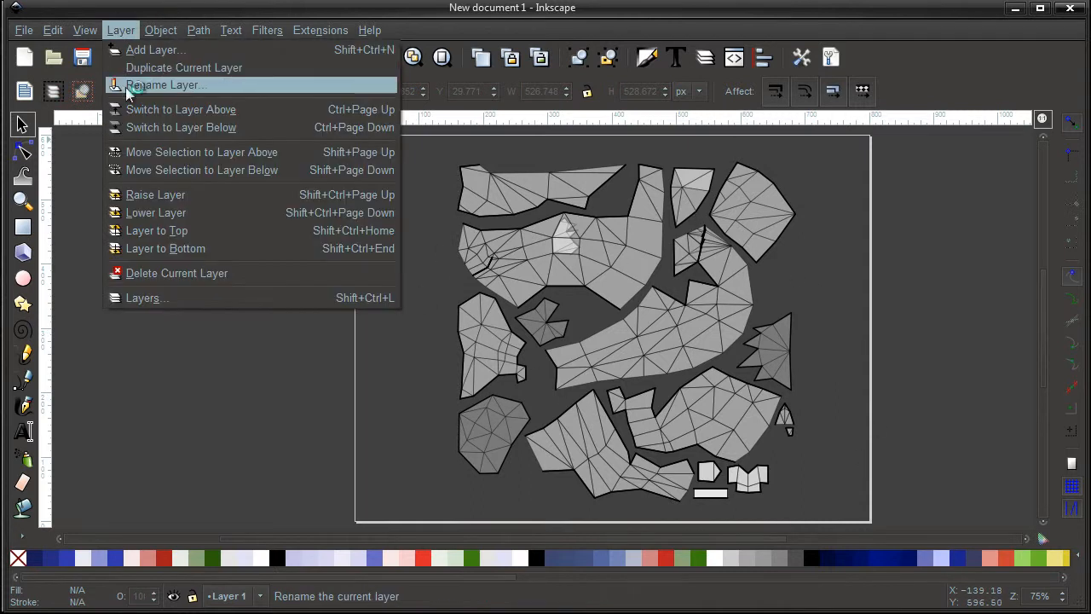
click(183, 295)
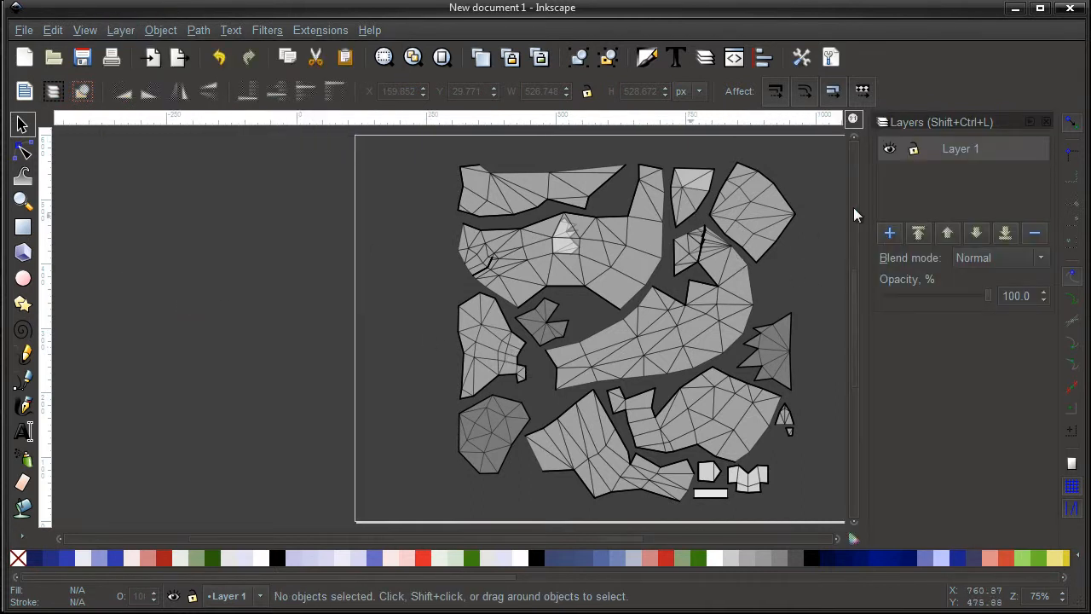
- Examine the imported UV layout as a whole and inspect the thick outlines and thin inner edges up close
drag(345, 539, 412, 539)
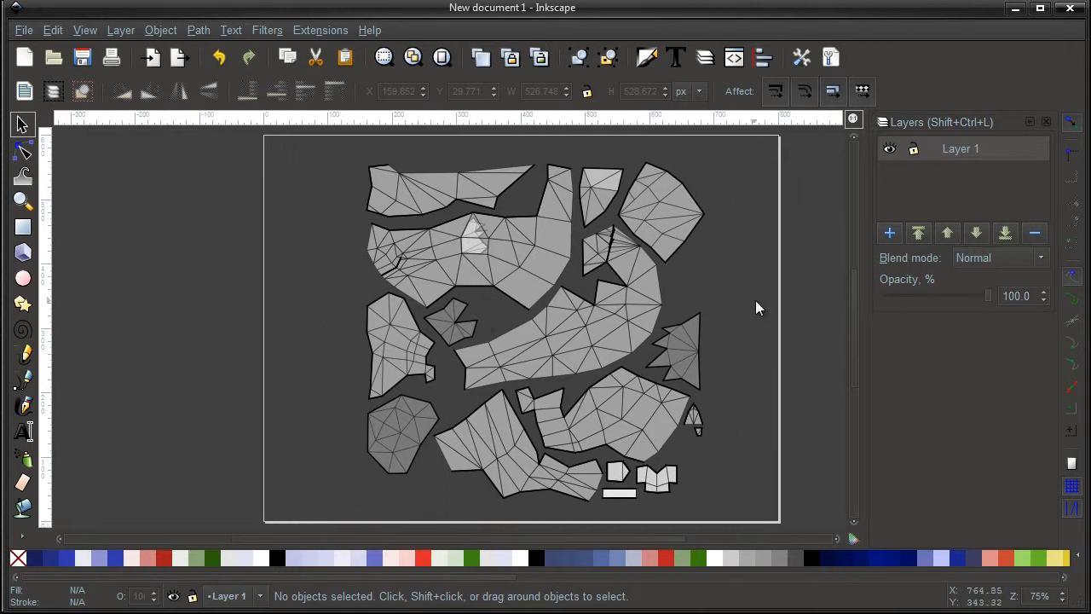
scroll(756, 302, up, 1)
scroll(755, 301, down, 1)
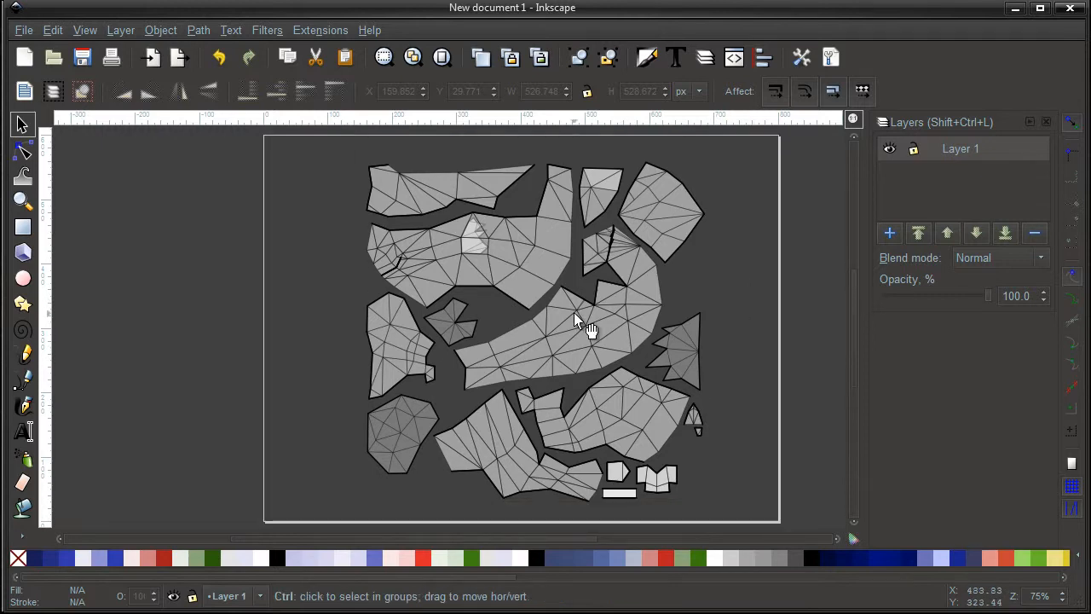
ctrl+scroll(577, 317, up, 3)
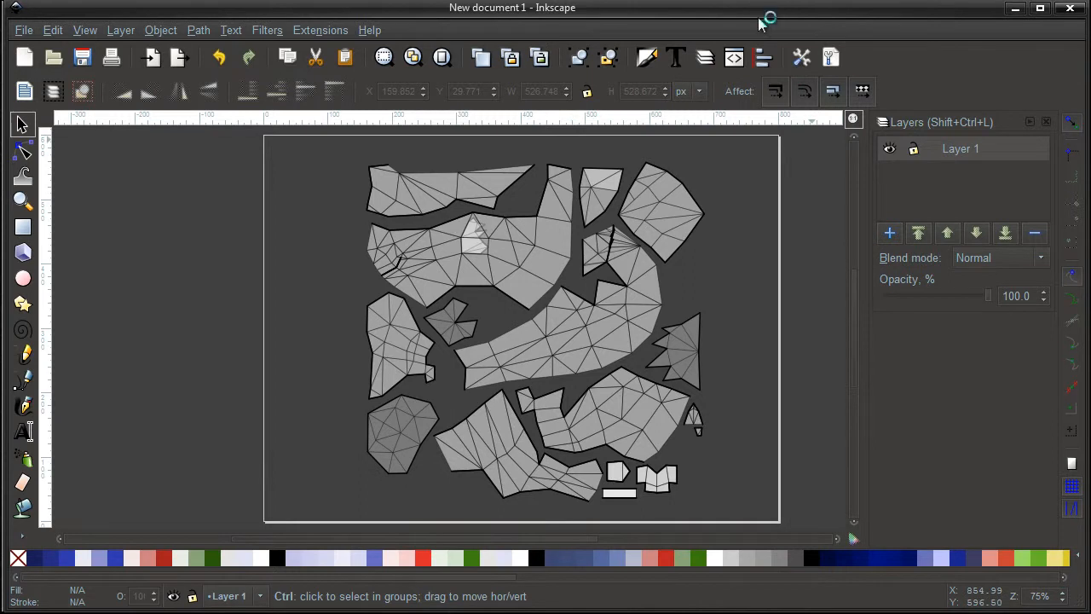
scroll(717, 214, up, 1)
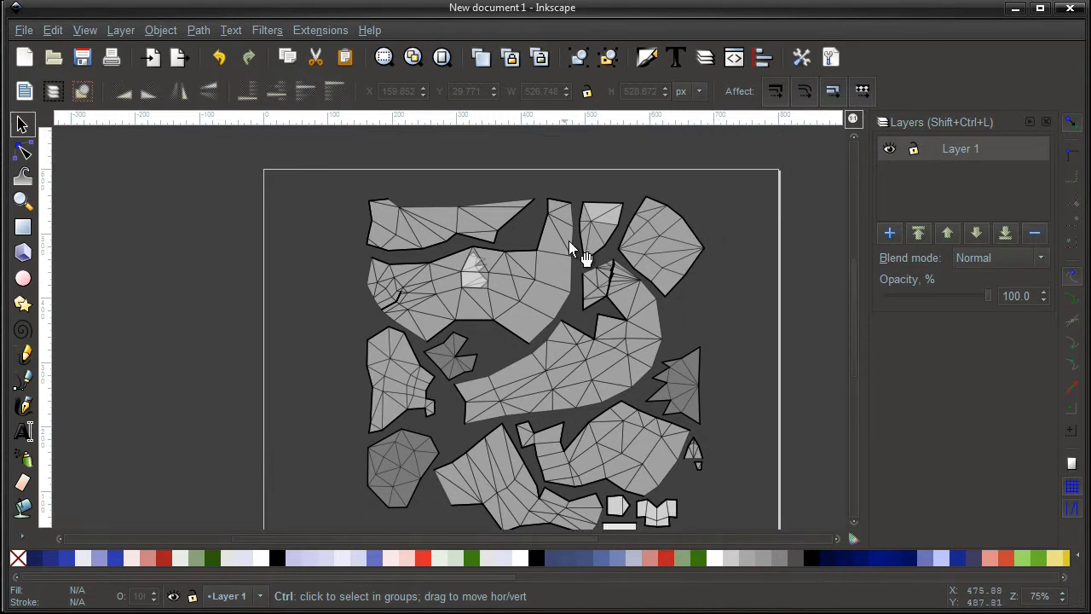
ctrl+scroll(568, 241, up, 2)
ctrl+scroll(502, 234, up, 5)
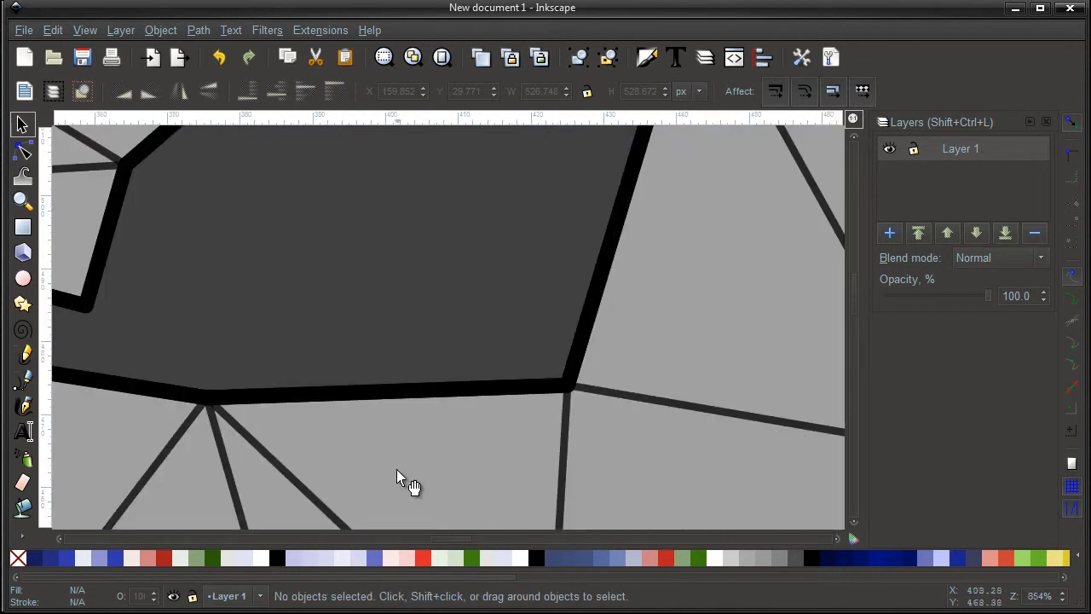
ctrl+scroll(595, 319, down, 7)
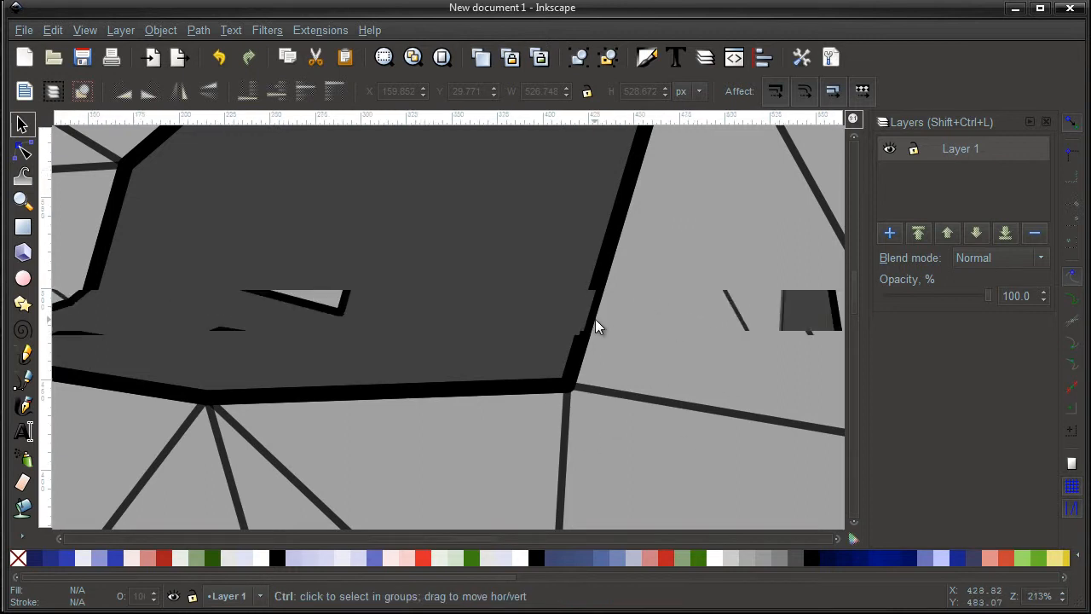
scroll(699, 389, up, 4)
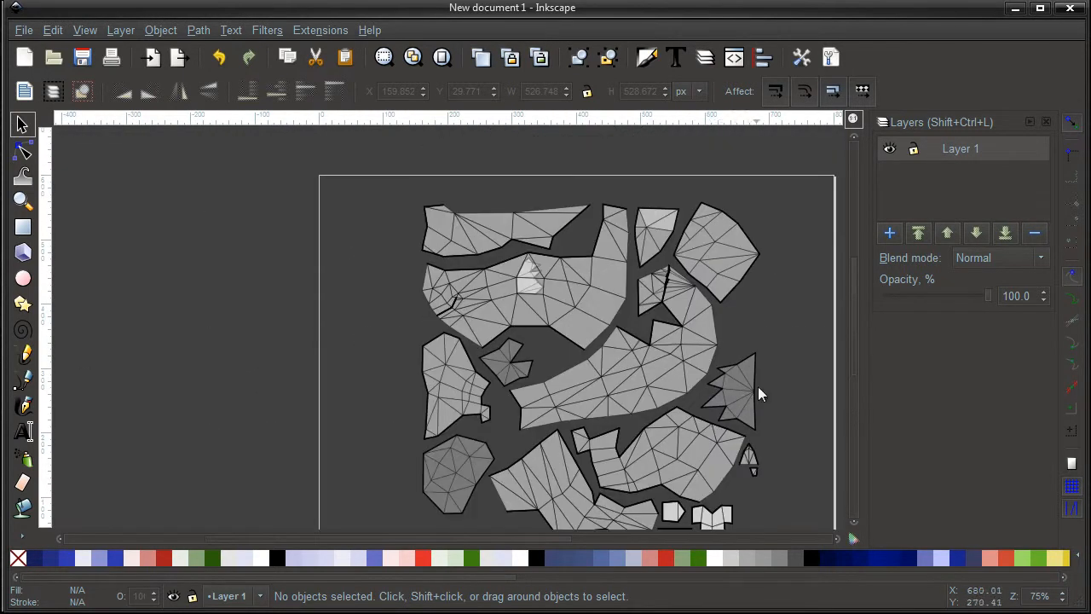
scroll(445, 539, right, 3)
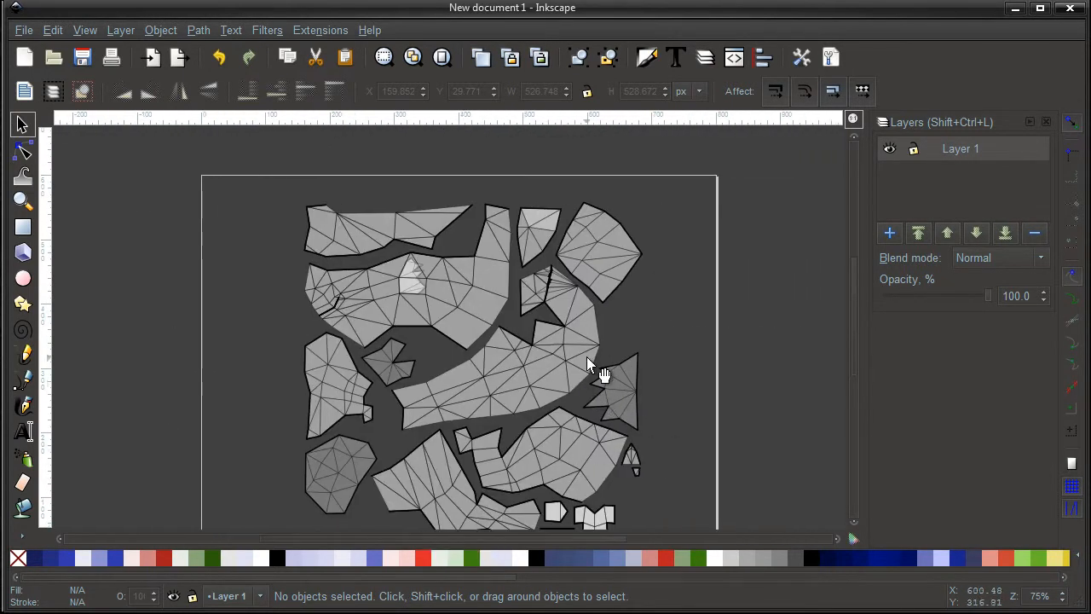
scroll(587, 357, down, 2)
scroll(586, 357, up, 2)
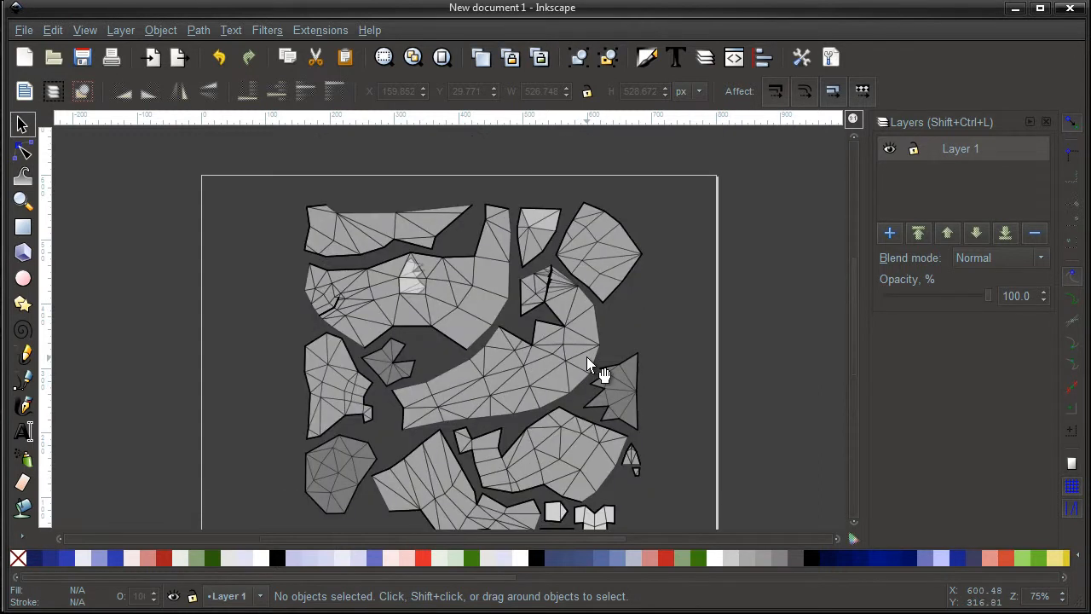
- Close the new Inkscape document without saving the imported layout
click(26, 31)
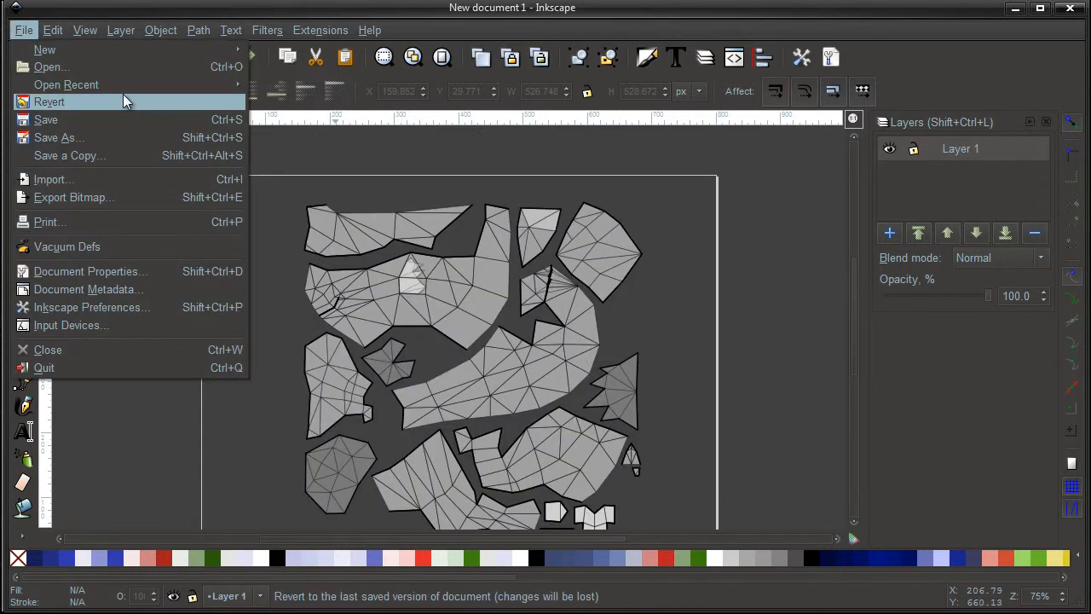
click(1069, 10)
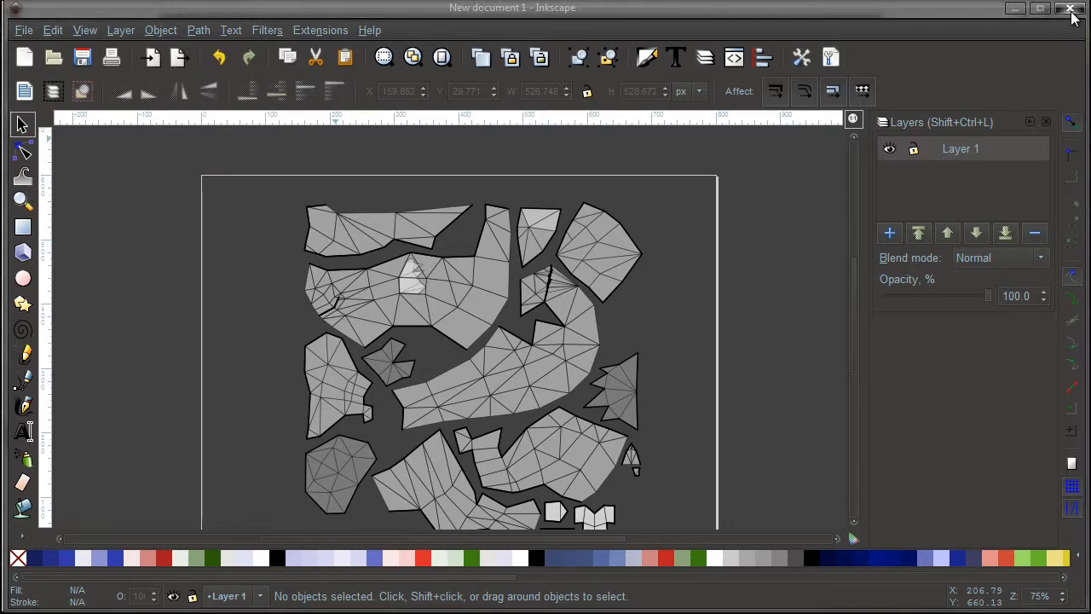
click(459, 374)
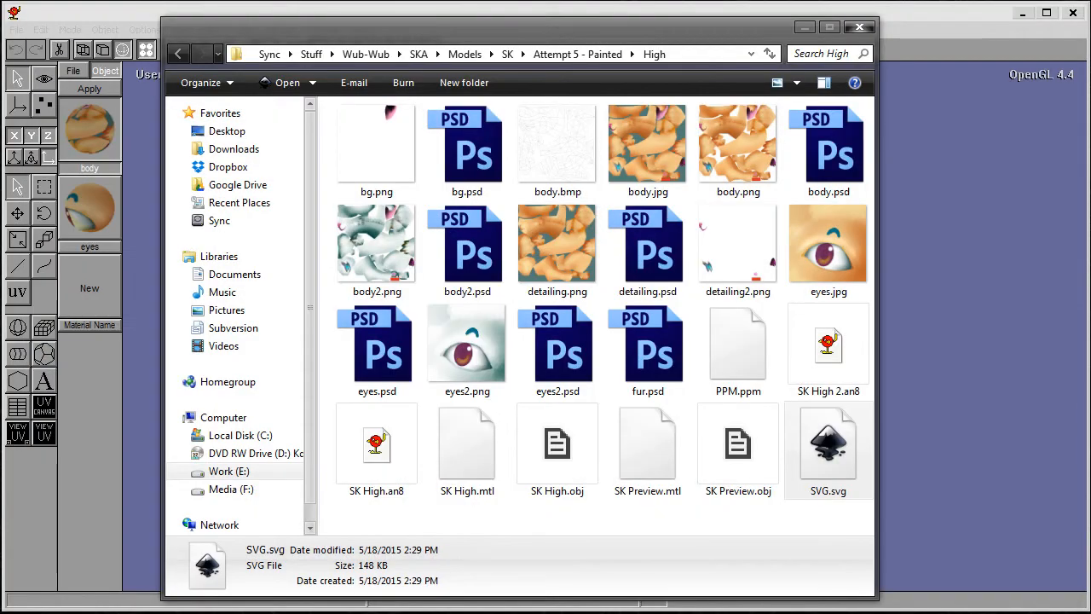
- Open SVG.svg from the High folder directly in Inkscape and move its window to the screen's upper-left corner
click(810, 437)
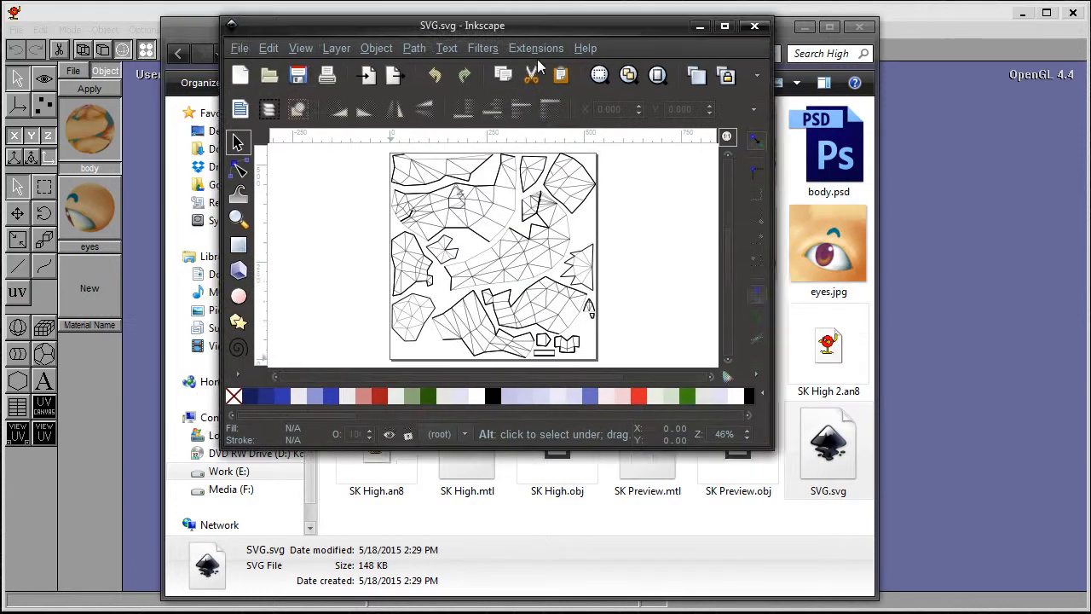
drag(487, 19, 262, 10)
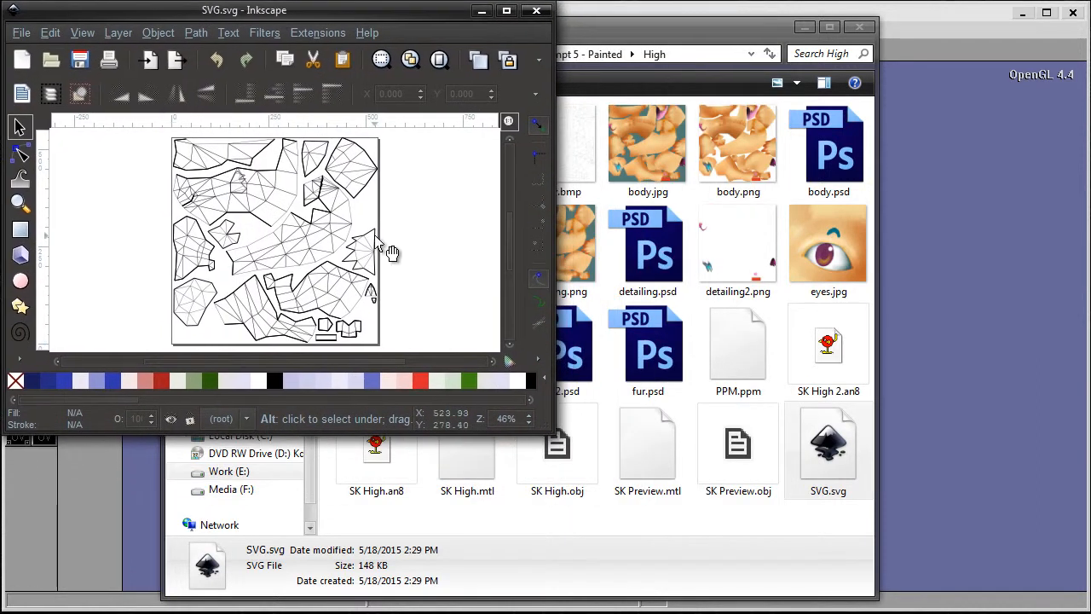
- Enlarge the SVG.svg window to fill the screen, view the whole UV layout, and close Inkscape
drag(554, 431, 1090, 608)
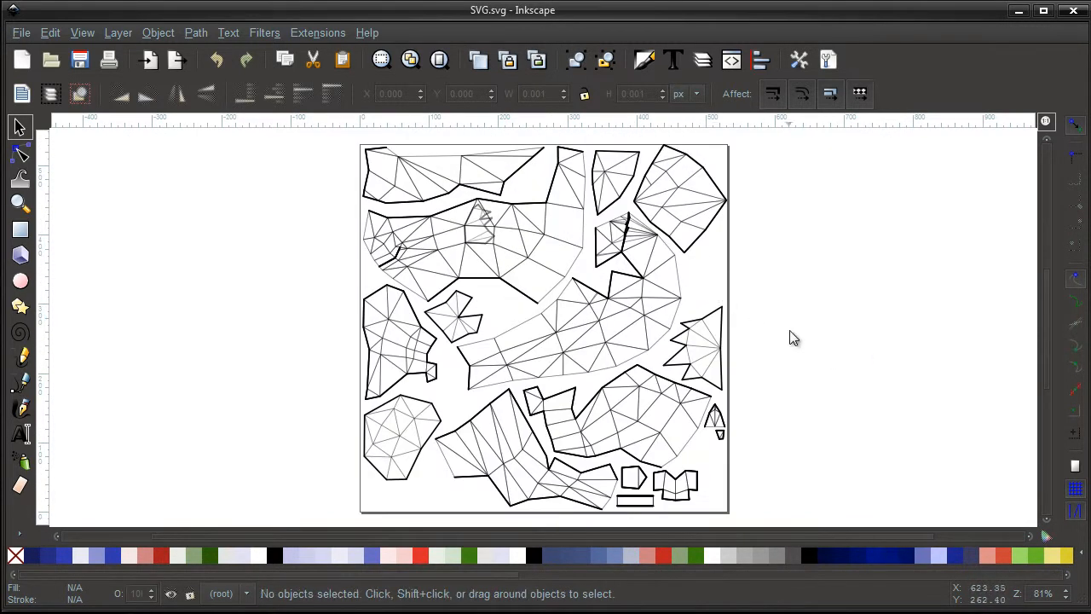
click(21, 33)
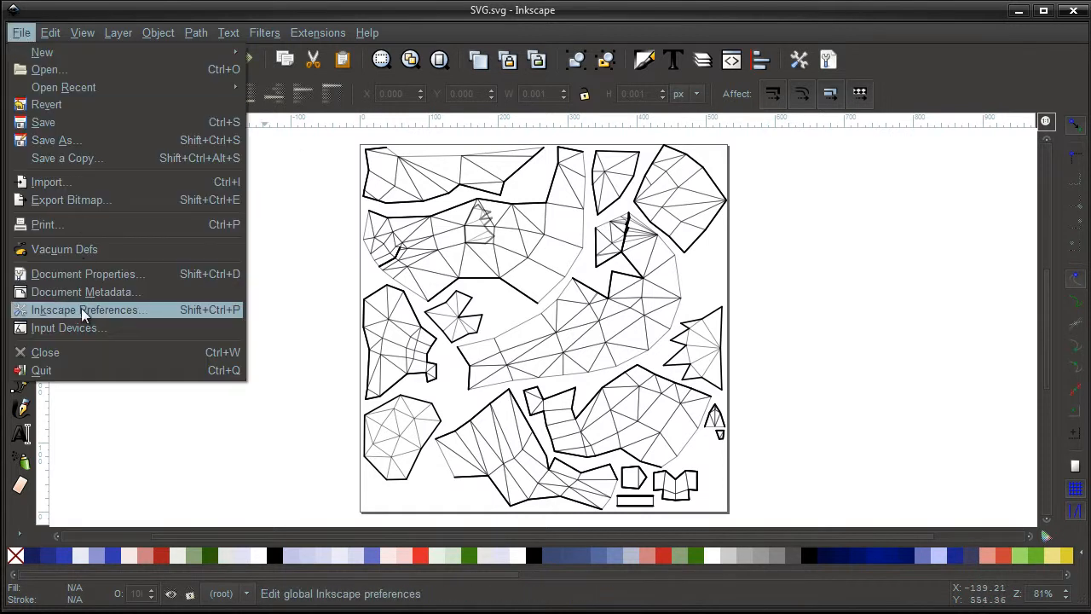
click(882, 269)
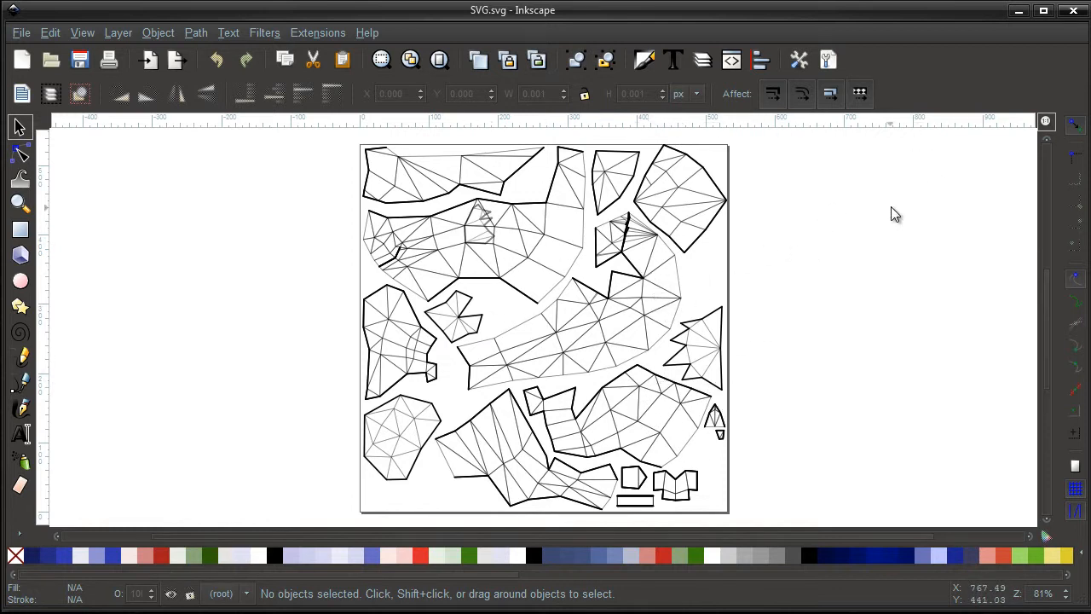
click(1072, 11)
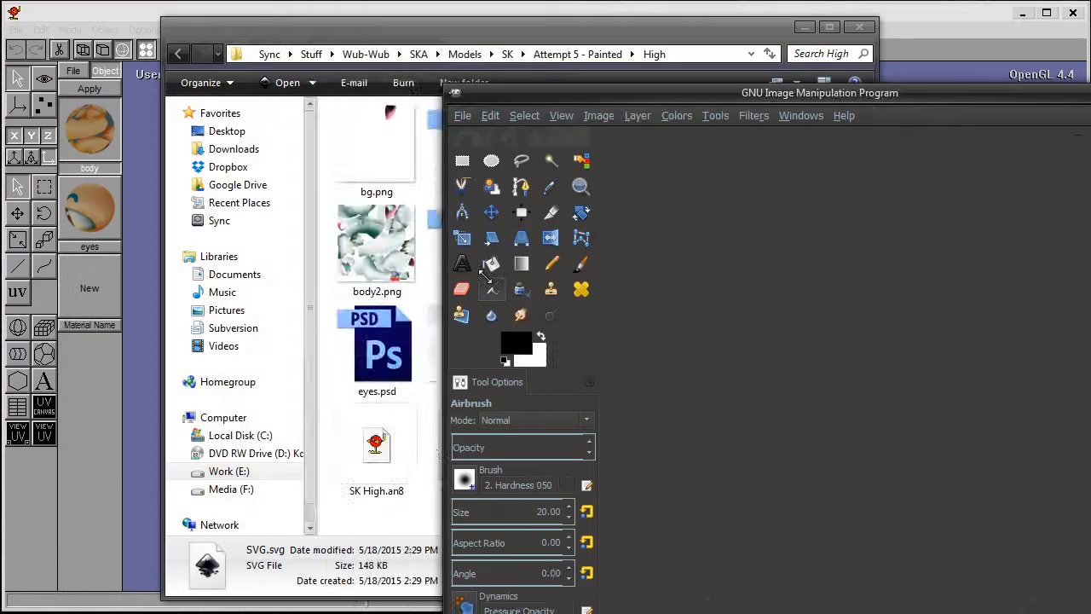
- Switch to GIMP, fit its window to the screen, and load SVG.svg from the High folder with the default render settings
drag(439, 84, 9, 8)
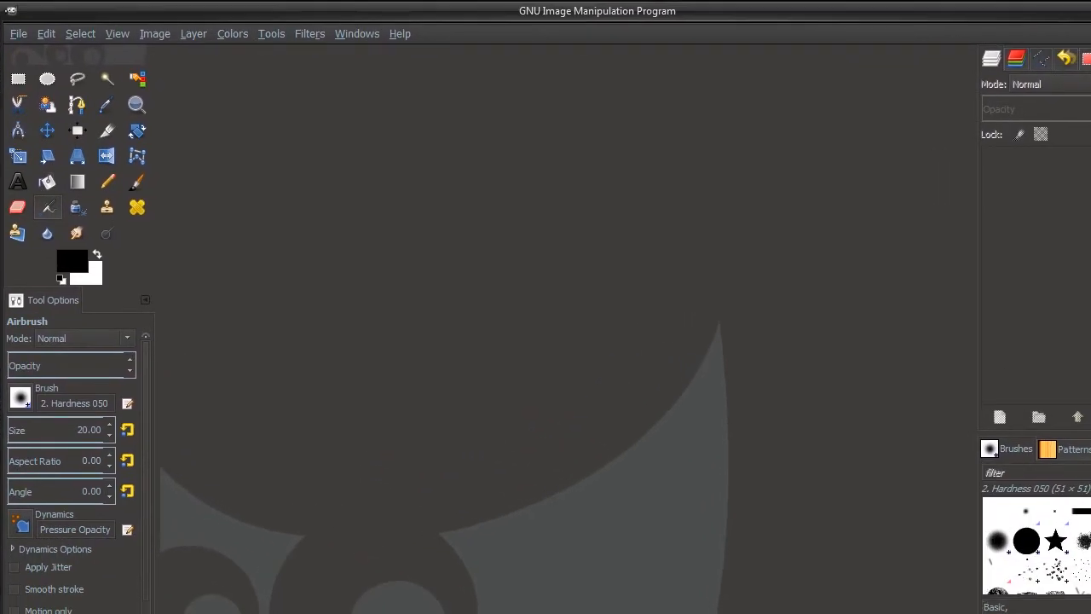
mouse_move(1090, 612)
mouse_down()
mouse_move(969, 500)
mouse_move(1076, 533)
mouse_move(1082, 606)
mouse_up()
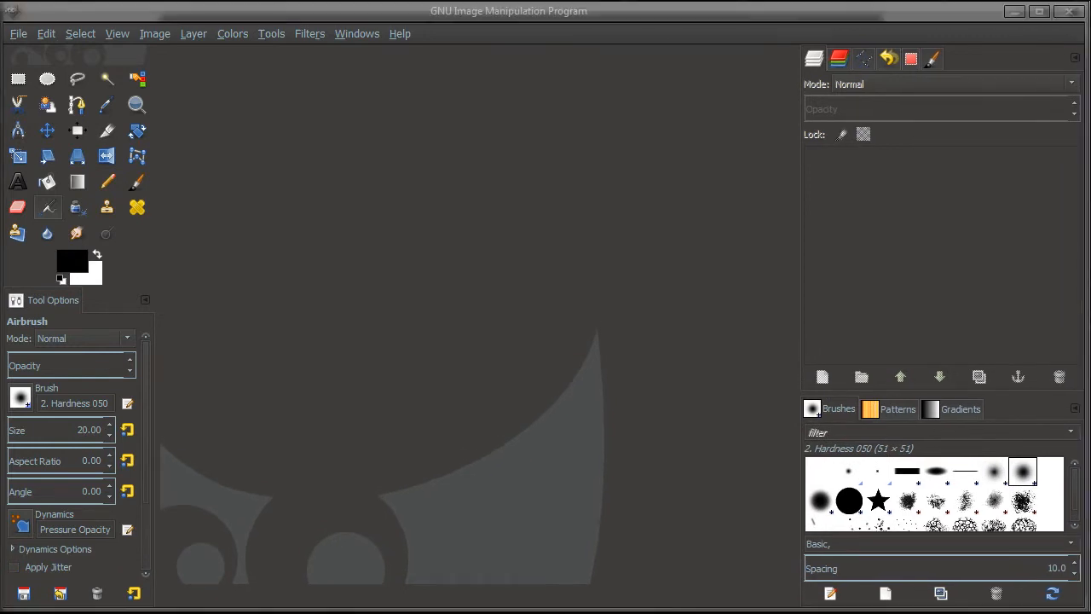
key(alt+Tab)
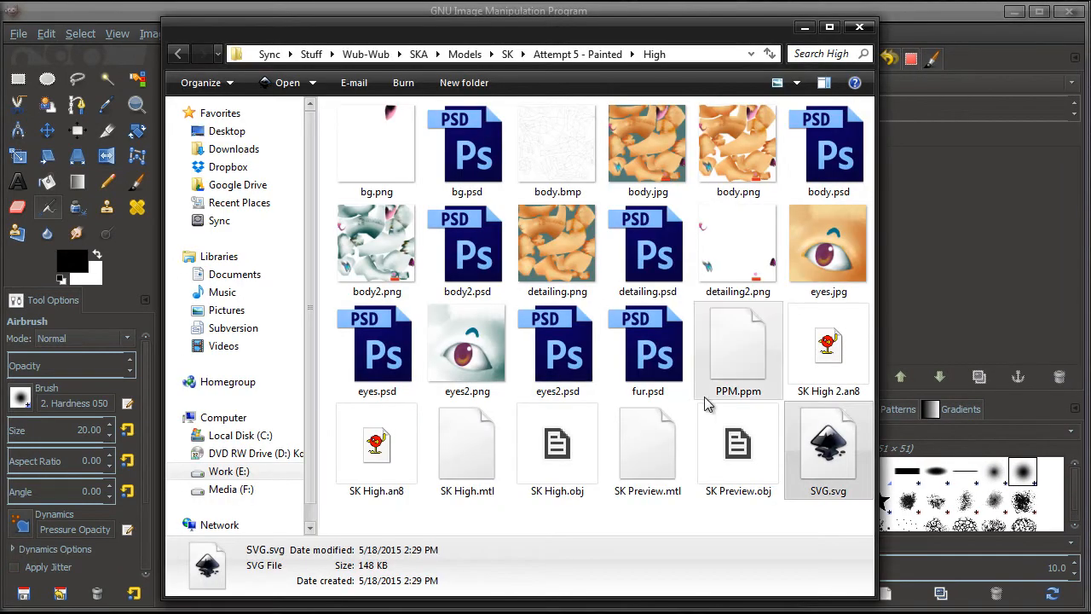
drag(622, 19, 818, 5)
drag(1023, 443, 267, 333)
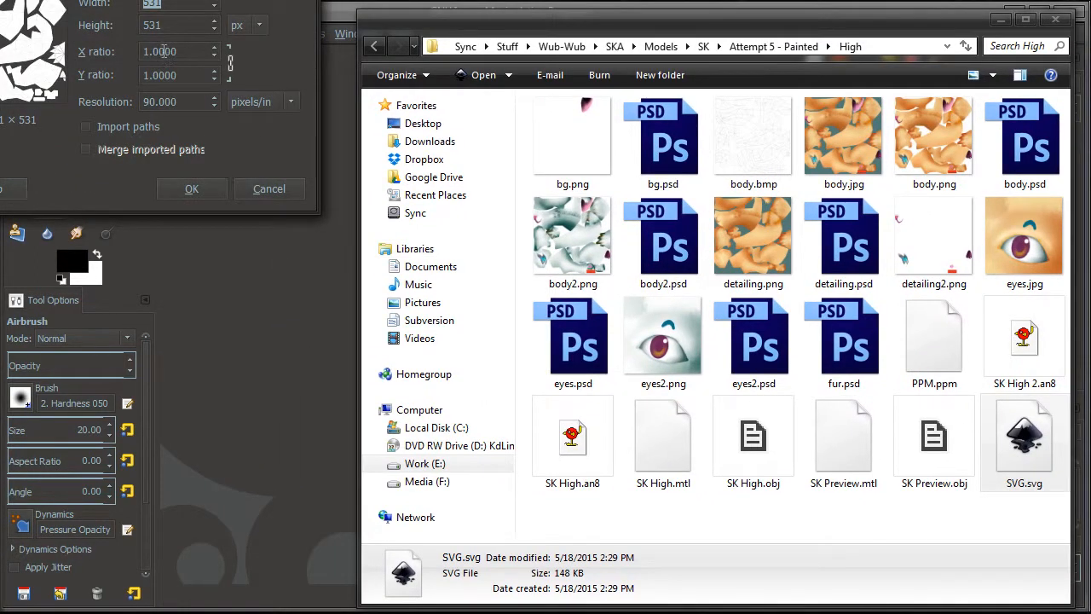
click(179, 188)
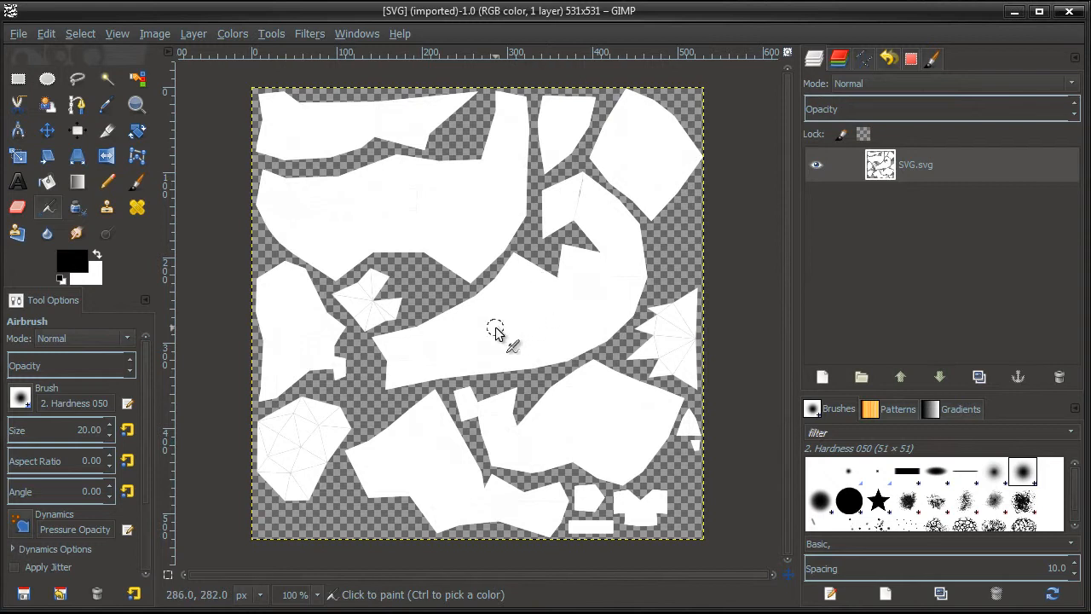
- Examine the rendered SVG layout up close and as a whole, checking the island fills and faint edge lines
ctrl+scroll(501, 324, up, 7)
ctrl+scroll(507, 316, down, 8)
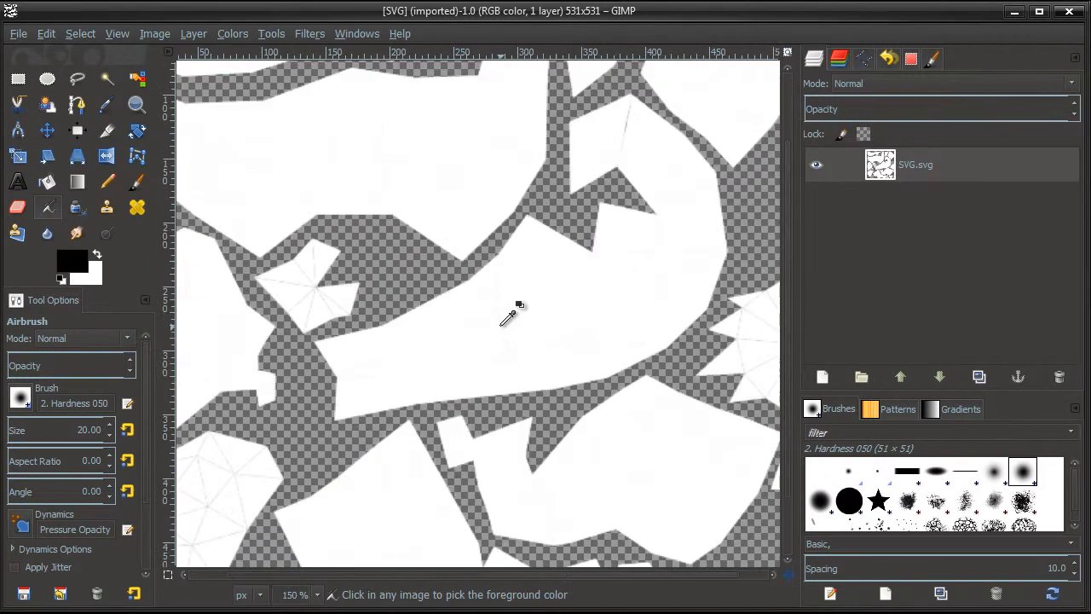
ctrl+scroll(430, 232, up, 5)
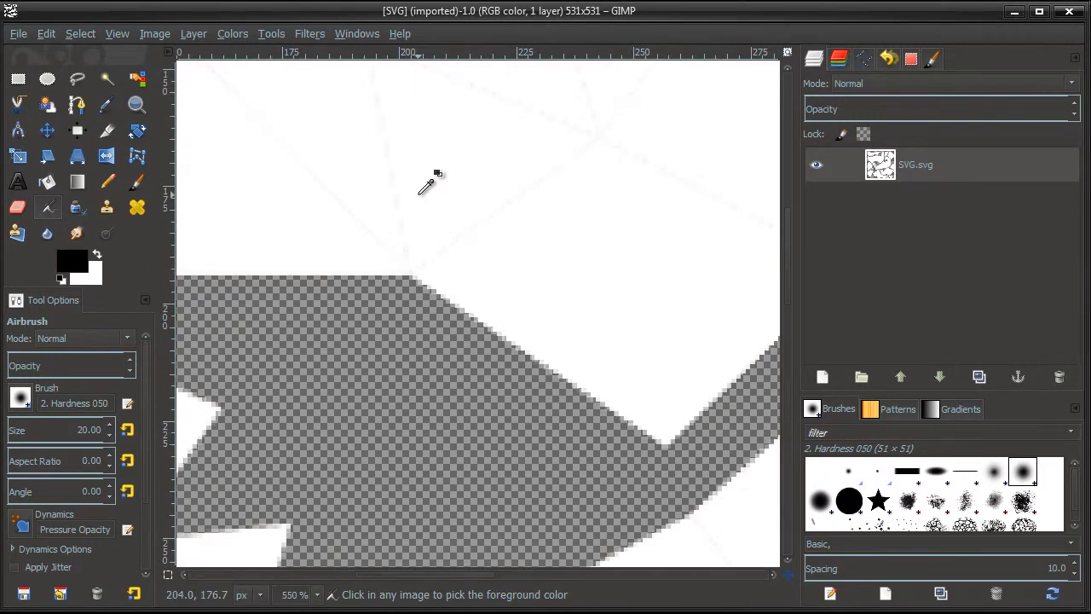
ctrl+scroll(429, 180, down, 2)
ctrl+scroll(426, 183, up, 2)
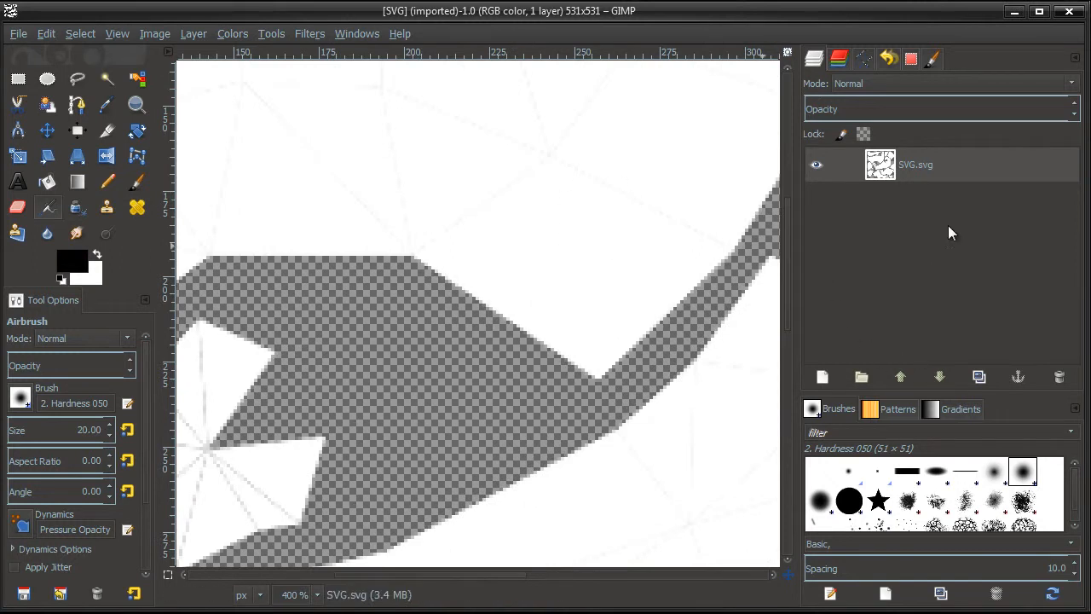
ctrl+scroll(584, 241, down, 5)
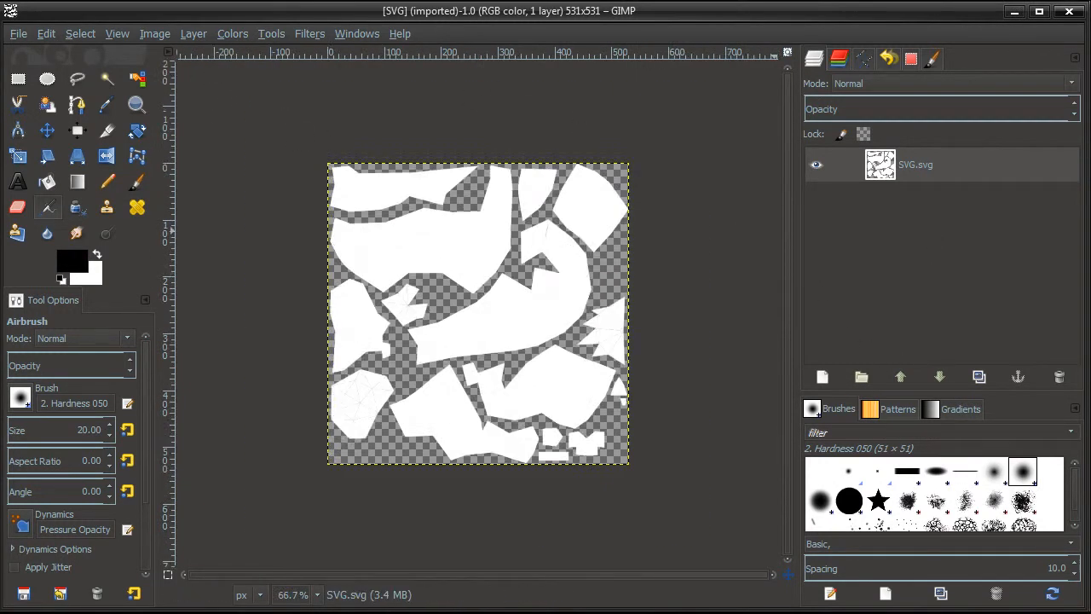
- Bring up the vector render options for SVG.svg again, review the size and resolution settings, and cancel the import
key(alt+Tab)
drag(1034, 452, 265, 163)
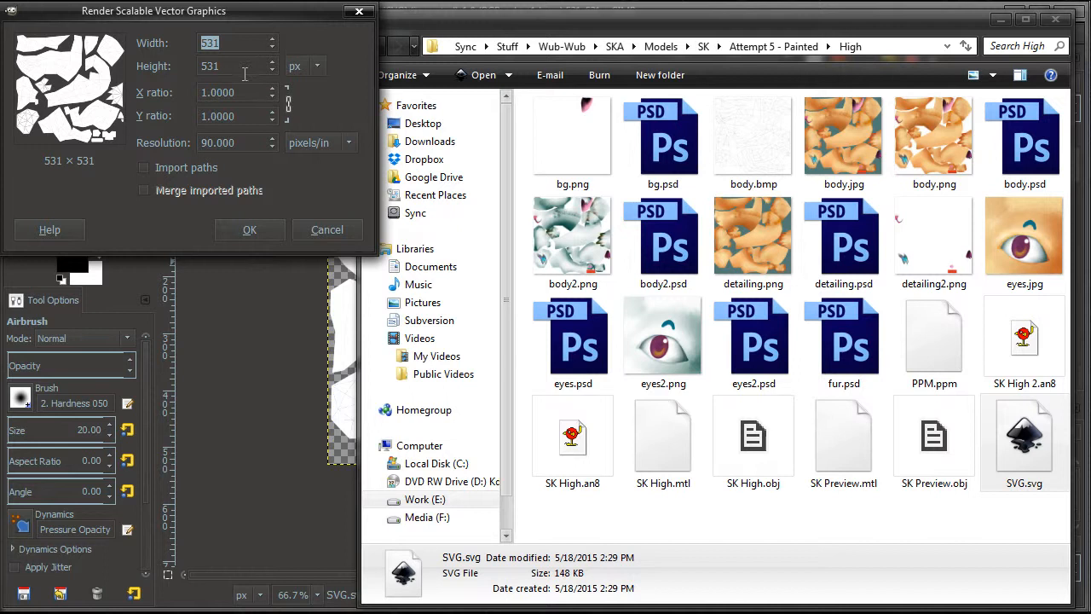
click(329, 229)
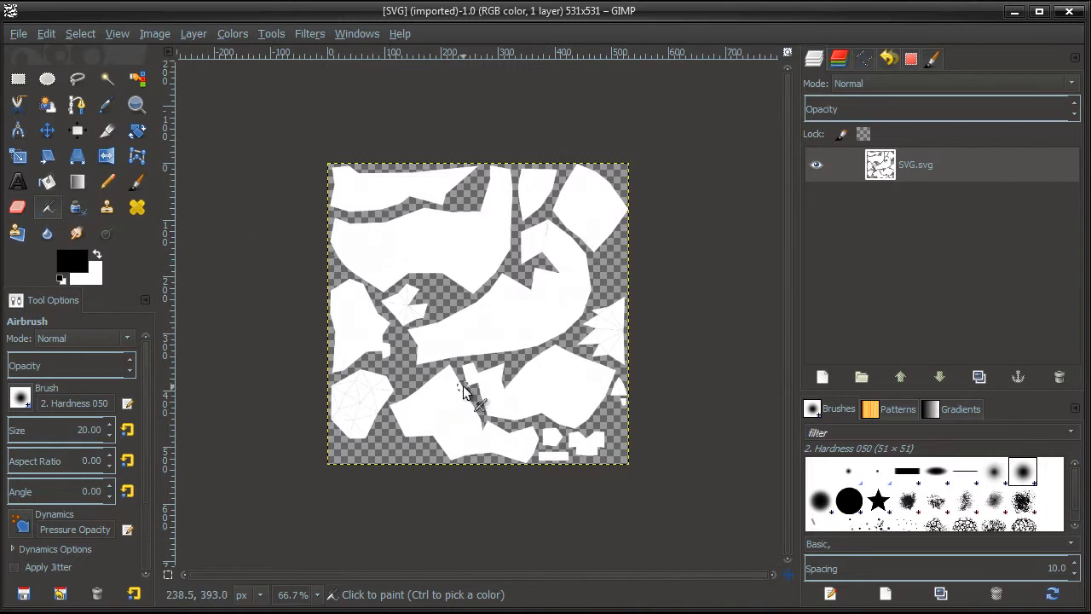
- Inspect the visibility of the inner edges in the rendered SVG layout once more
ctrl+scroll(548, 306, up, 5)
ctrl+scroll(548, 307, down, 6)
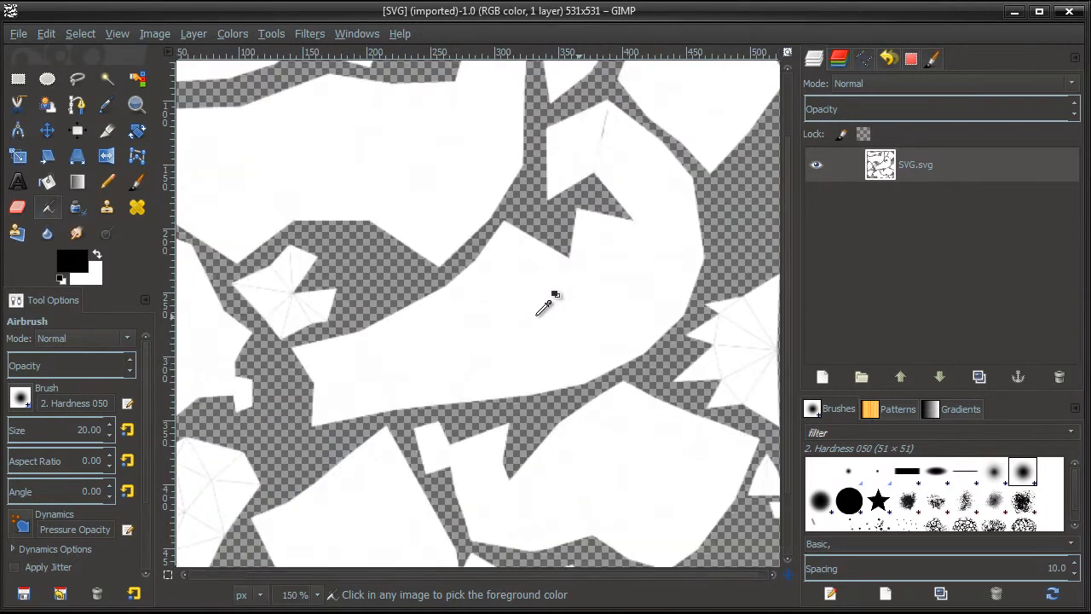
ctrl+scroll(548, 307, up, 3)
ctrl+scroll(548, 307, down, 2)
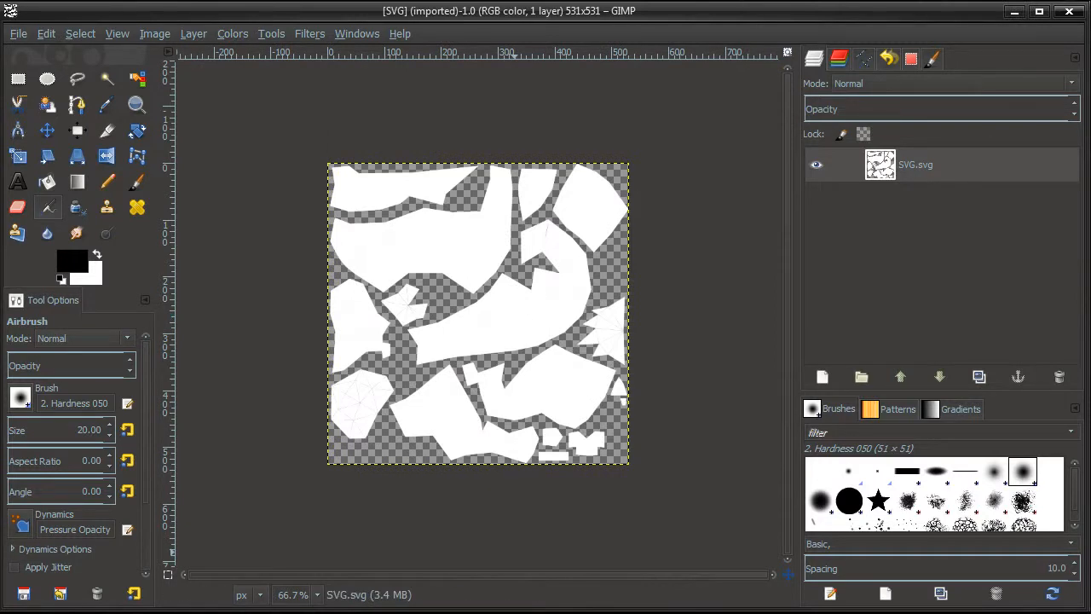
- Add PPM.ppm from the High folder to the open SVG image as a new layer
key(alt+Tab)
click(872, 521)
click(938, 349)
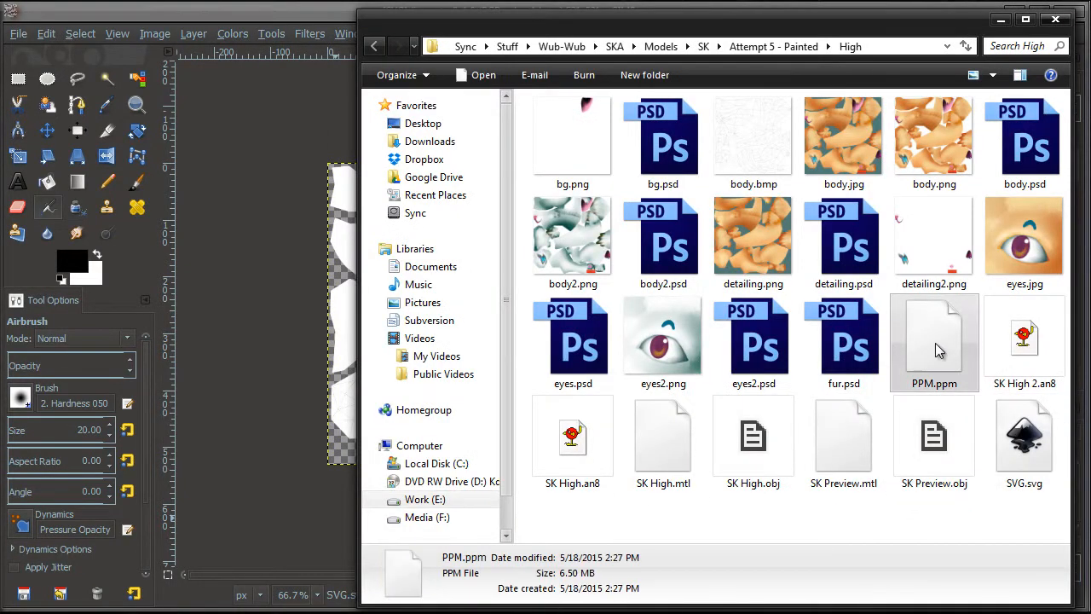
drag(937, 350, 272, 209)
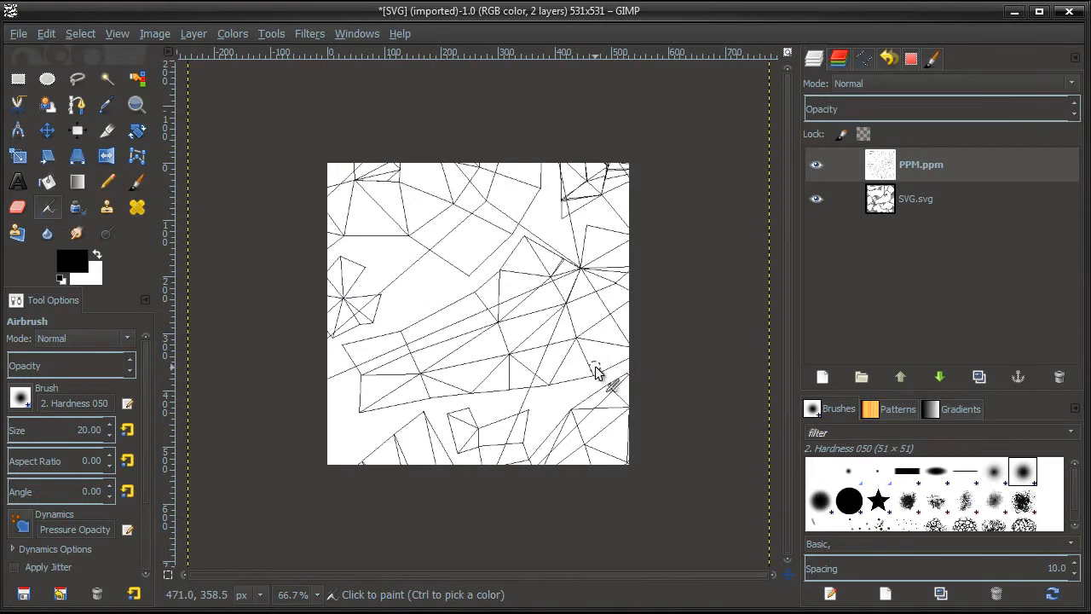
- Close all open images in GIMP without saving the changes
click(18, 34)
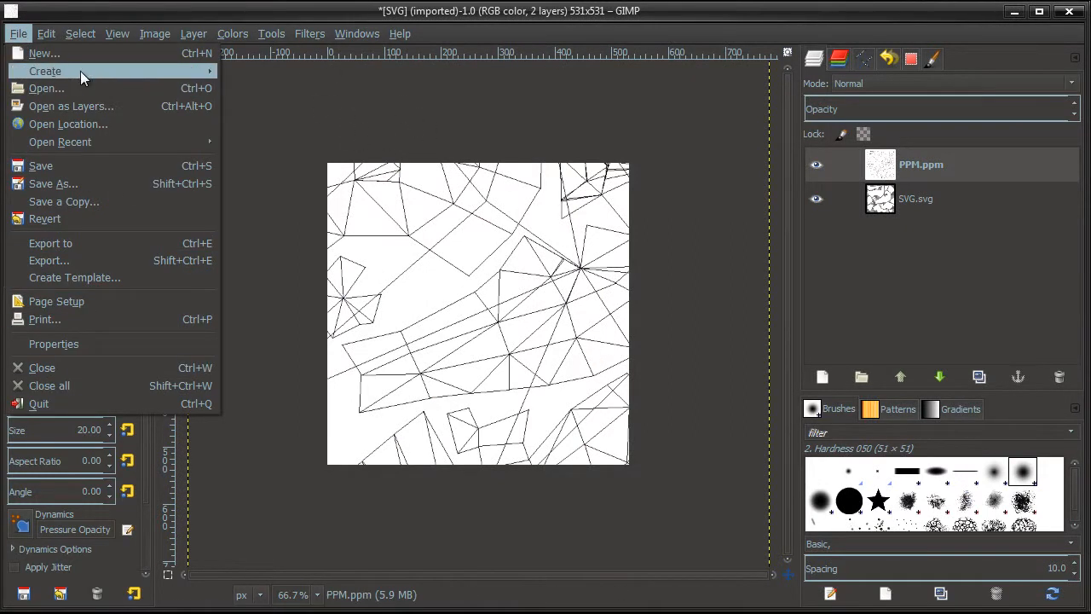
mouse_move(82, 70)
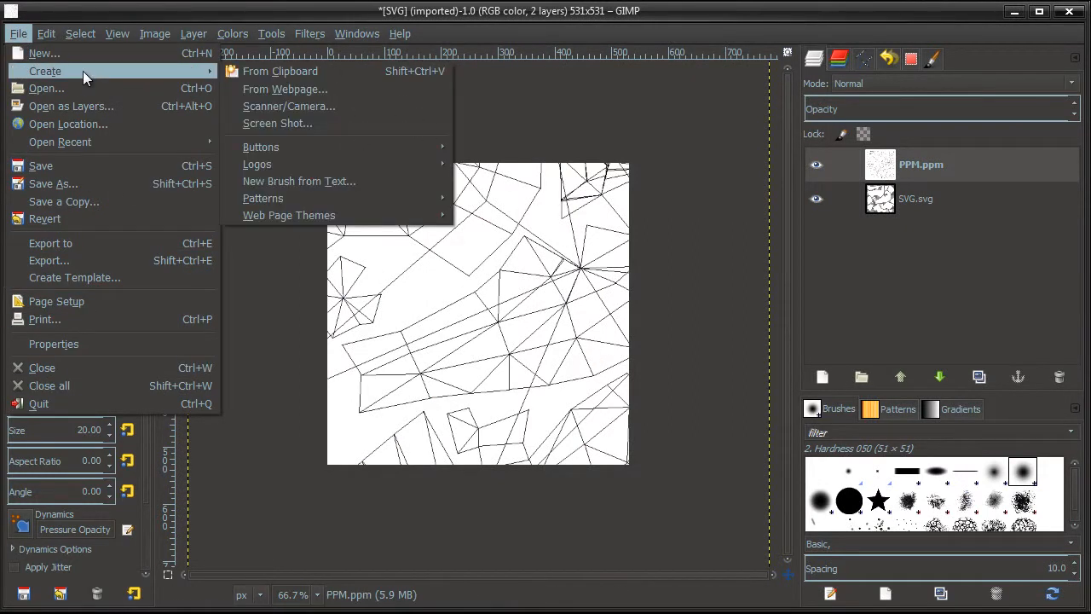
click(81, 385)
click(17, 41)
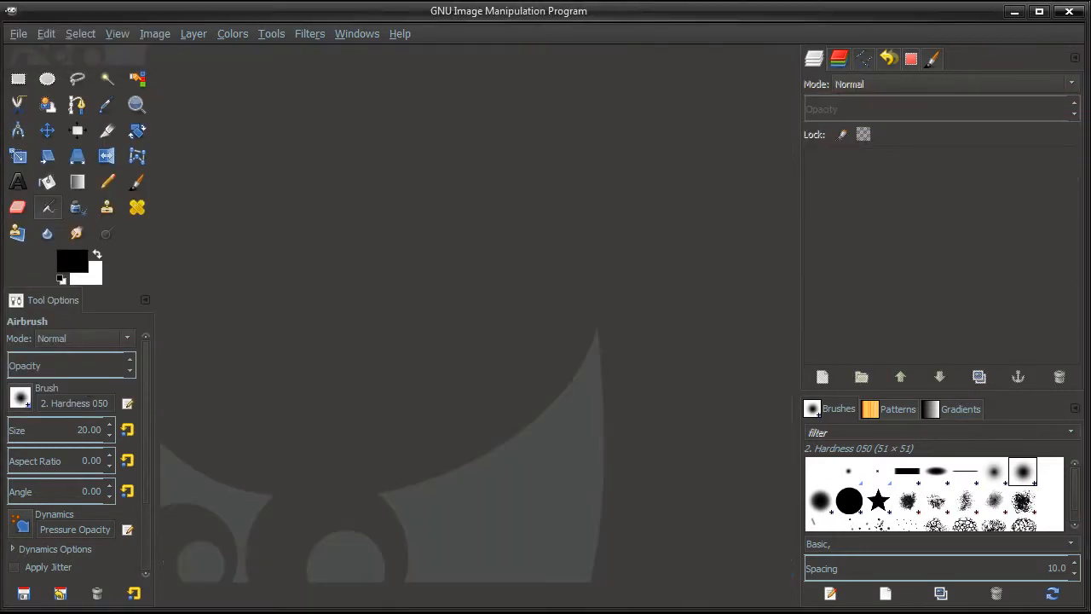
- Open PPM.ppm from the High folder as its own image and examine the exported UV wireframe
key(alt+Tab)
drag(892, 385, 312, 343)
ctrl+scroll(511, 228, down, 1)
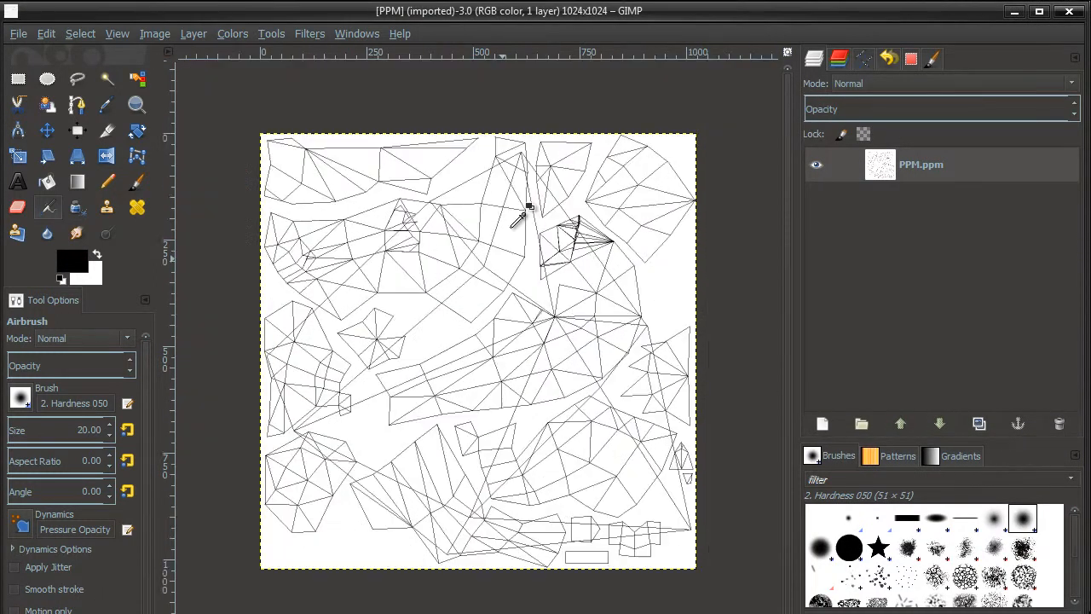
ctrl+scroll(518, 220, up, 1)
ctrl+scroll(518, 213, down, 2)
ctrl+scroll(518, 213, up, 2)
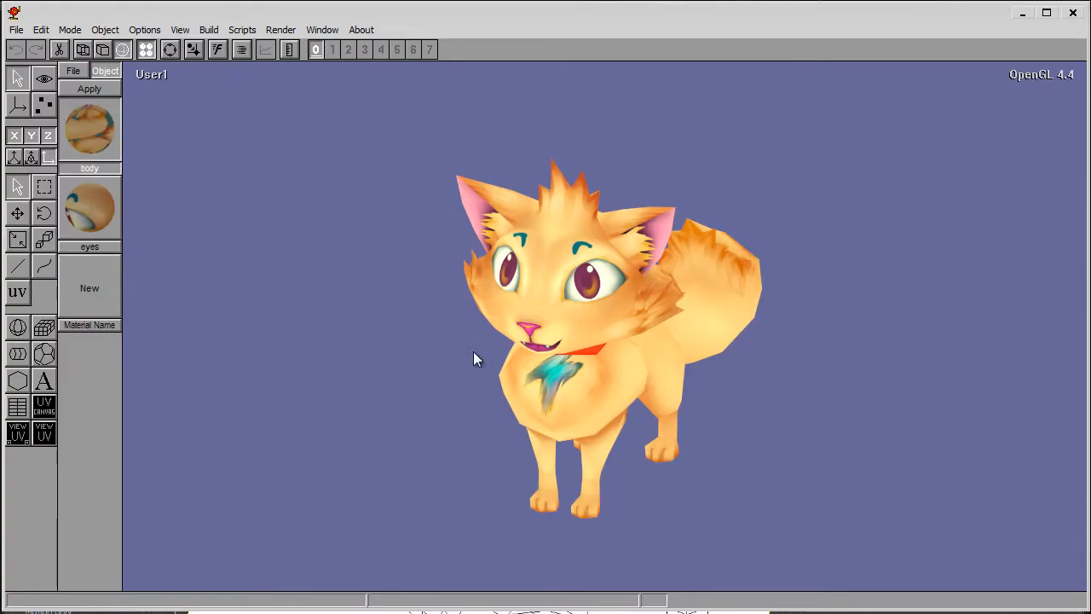
- In Anim8or, export the cat's eye mesh with the UVs to PPM Image plug-in as PPM_eye in the High folder
click(549, 279)
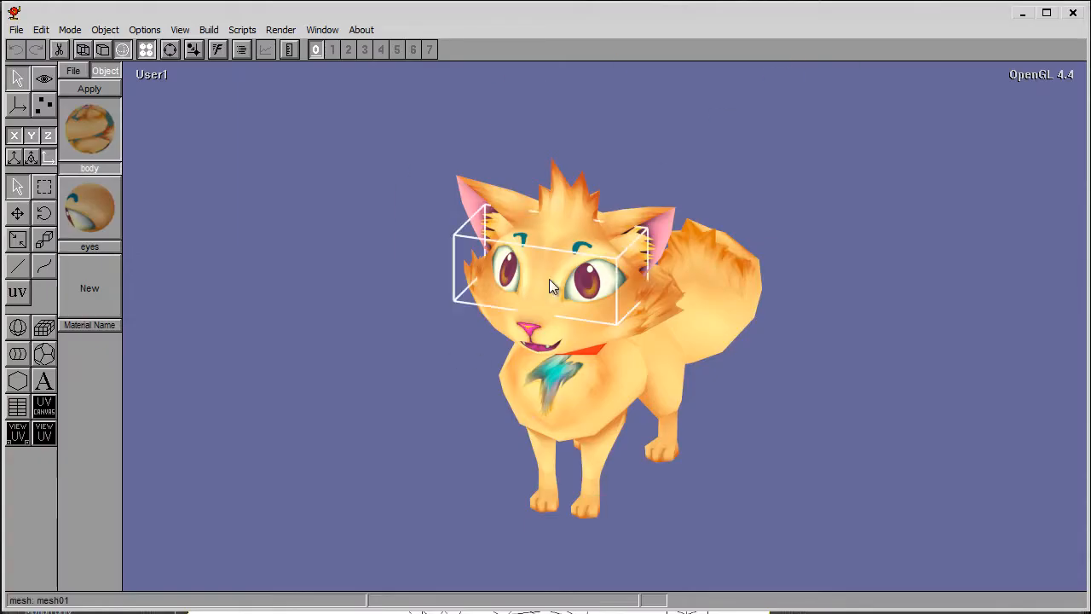
click(105, 30)
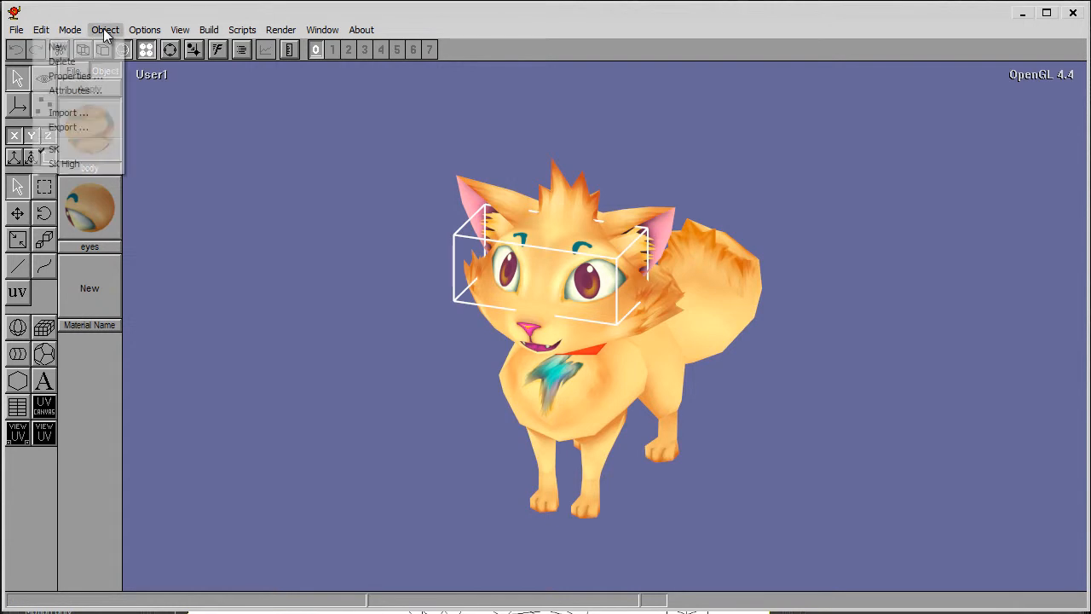
click(75, 125)
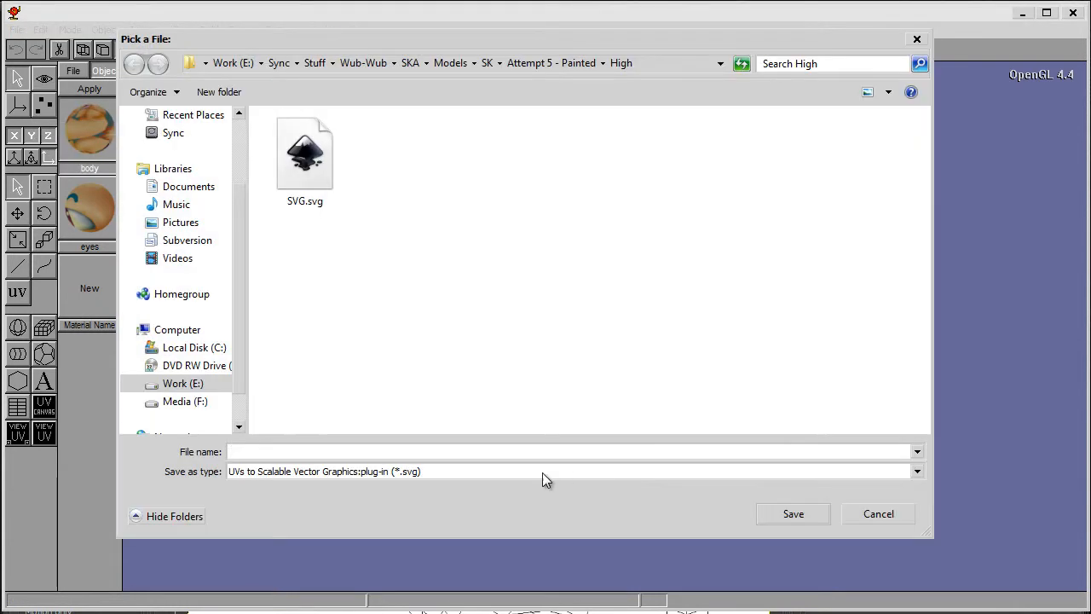
click(479, 474)
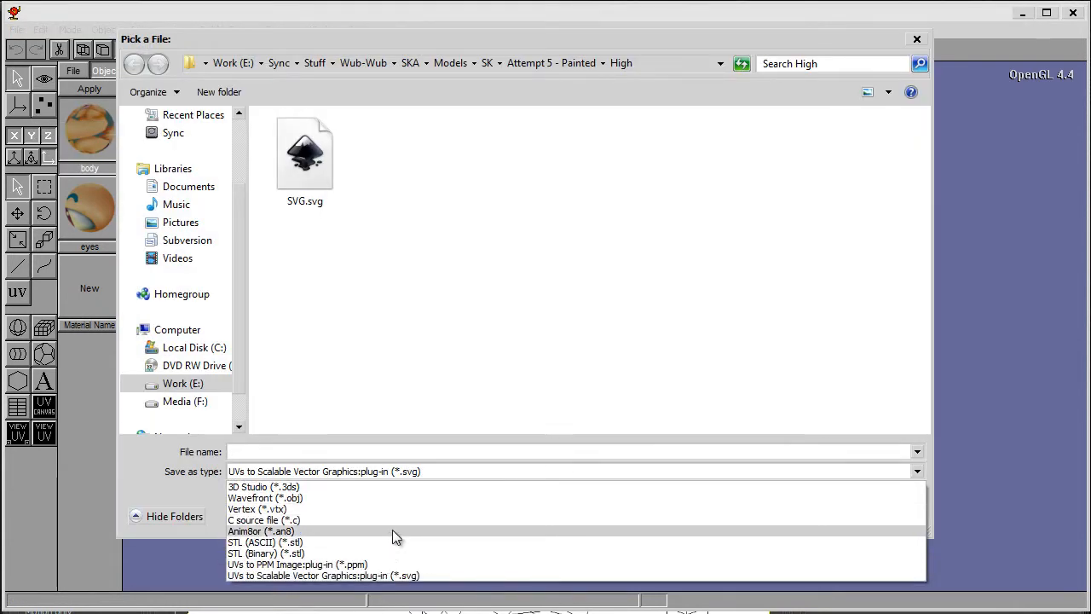
click(395, 564)
click(378, 451)
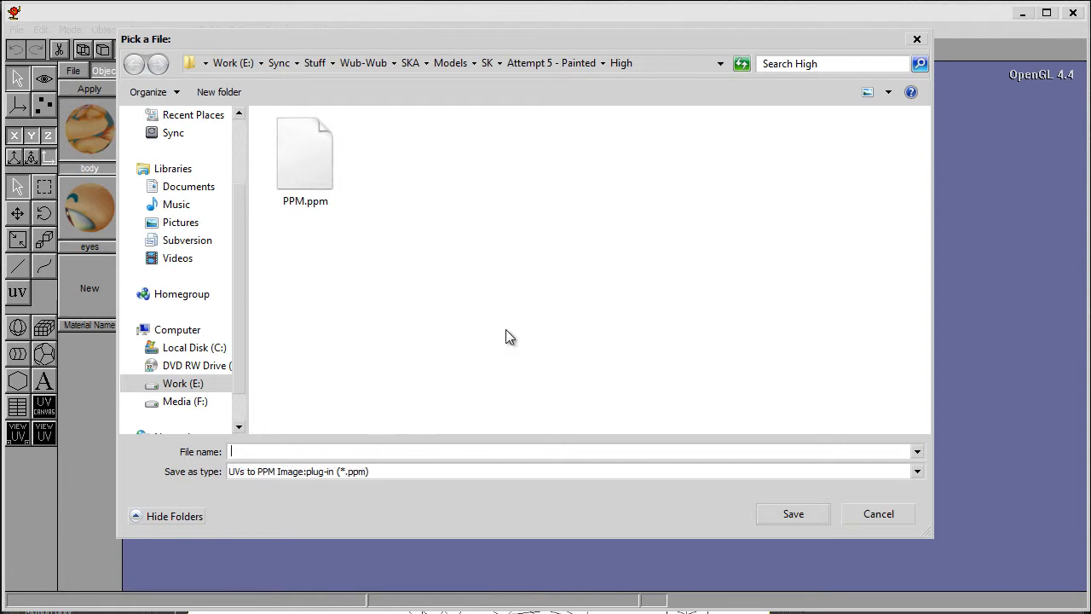
text(PPM_eye)
click(799, 512)
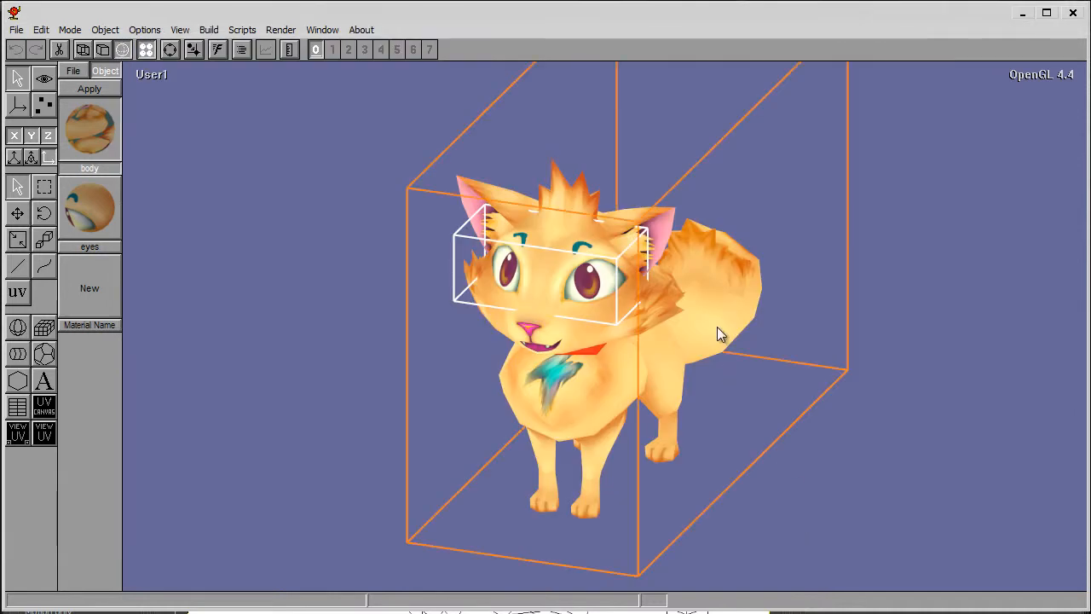
- Export the cat's body mesh with the UVs to PPM Image plug-in as PPM_body in the High folder
click(105, 29)
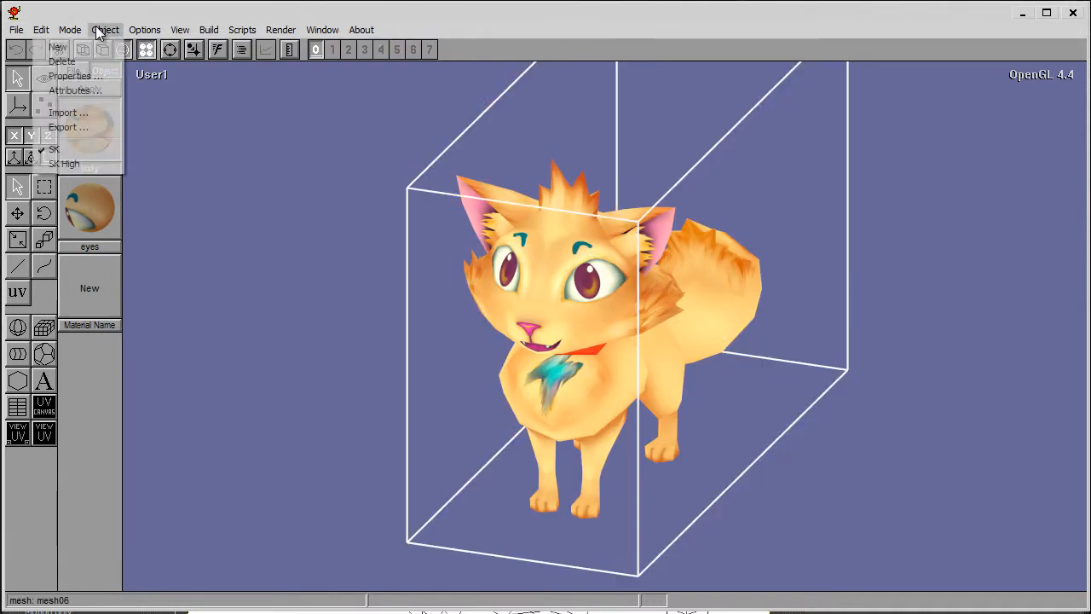
click(93, 126)
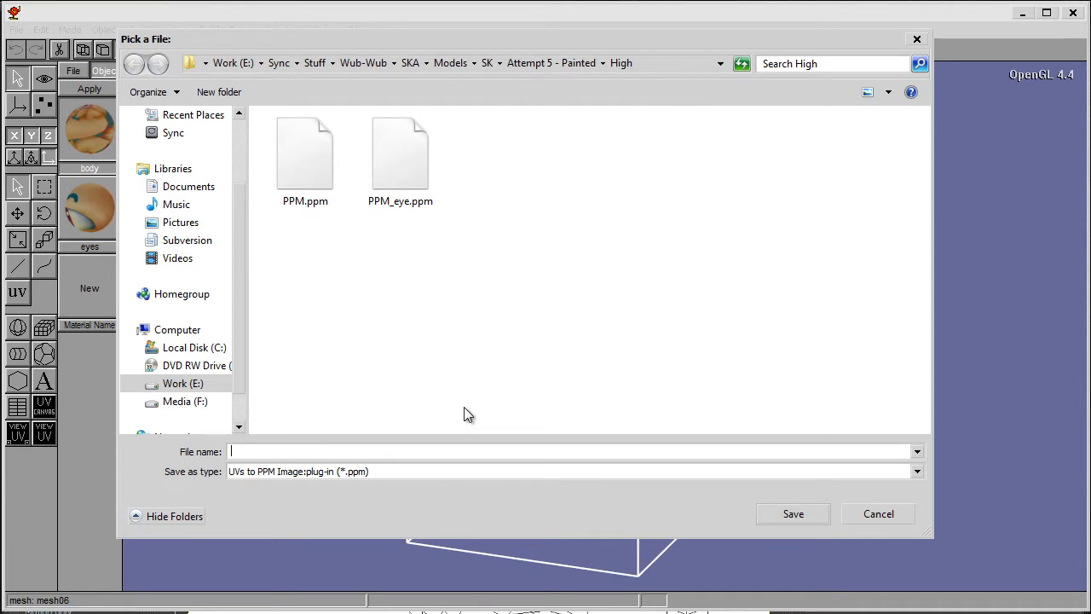
text(PPM)
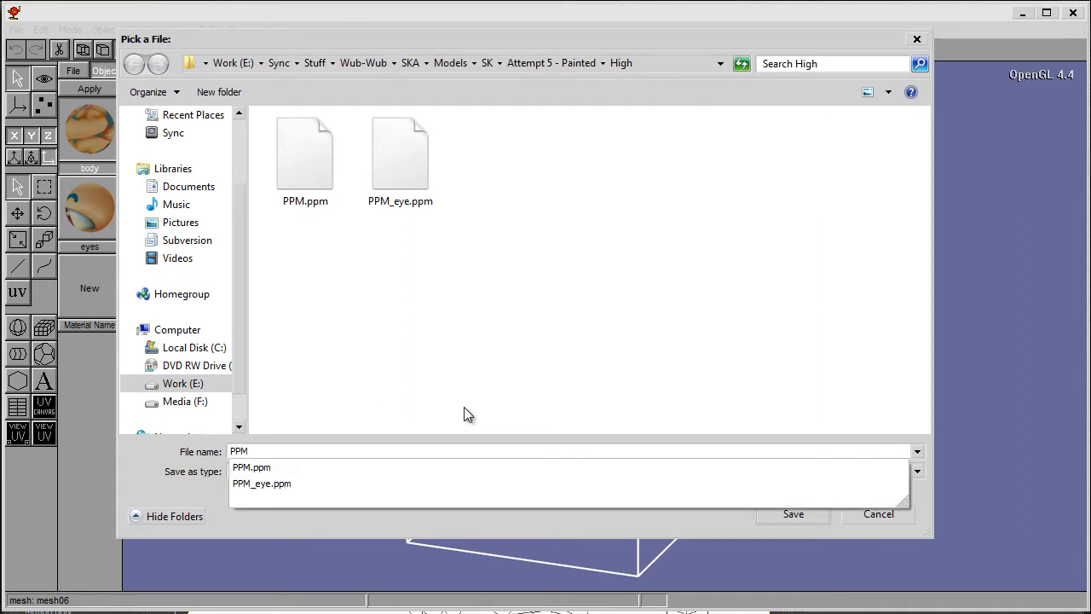
text(_body)
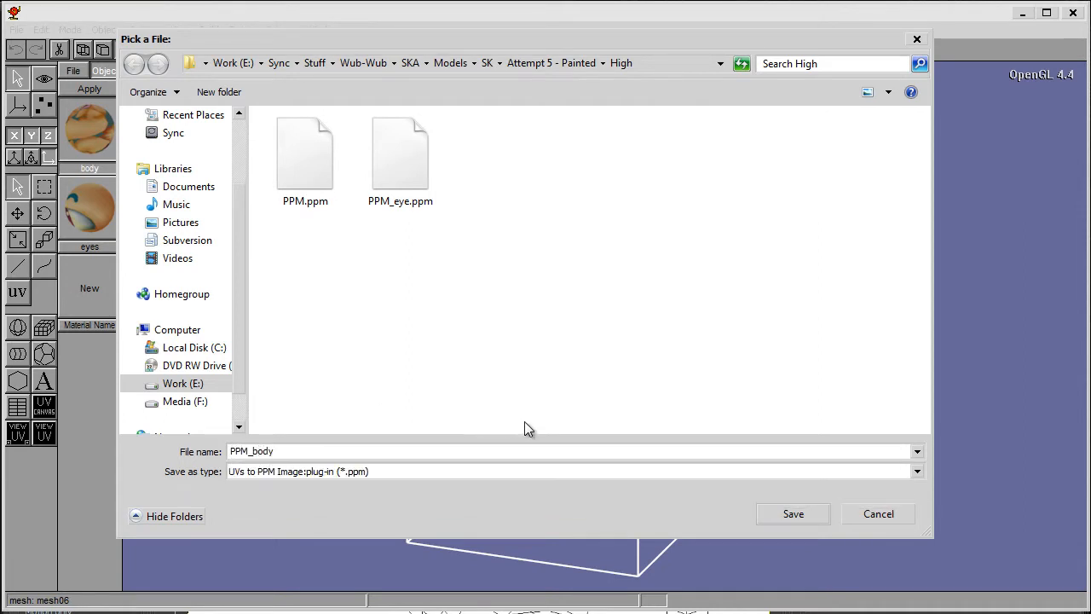
click(794, 514)
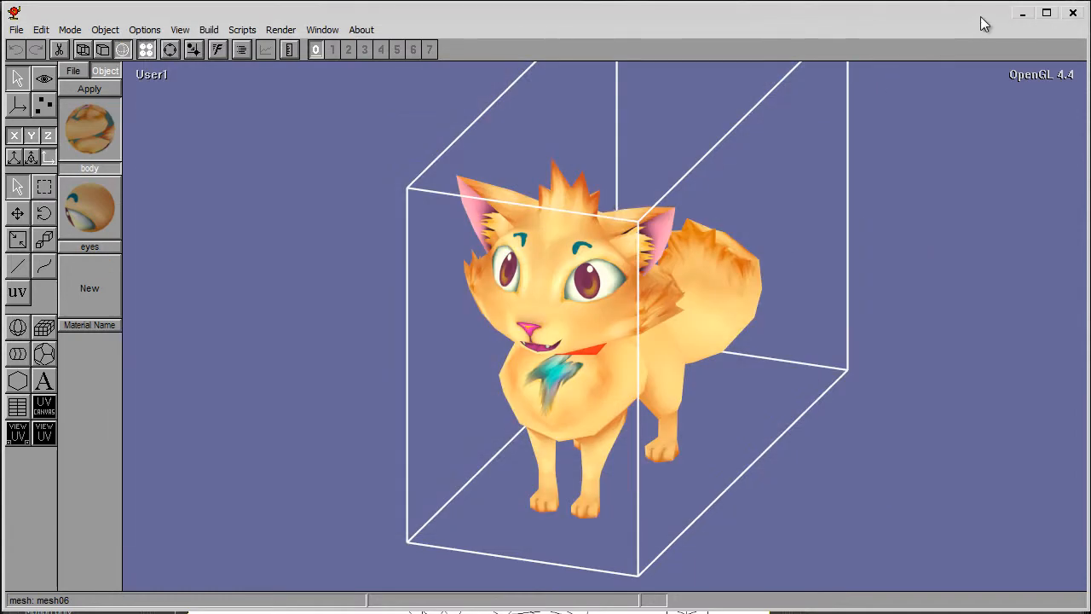
- Switch to GIMP and close the PPM.ppm image
click(1022, 13)
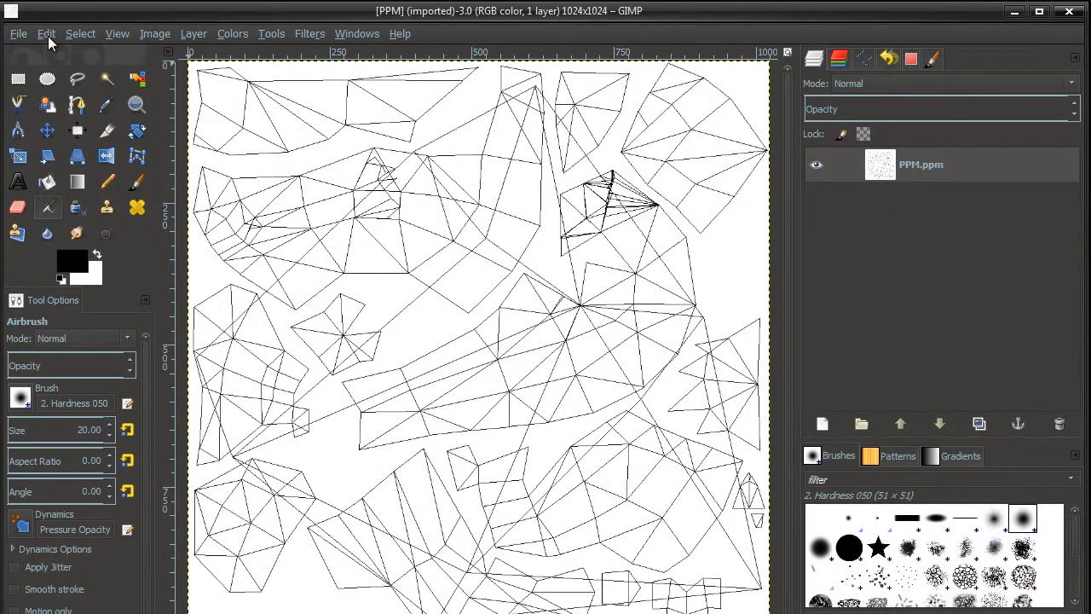
click(18, 34)
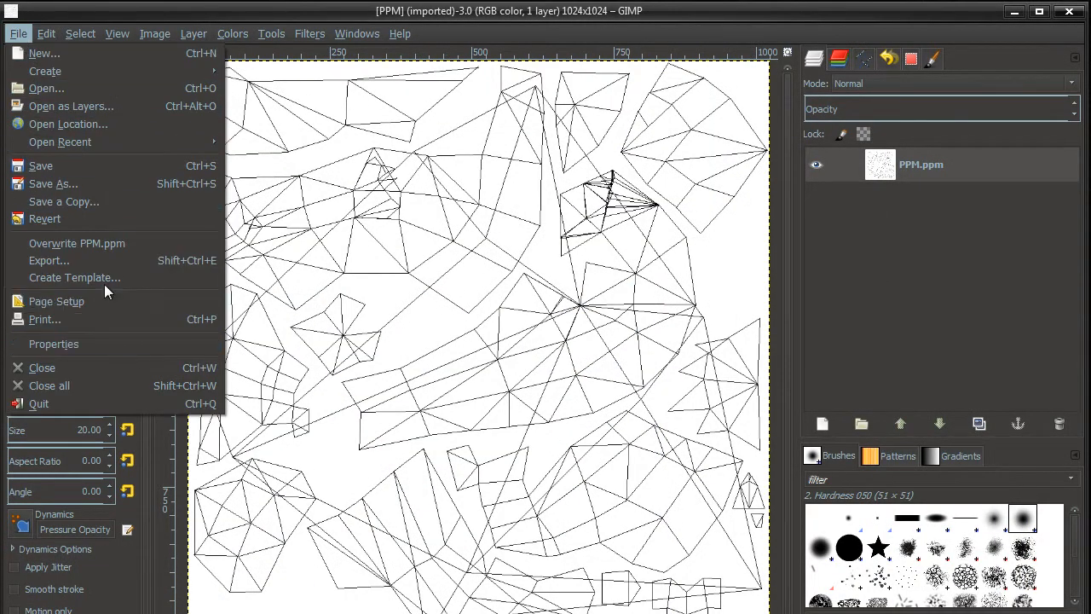
click(100, 368)
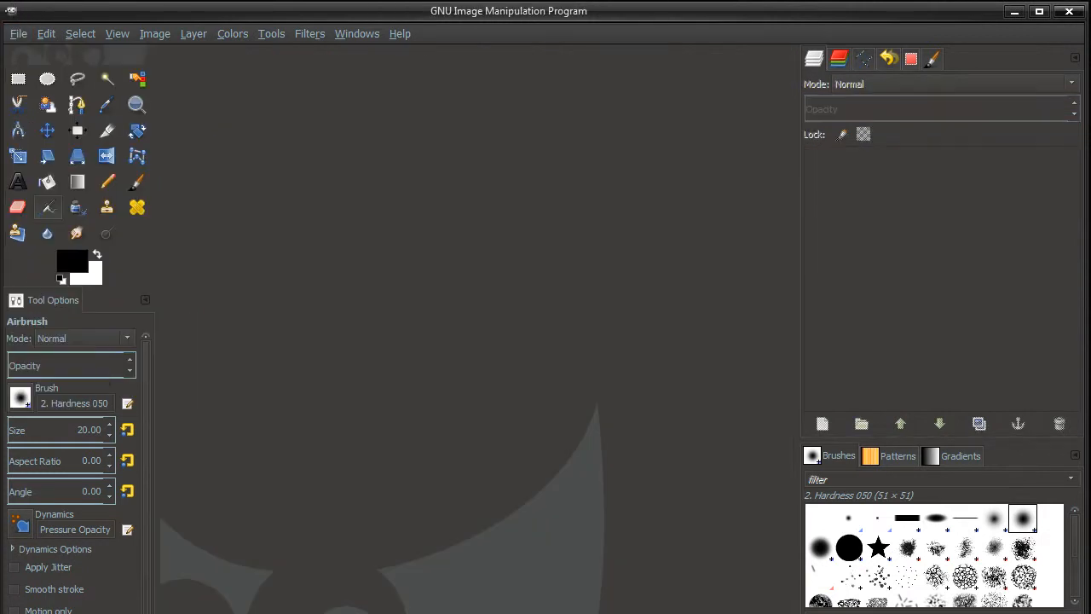
- Open PPM_body.ppm and PPM_eye.ppm from the High folder as separate images and examine both UV layouts
key(alt+Tab)
scroll(941, 433, down, 3)
click(812, 512)
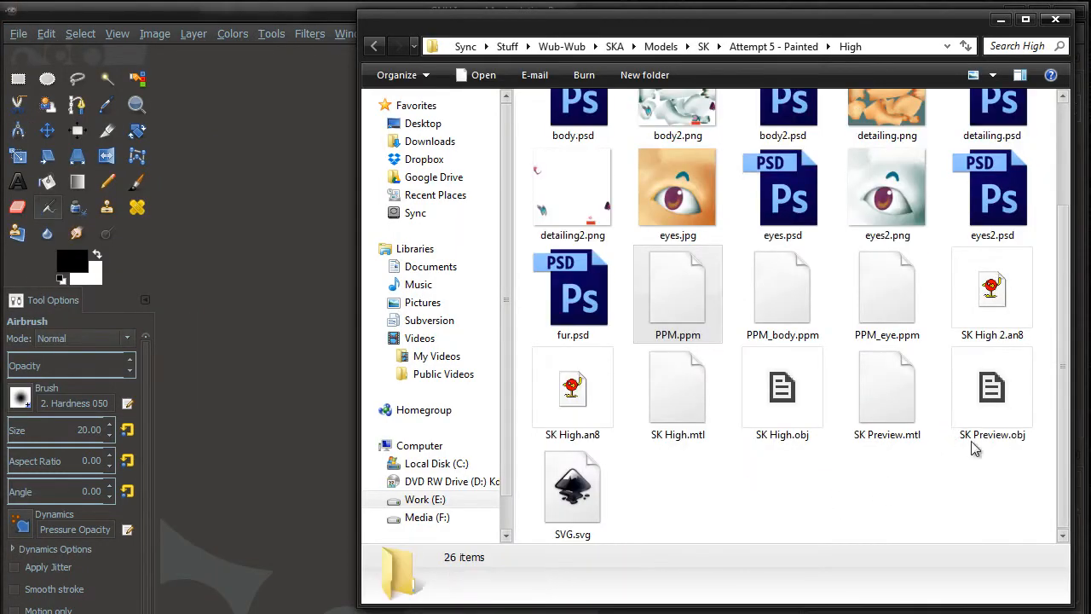
click(784, 294)
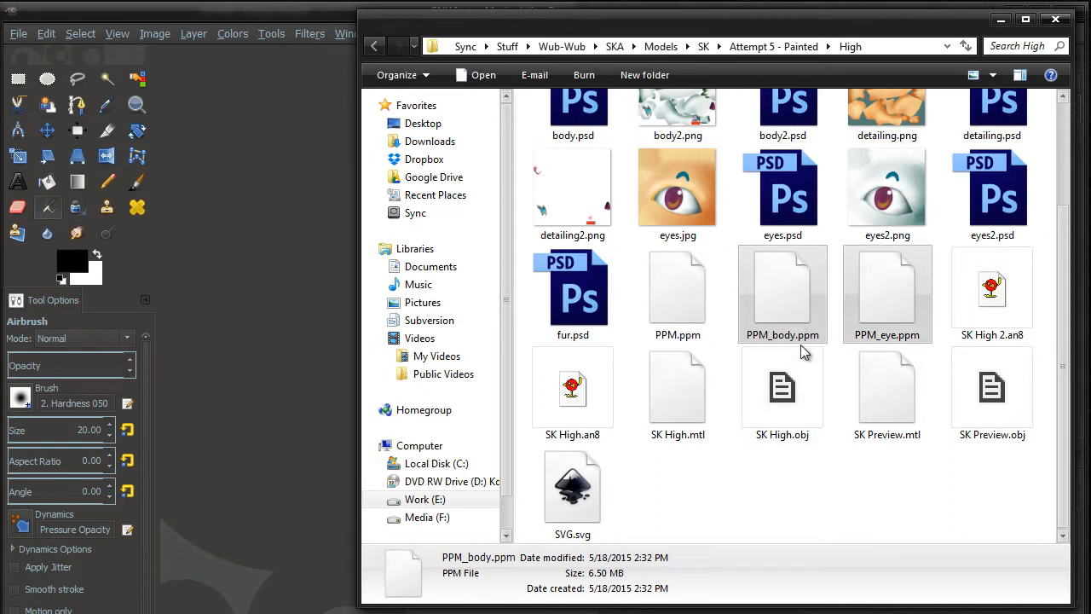
drag(801, 348, 292, 280)
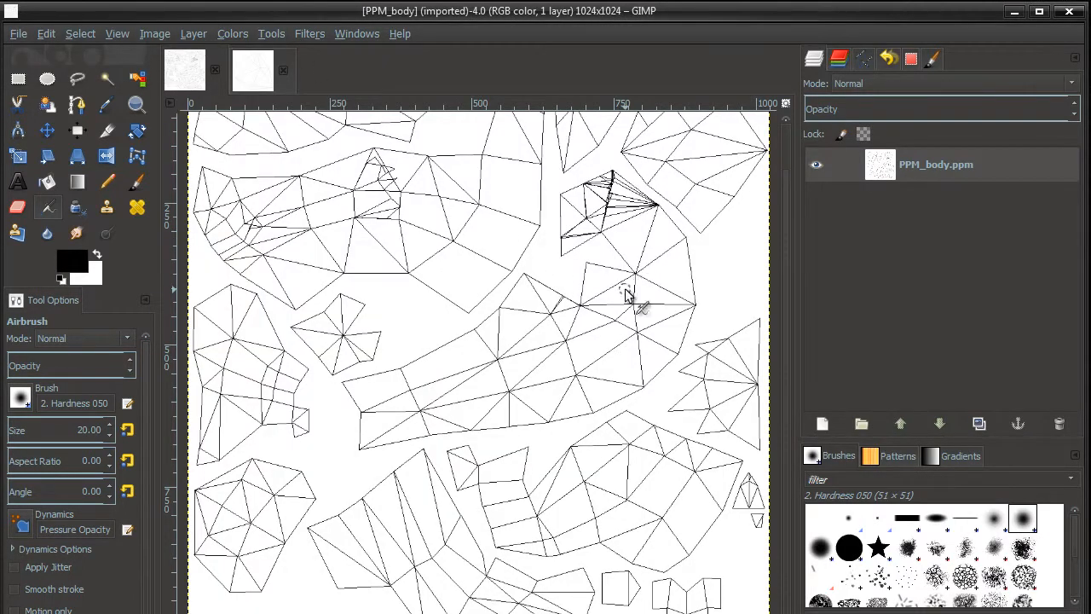
ctrl+scroll(625, 294, down, 2)
ctrl+scroll(639, 268, up, 1)
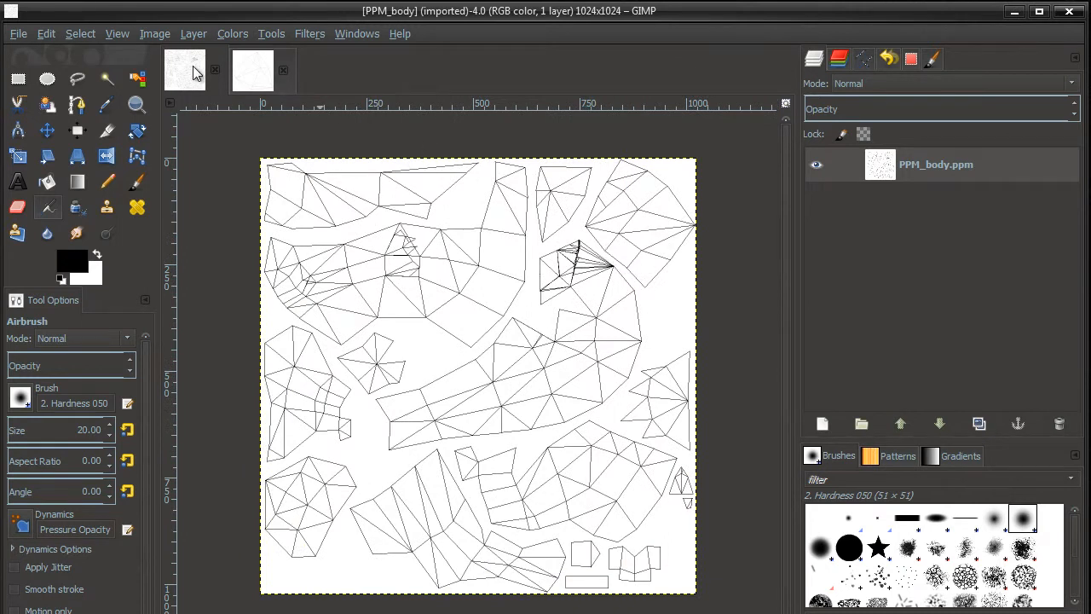
click(252, 70)
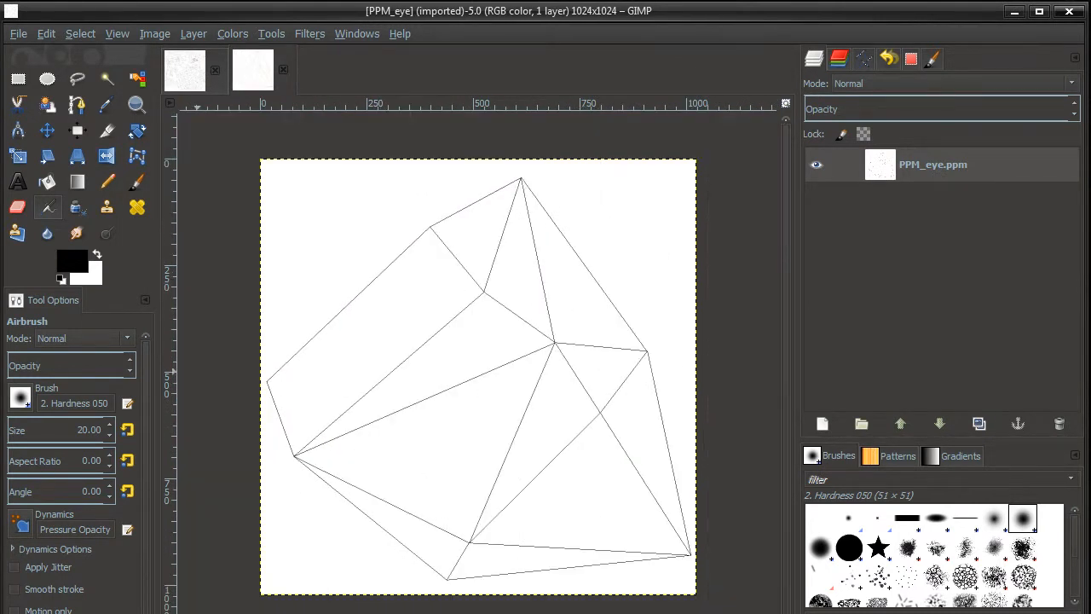
key(alt+Tab)
drag(725, 28, 1026, 65)
click(984, 225)
drag(519, 304, 519, 304)
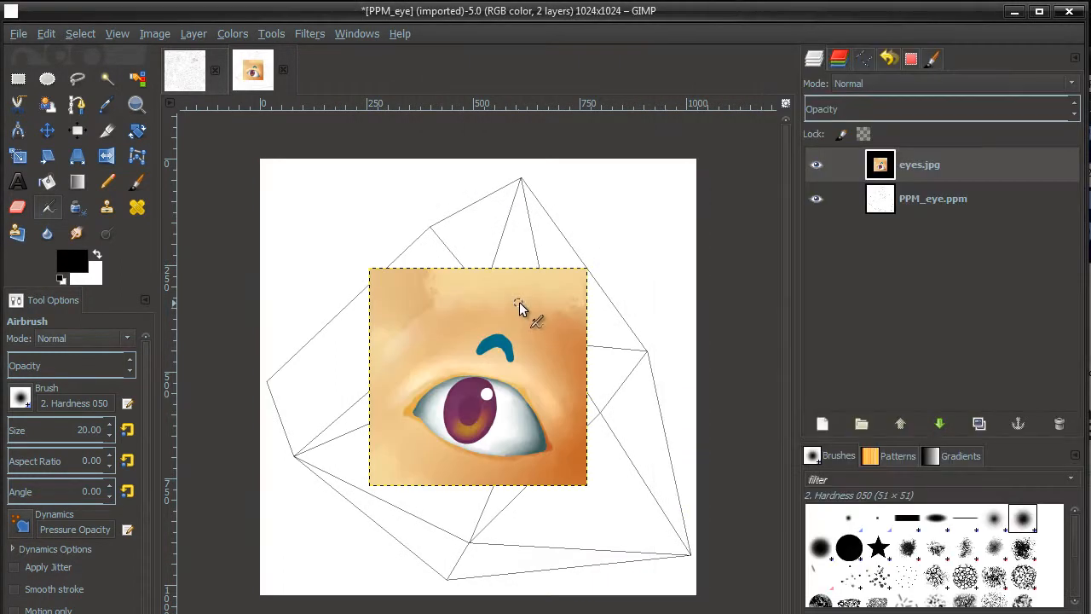
key(ctrl+z)
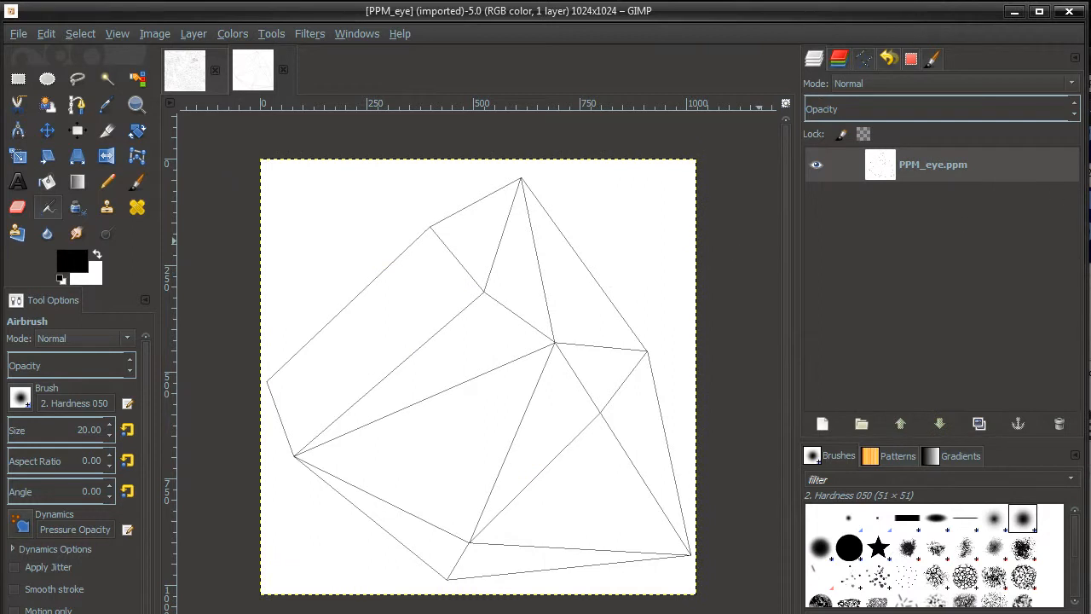
- Add eyes.jpg from the High folder as a layer in the PPM_eye image and scale it proportionally to fill the canvas
key(alt+Tab)
drag(1052, 226, 499, 311)
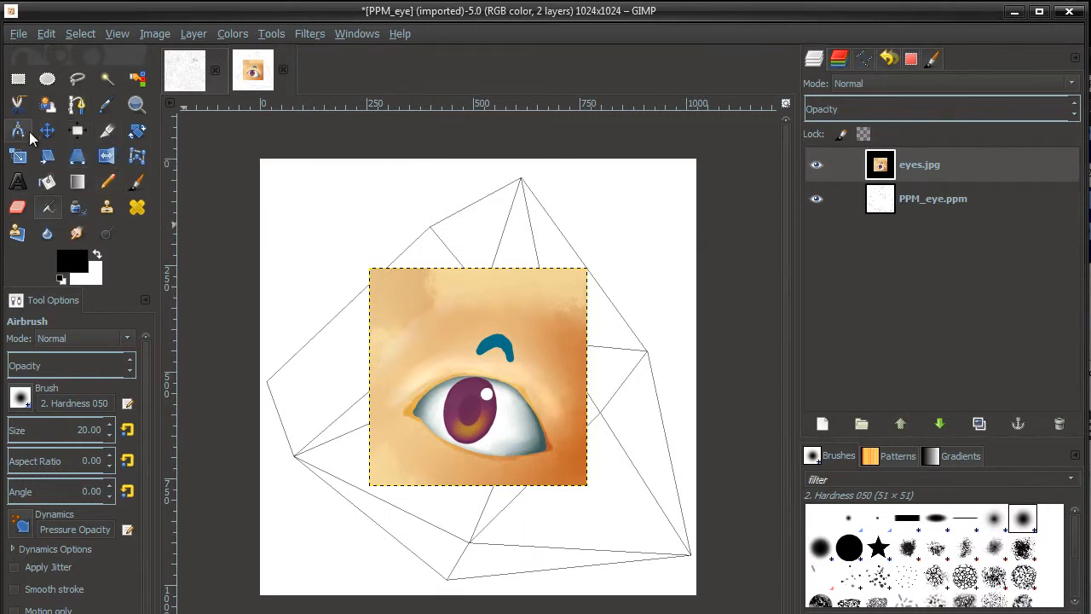
click(18, 156)
drag(533, 380, 550, 368)
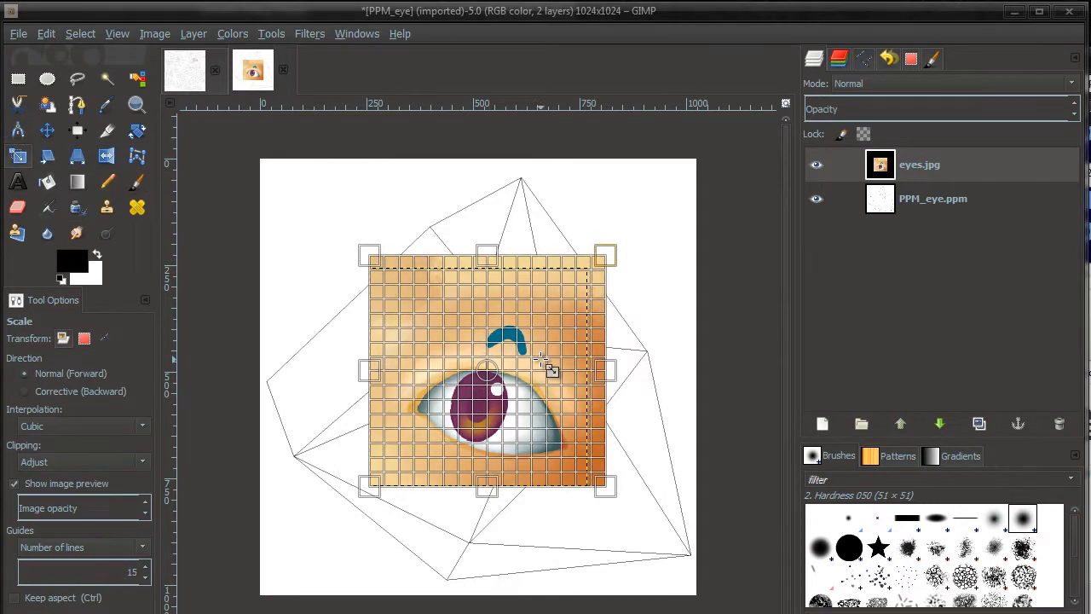
key(ctrl)
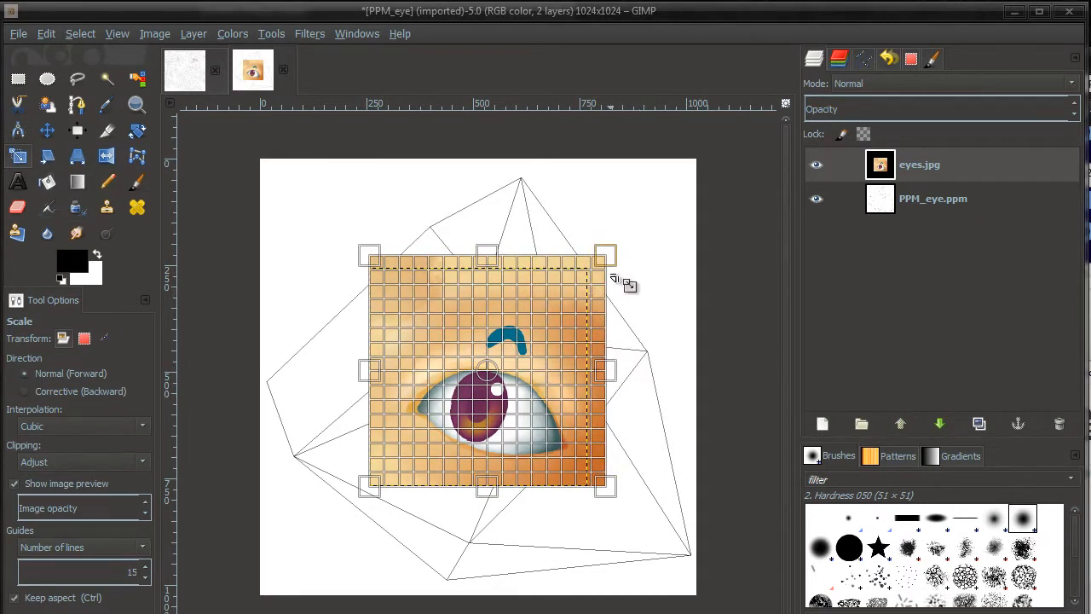
drag(626, 268, 695, 159)
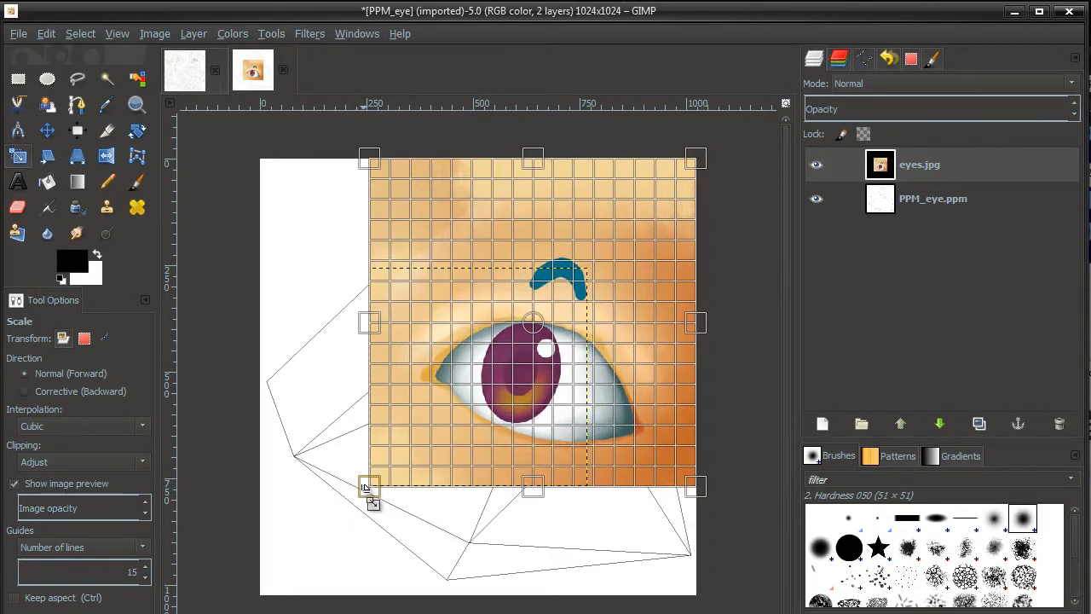
drag(369, 489, 259, 595)
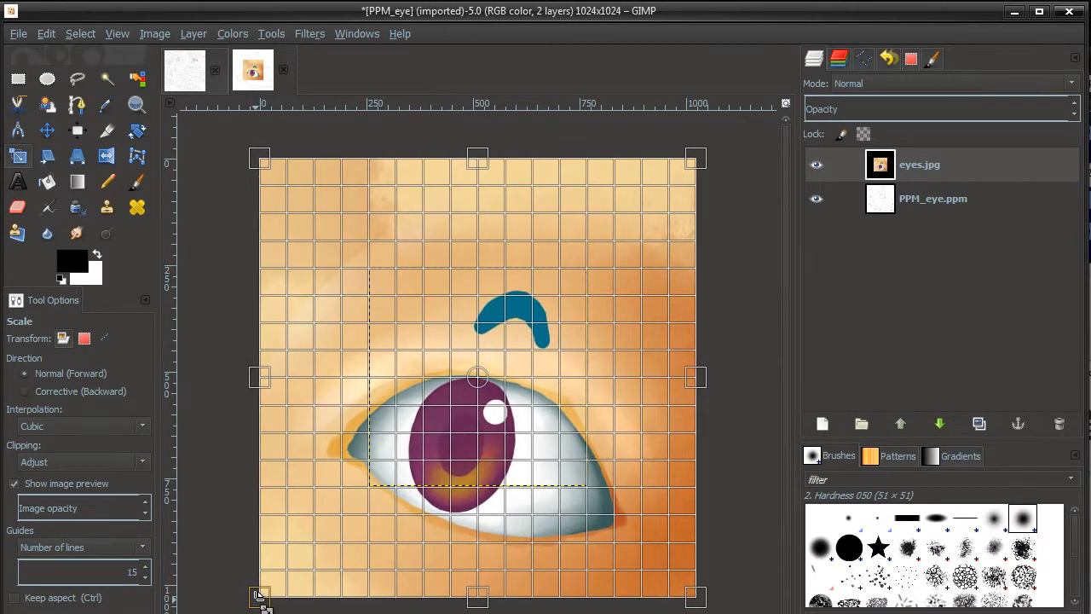
key(Return)
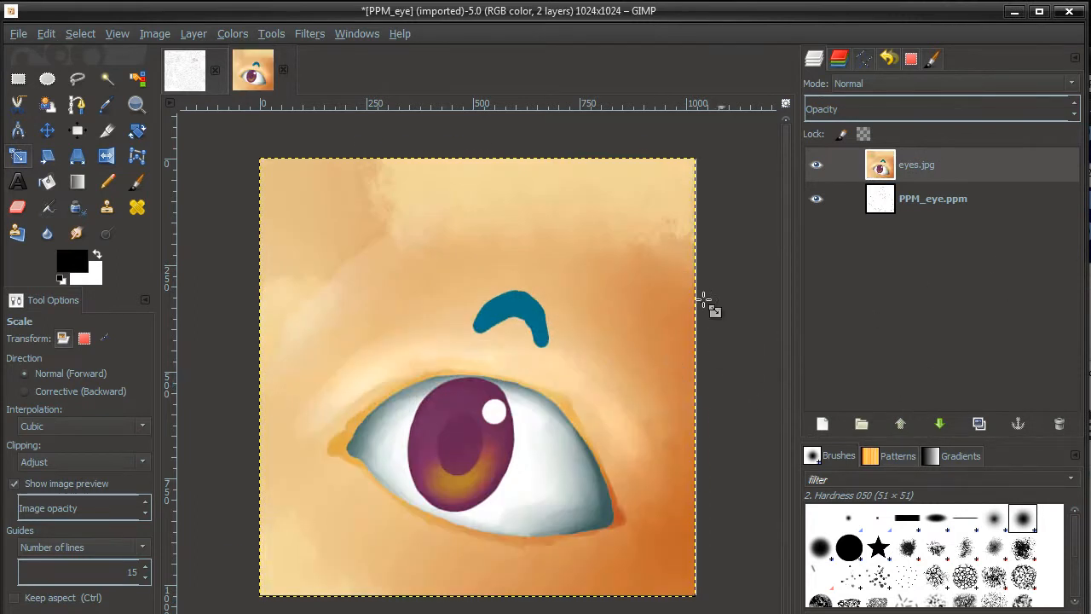
- Place the eyes.jpg layer below PPM_eye.ppm and set the PPM_eye.ppm layer's opacity to 31.7
drag(976, 179, 970, 205)
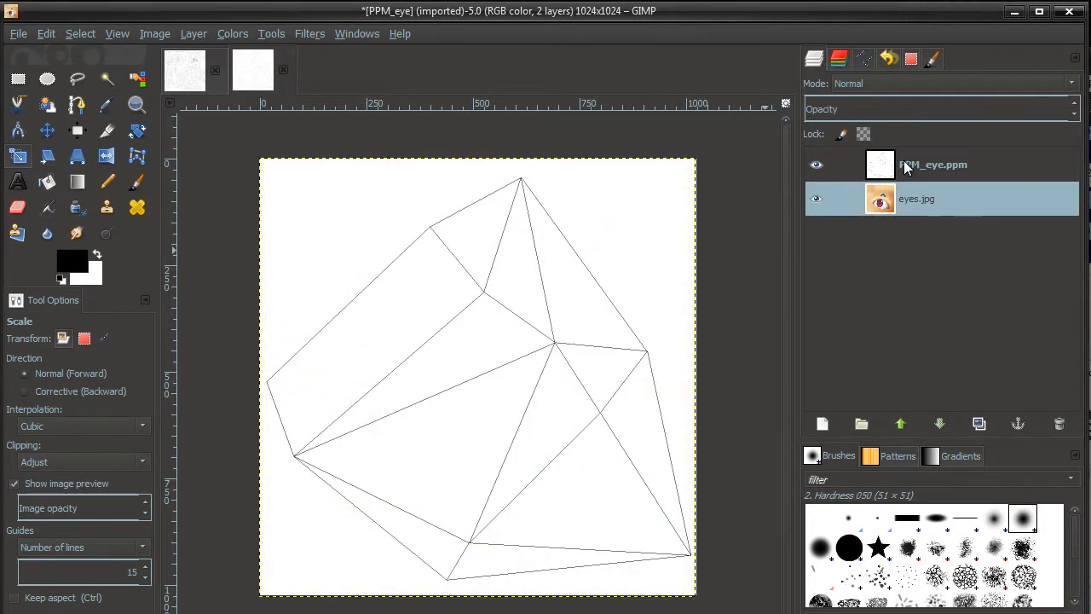
click(911, 169)
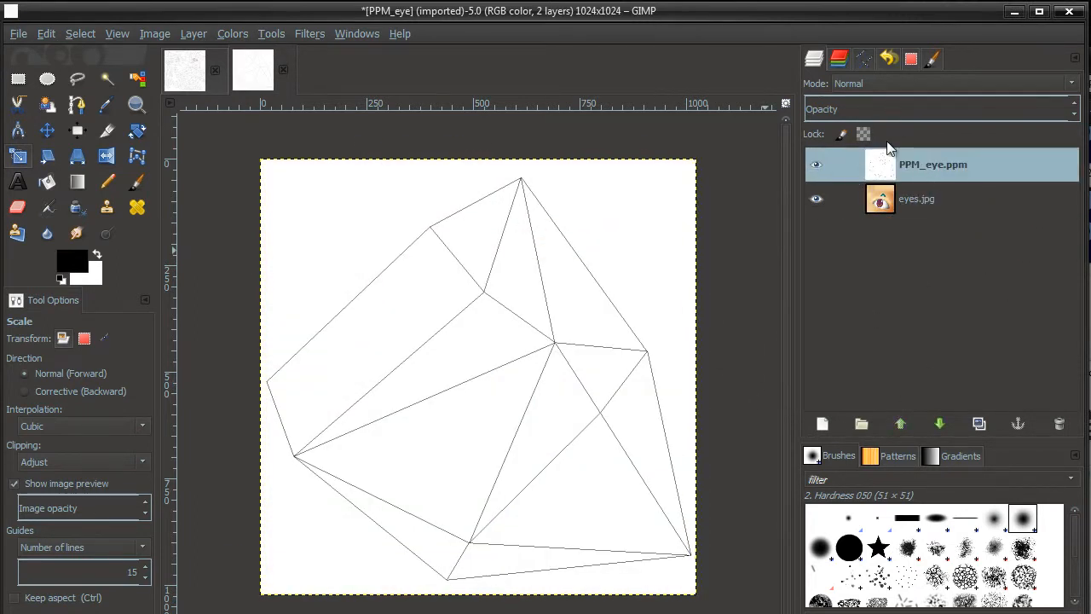
click(888, 109)
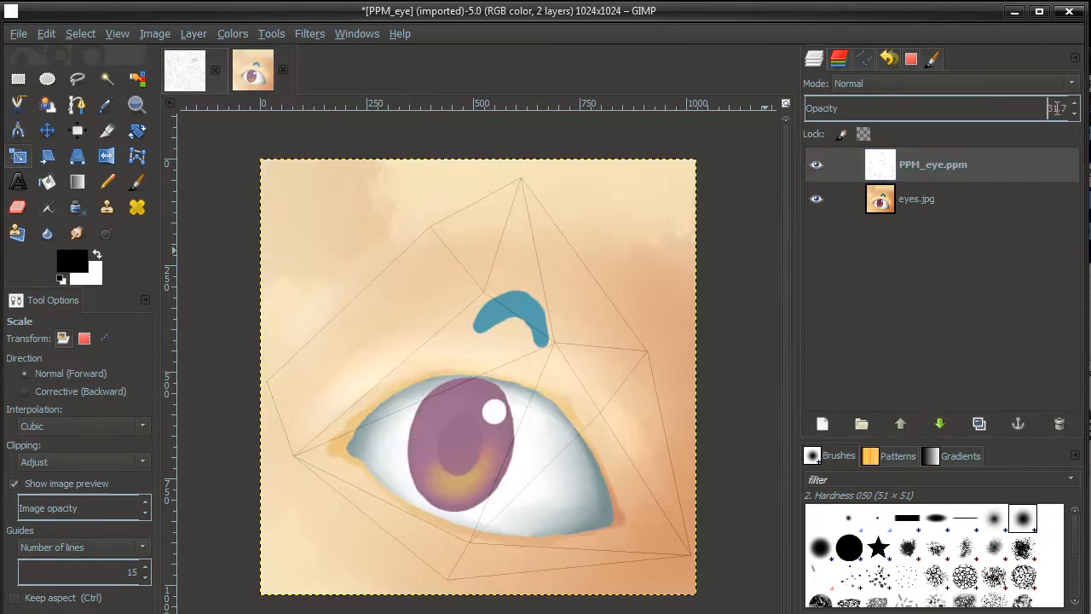
click(1032, 290)
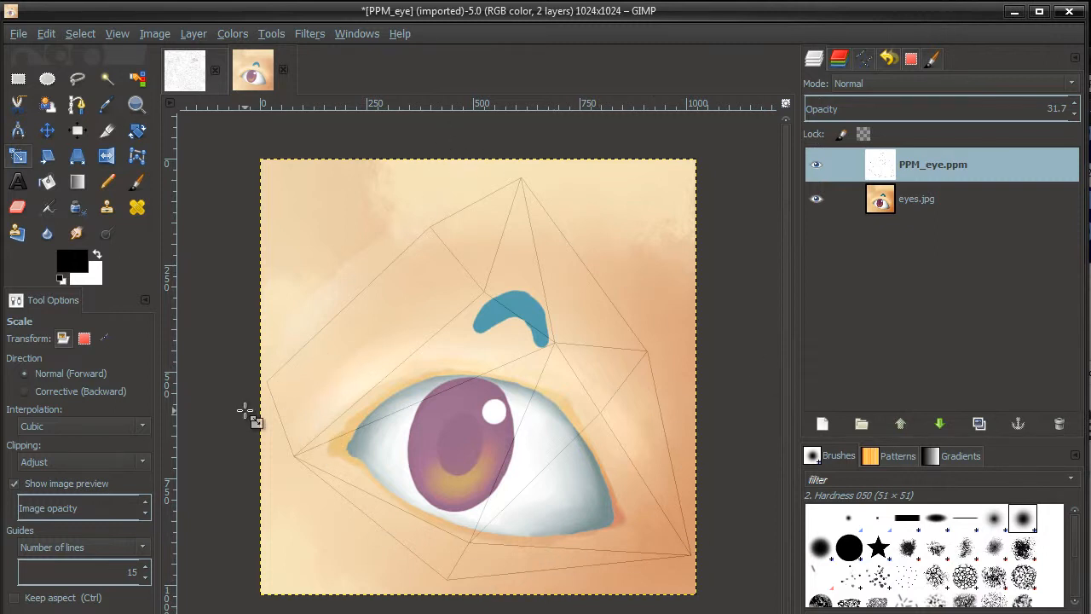
- In Anim8or, display the cat flat shaded with mesh edges and examine its eye area against the UV overlay in GIMP
click(102, 612)
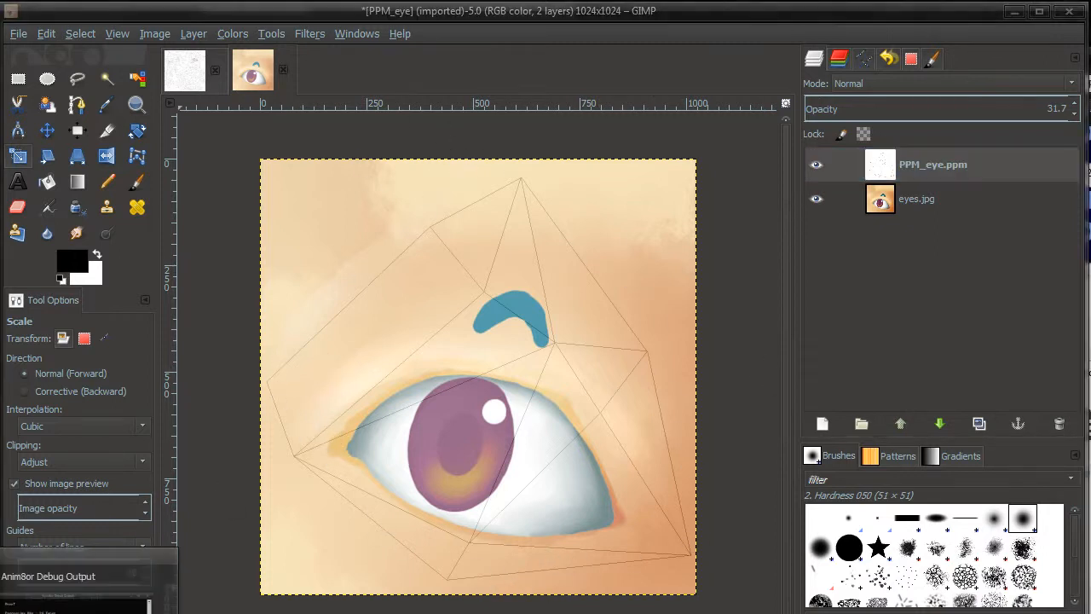
click(111, 606)
click(103, 49)
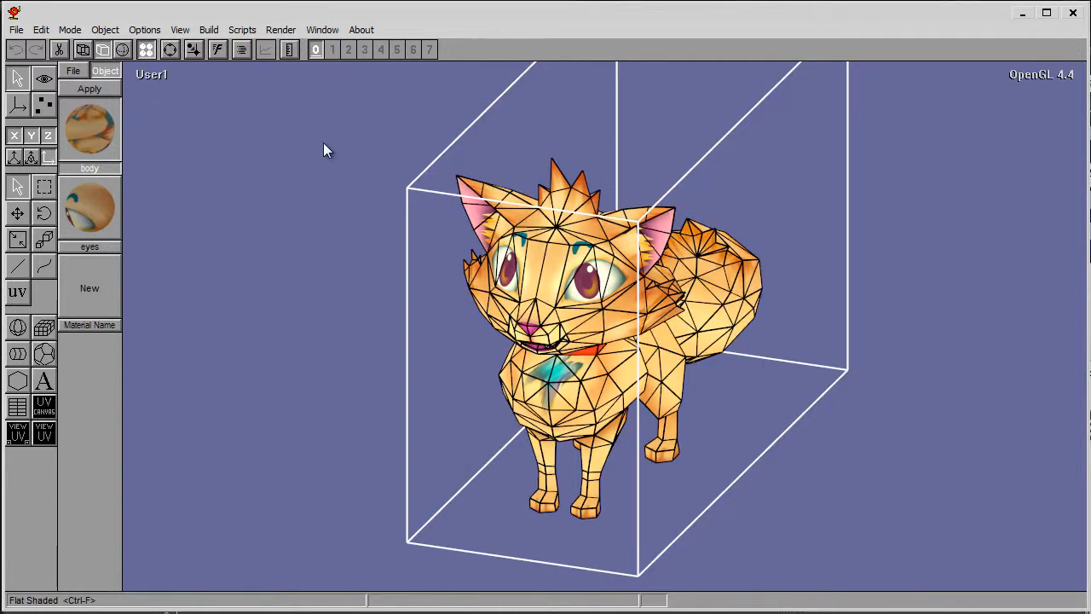
scroll(556, 241, up, 5)
key(ctrl+r)
drag(641, 311, 670, 121)
drag(771, 133, 861, 220)
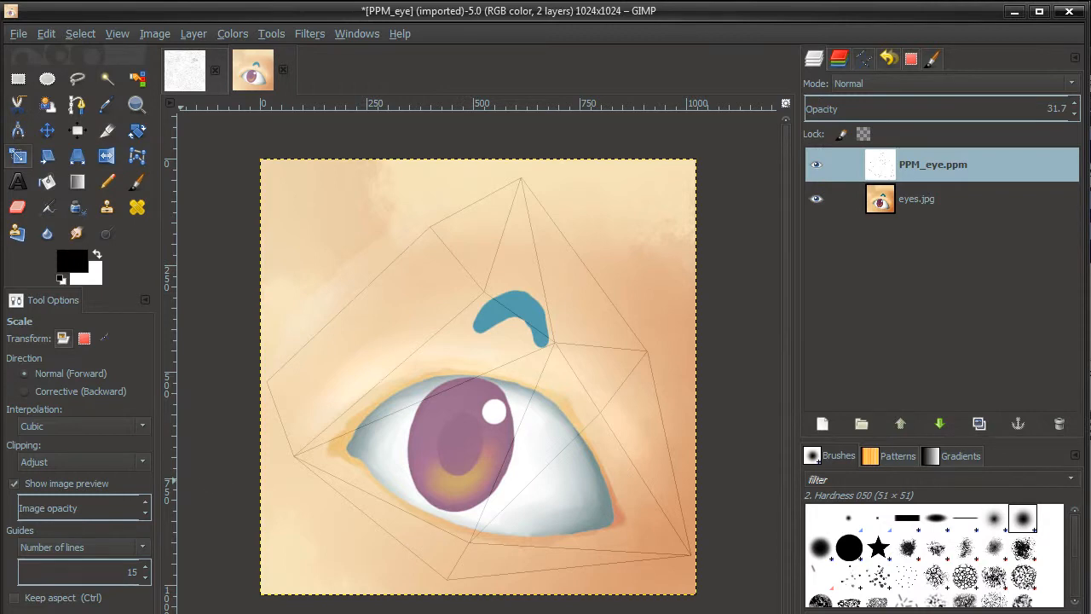
- Hide the cat's body mesh in Anim8or and examine the isolated eye mesh from the front
key(alt+Tab)
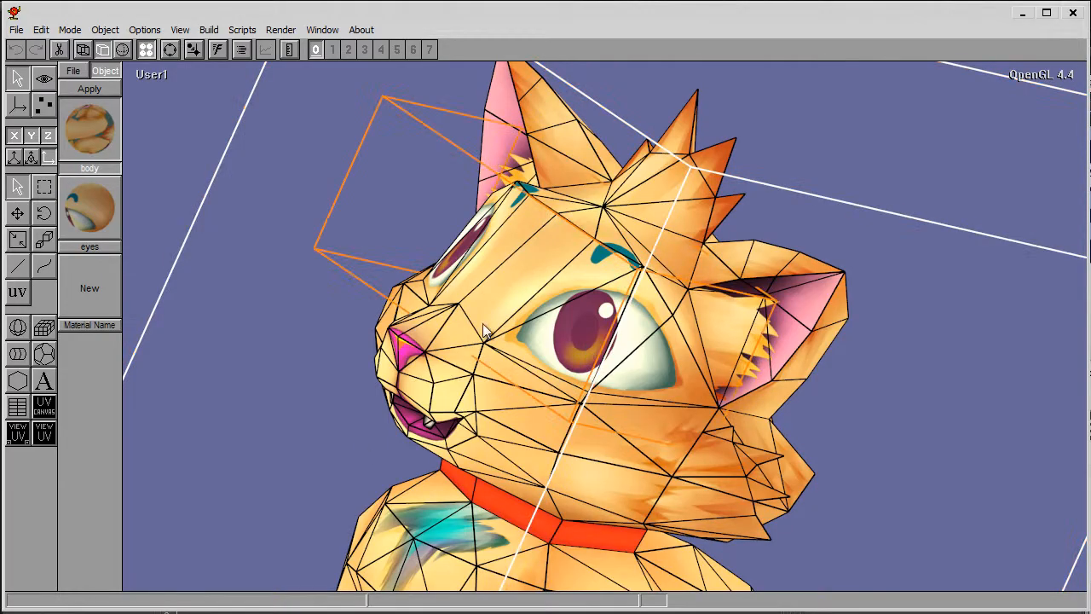
click(281, 208)
click(428, 393)
key(h)
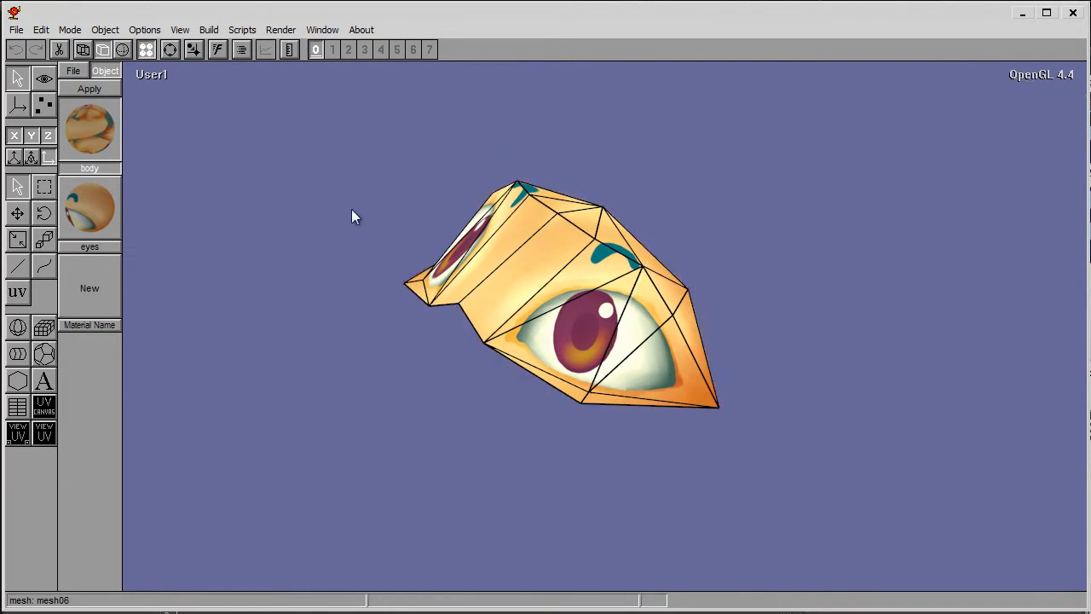
click(350, 207)
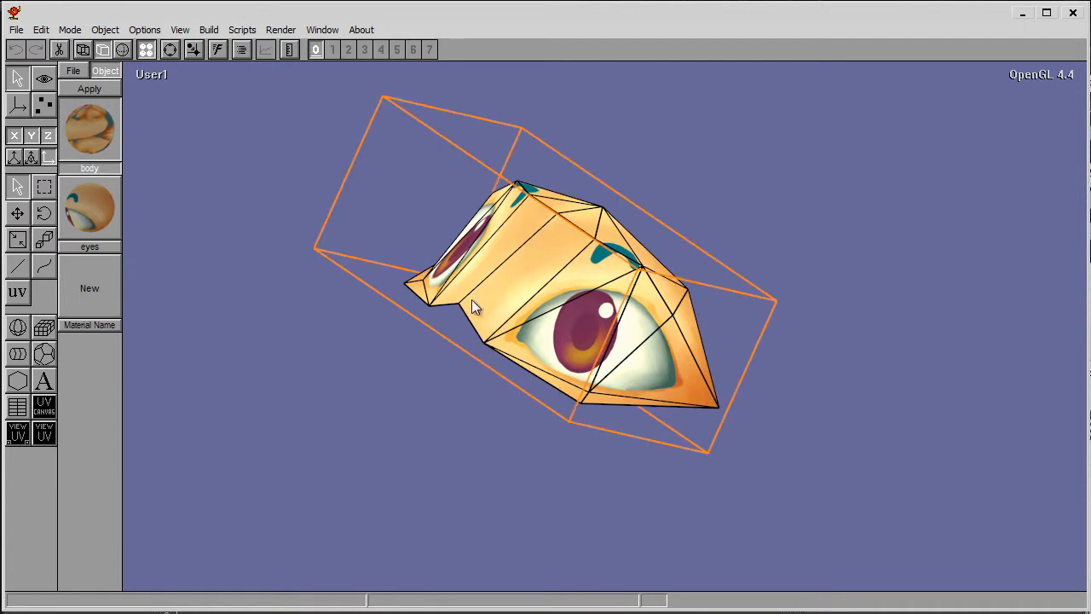
middle_drag(471, 299, 501, 340)
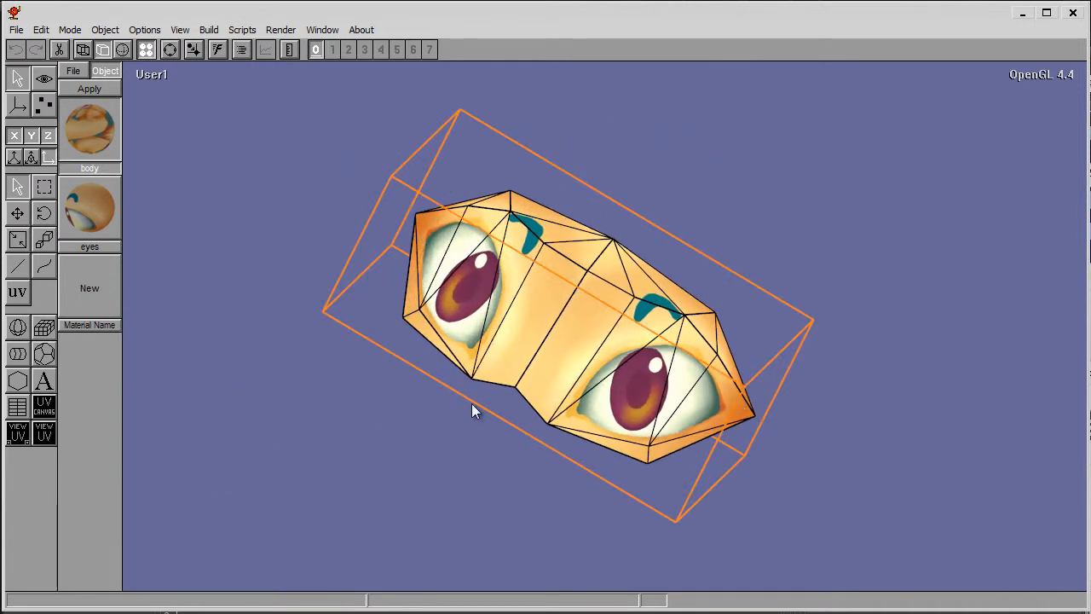
middle_drag(473, 404, 982, 34)
- Switch to the PPM_body image in GIMP and add body.jpg from the High folder as a layer
click(1026, 12)
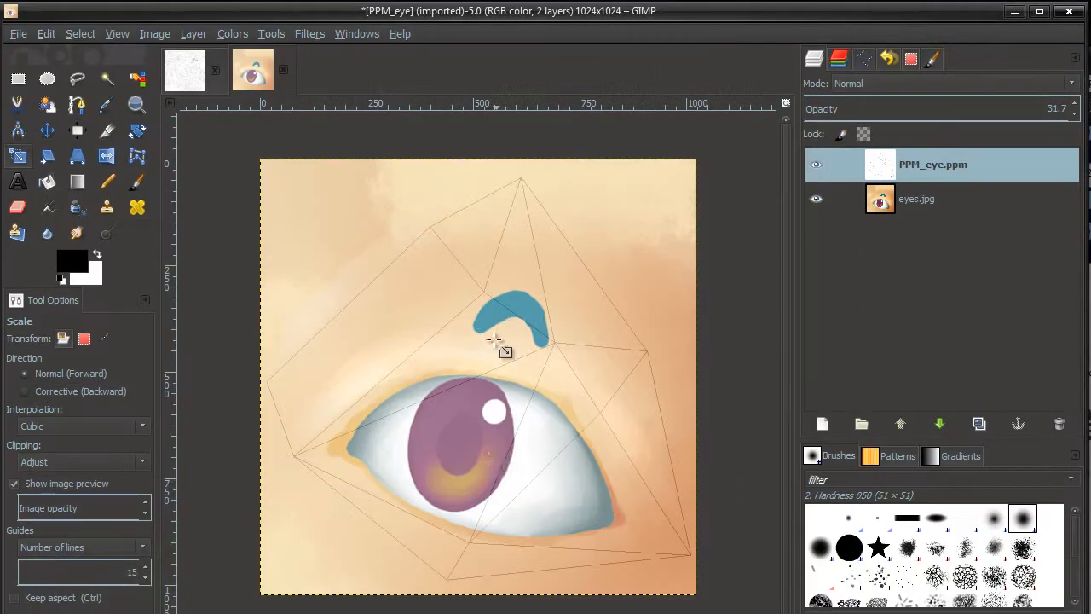
click(189, 81)
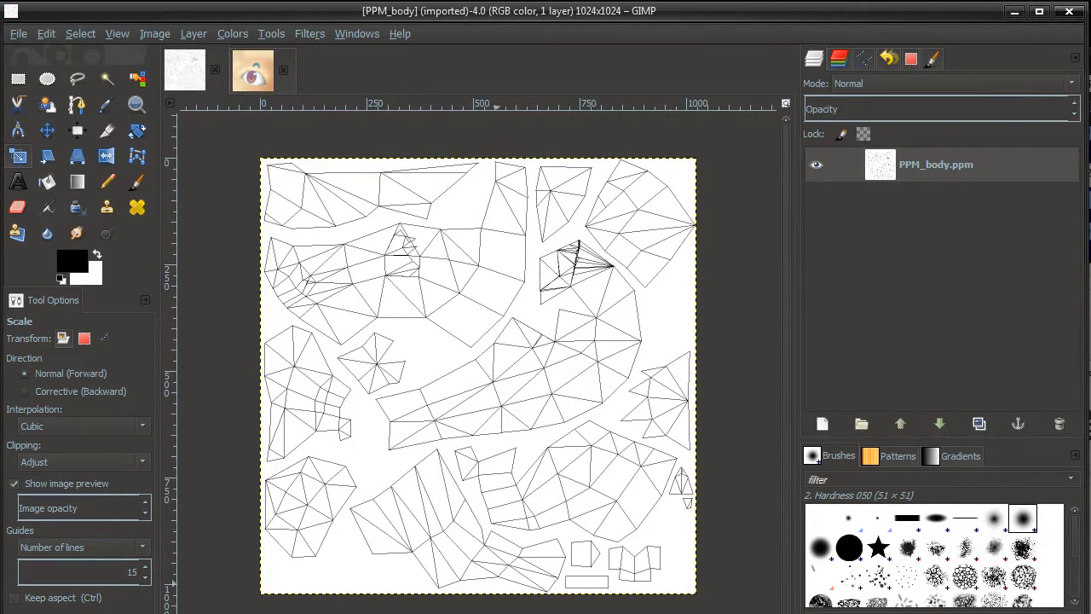
key(alt+Tab)
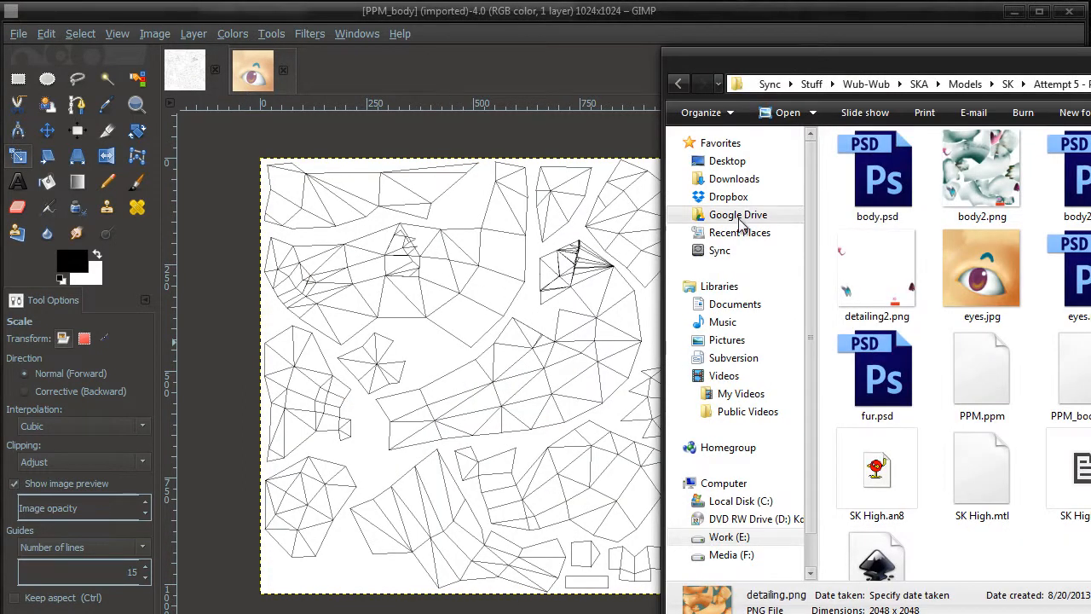
scroll(1065, 332, down, 1)
scroll(1065, 333, up, 3)
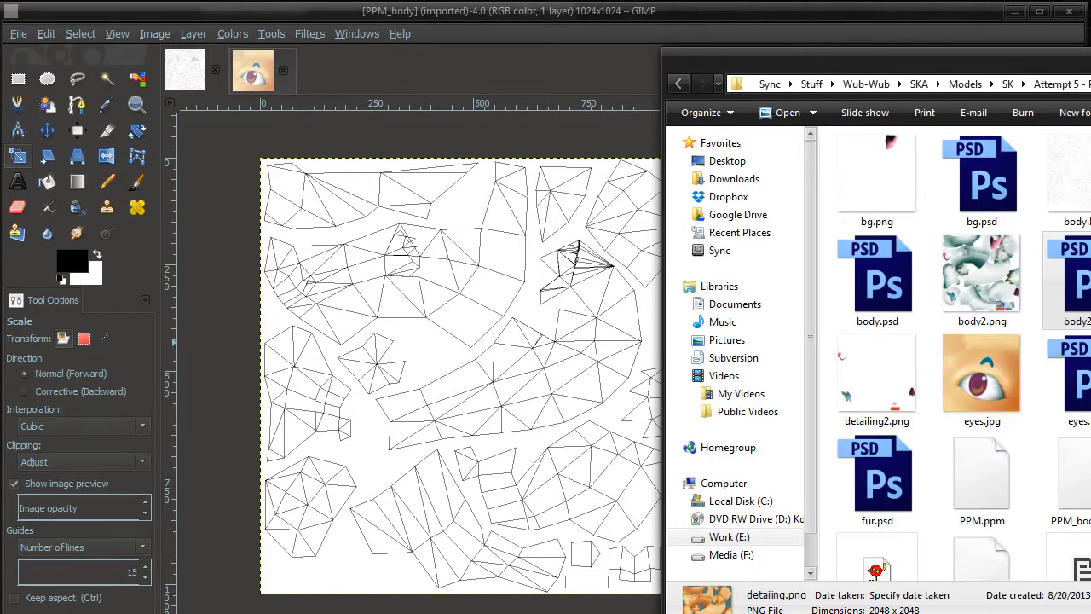
click(1070, 184)
drag(1069, 183, 580, 360)
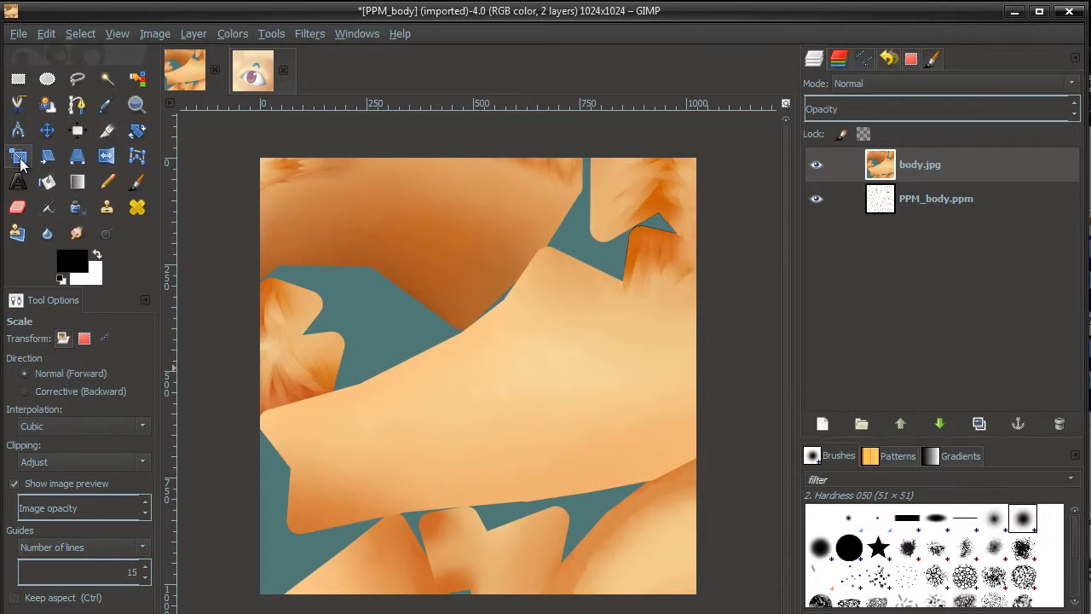
- Scale the body.jpg layer down to fit the 1024x1024 canvas exactly
drag(579, 261, 506, 346)
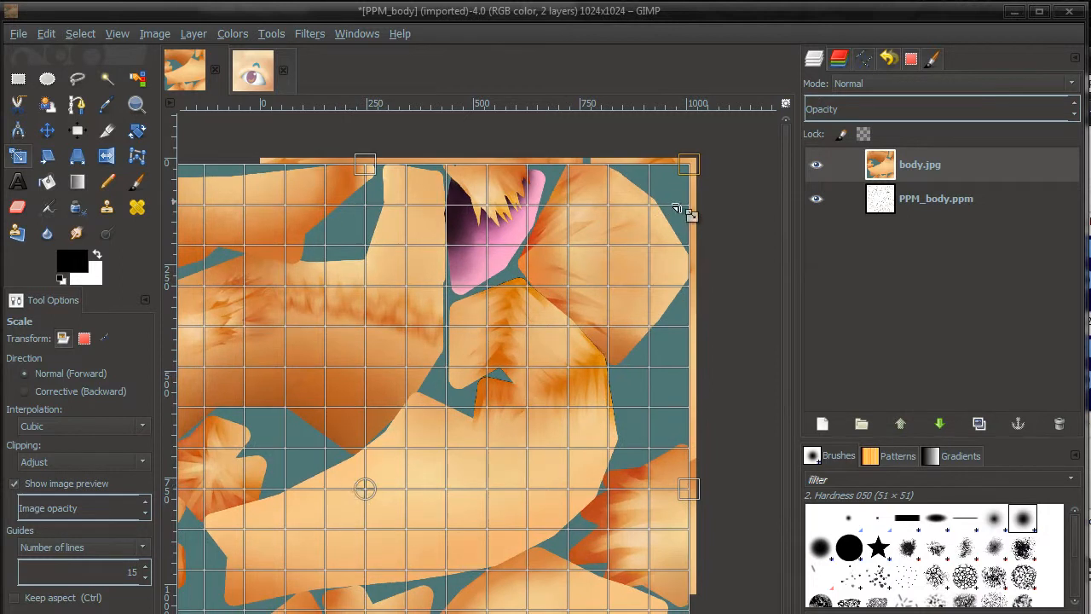
drag(676, 209, 339, 517)
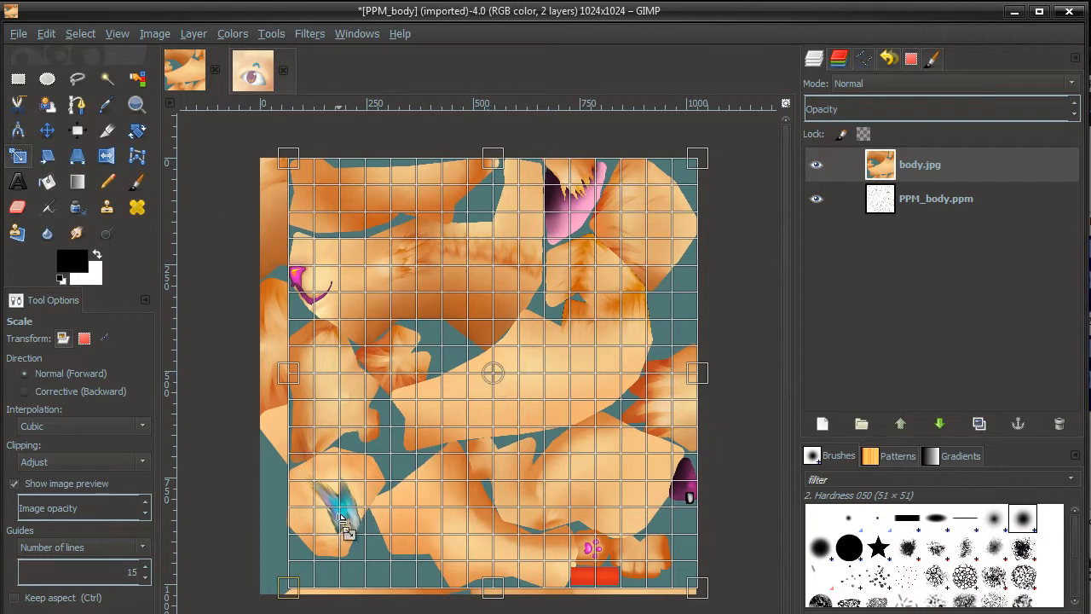
drag(288, 588, 262, 589)
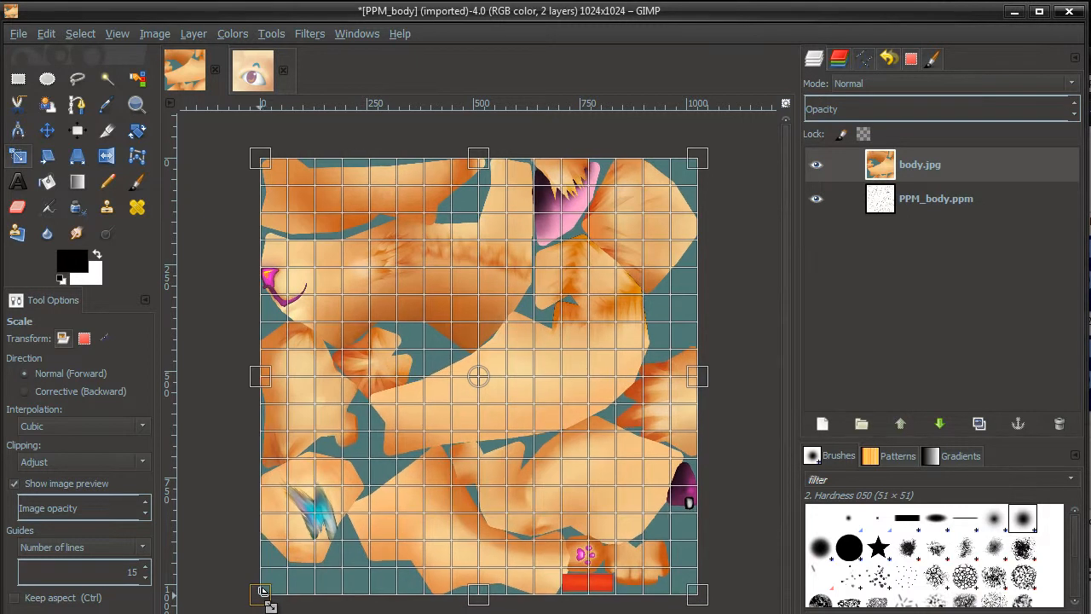
key(Return)
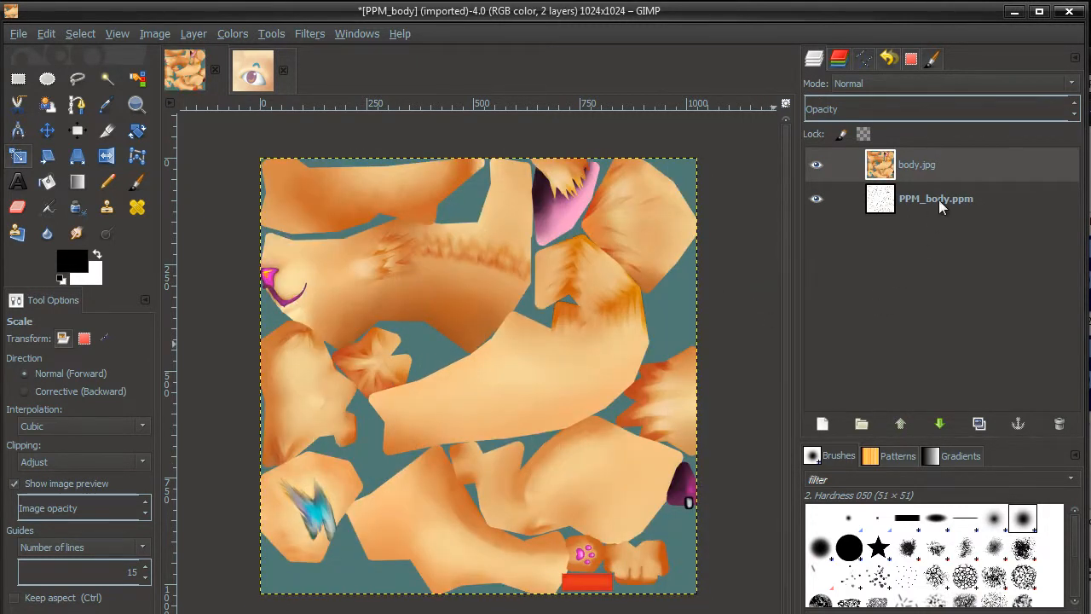
- Place the PPM_body.ppm layer above body.jpg and set its opacity to 17.2
click(934, 204)
drag(929, 208, 878, 162)
click(850, 111)
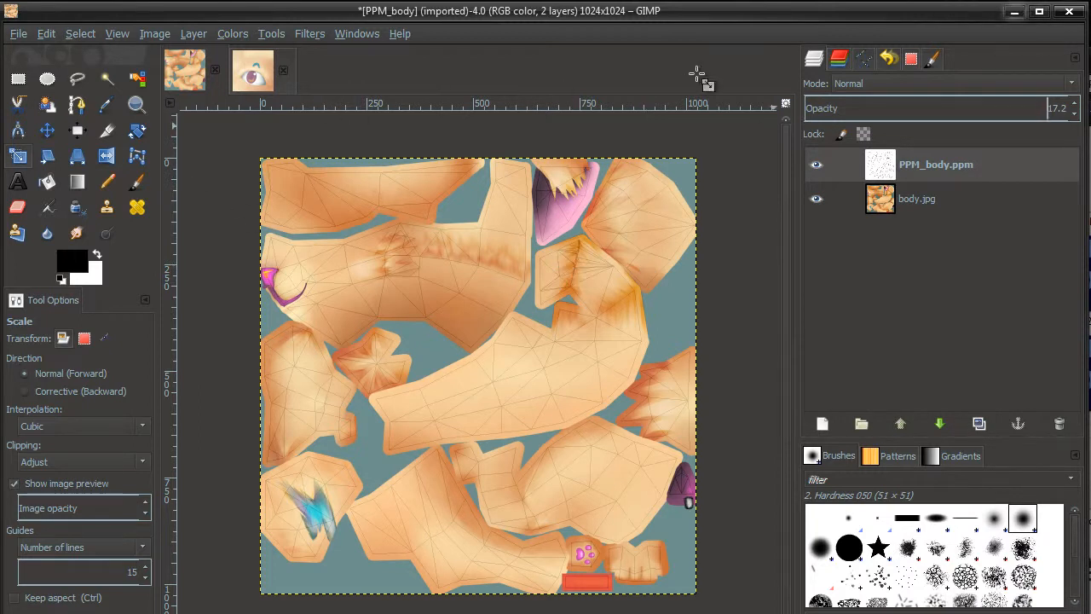
- In Anim8or's front view, draw a UVview_Pixel object with a scale of about 0.139 beside the eye mesh and move it to about (-22.35, 1.66, 0)
click(290, 612)
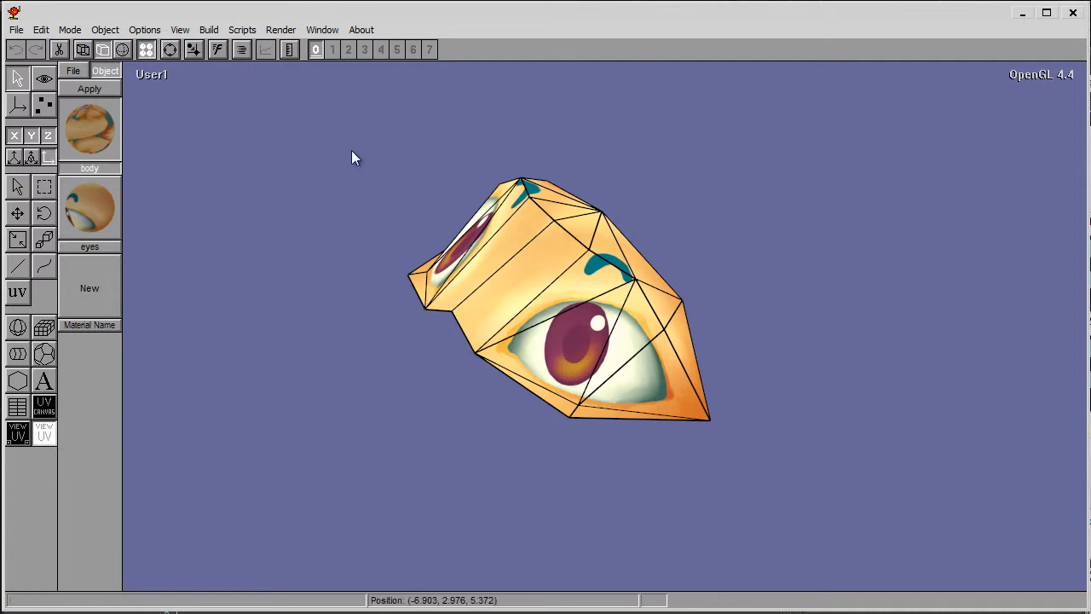
click(179, 30)
click(127, 185)
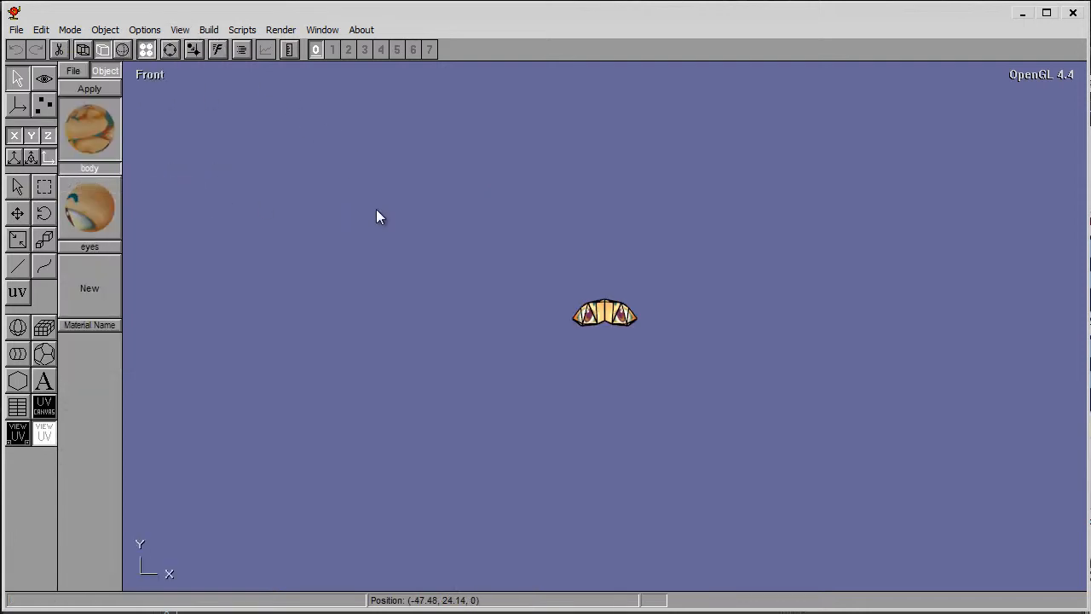
scroll(435, 230, up, 5)
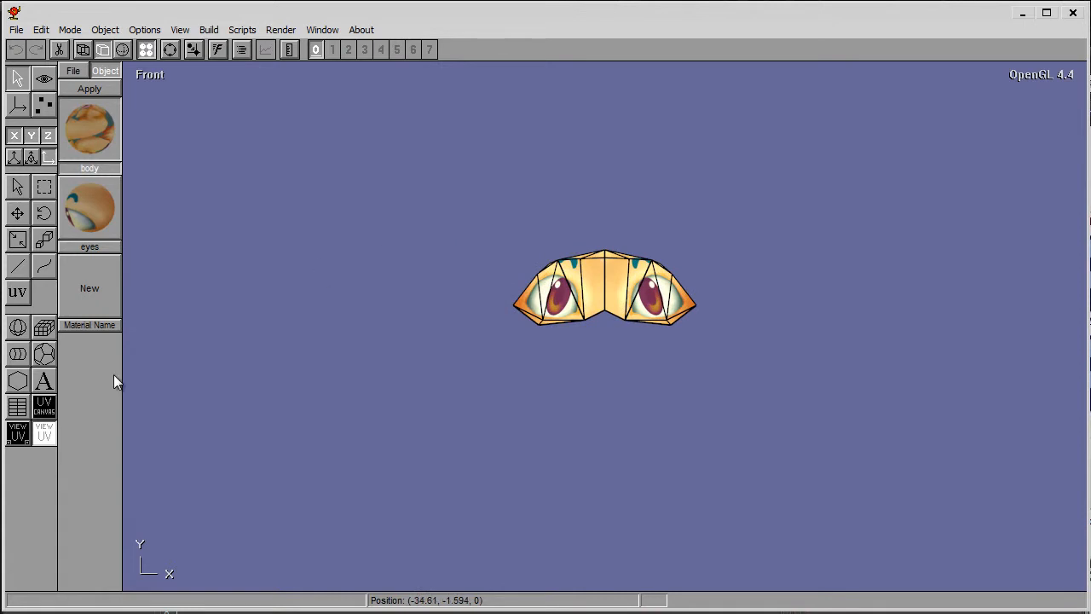
click(45, 430)
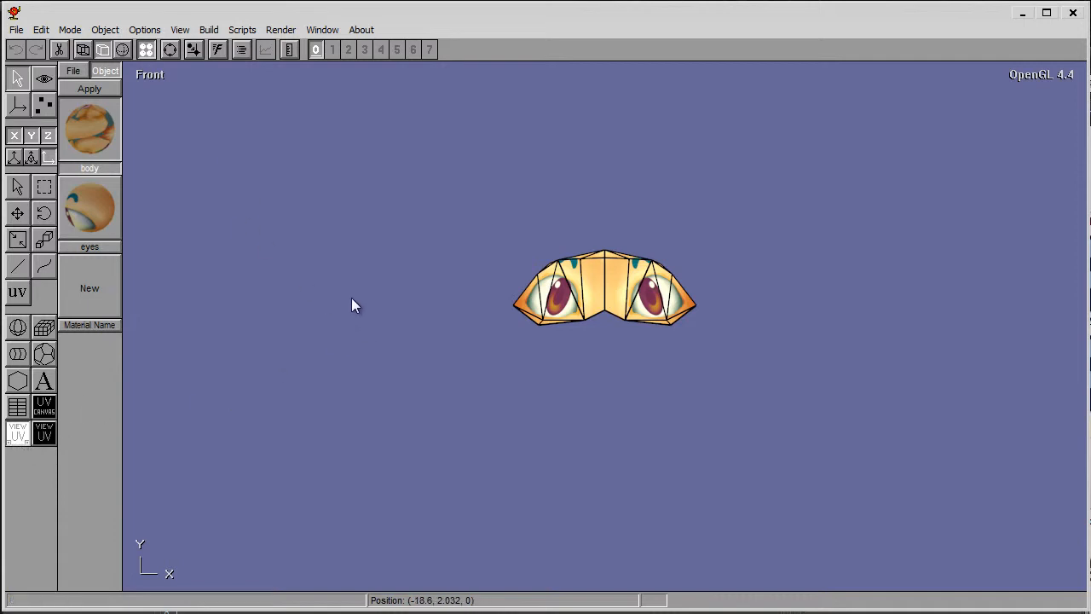
drag(255, 283, 428, 466)
click(17, 213)
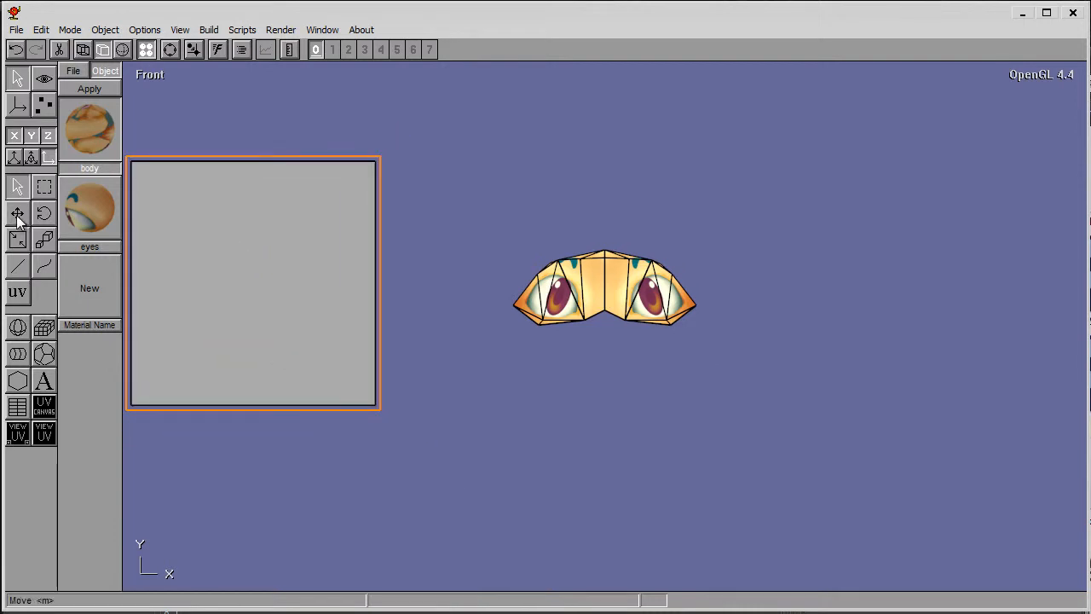
drag(181, 257, 241, 283)
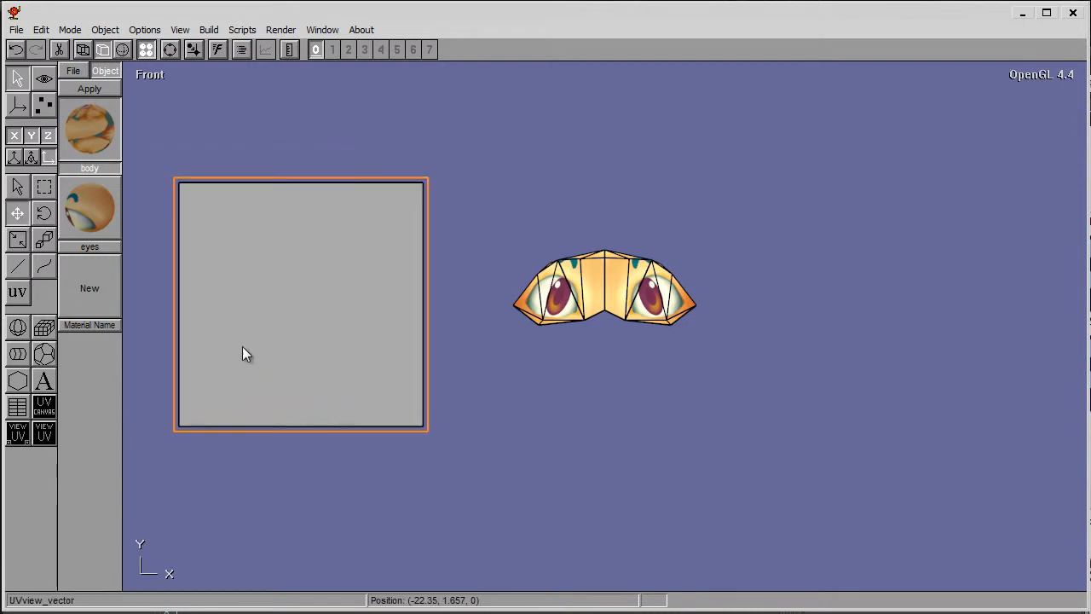
- Review the UVview_Pixel object's width, height, scale and line transparency parameters, keeping them as they are
double_click(308, 259)
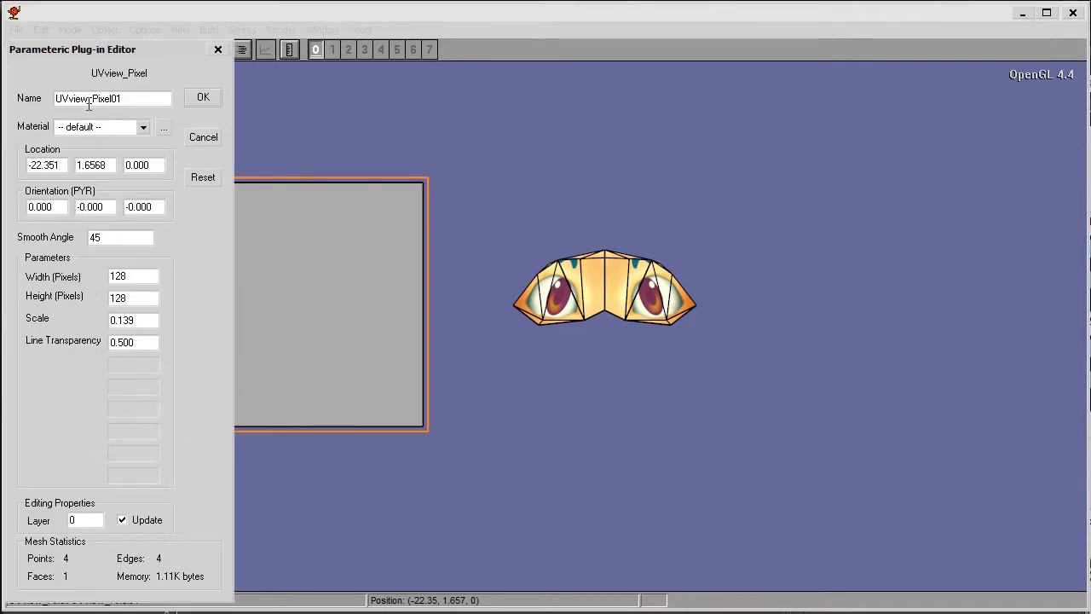
drag(94, 50, 147, 58)
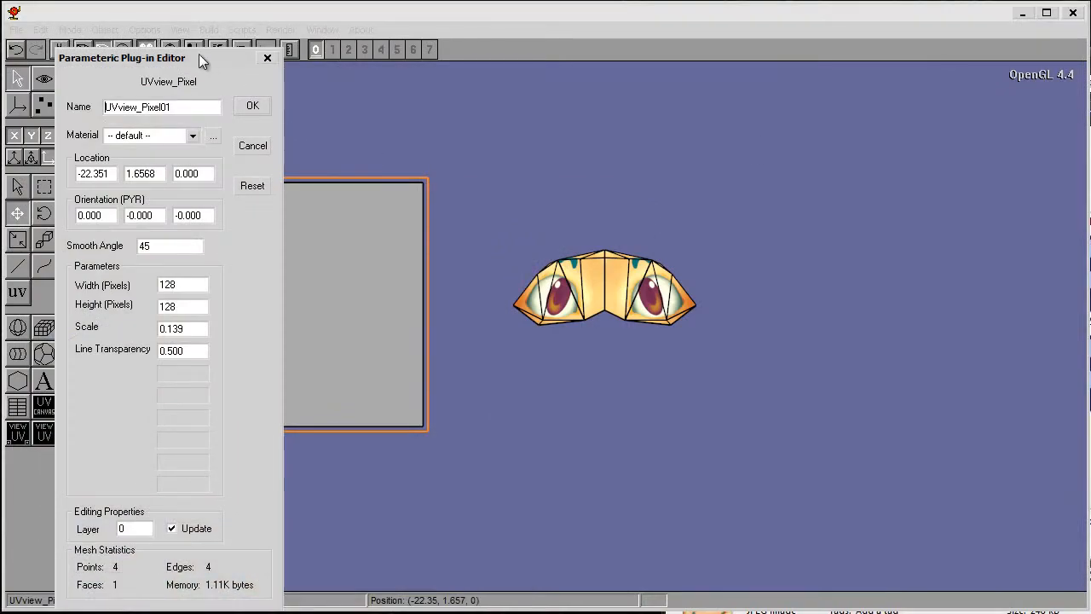
drag(199, 54, 163, 39)
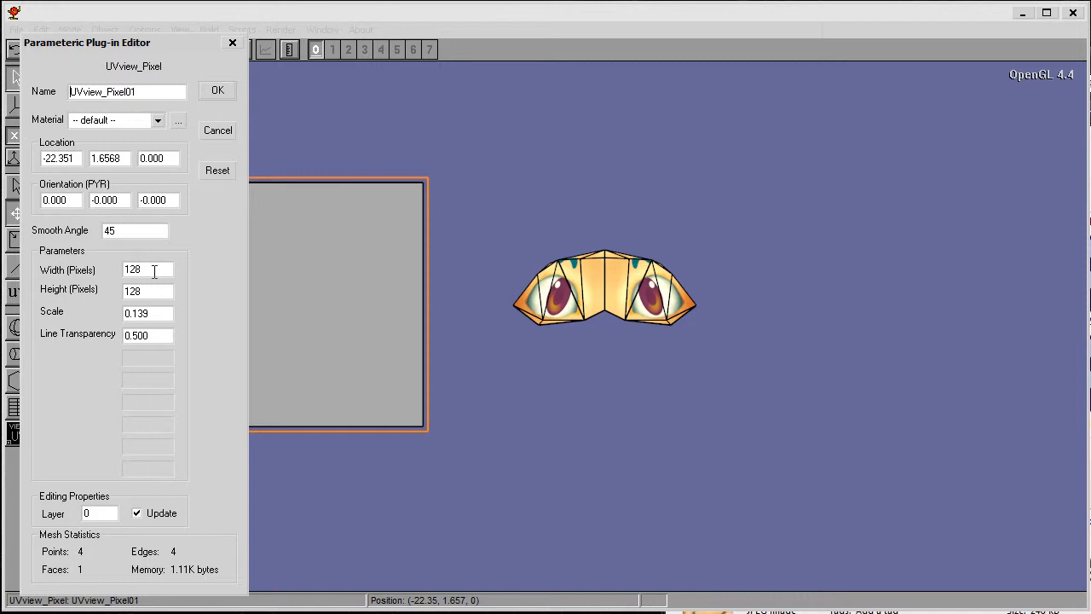
click(126, 270)
mouse_move(119, 48)
mouse_down()
mouse_move(99, 43)
mouse_move(114, 50)
mouse_up()
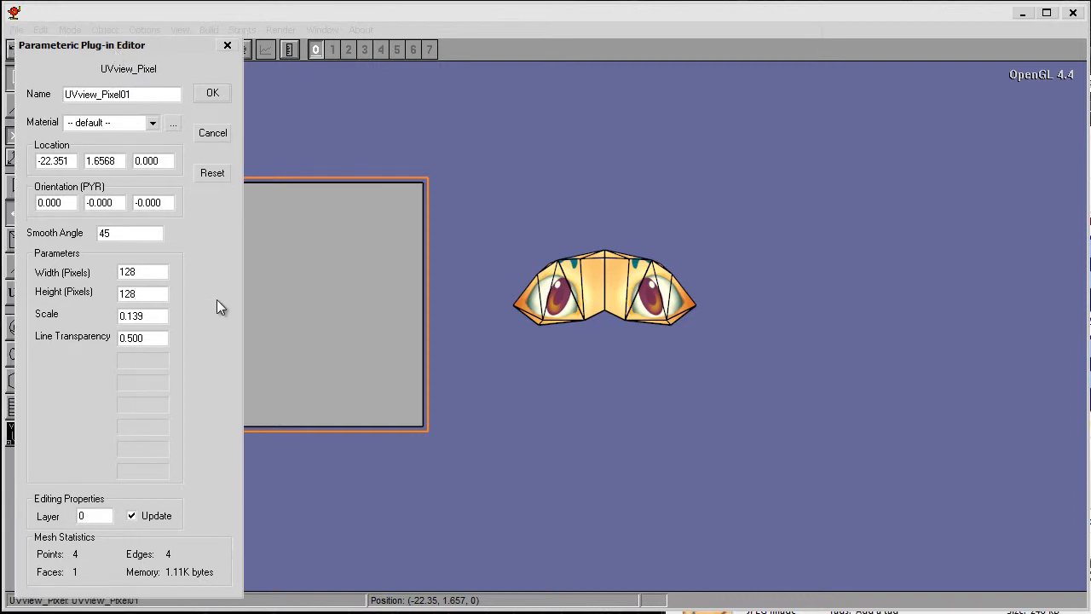
click(221, 95)
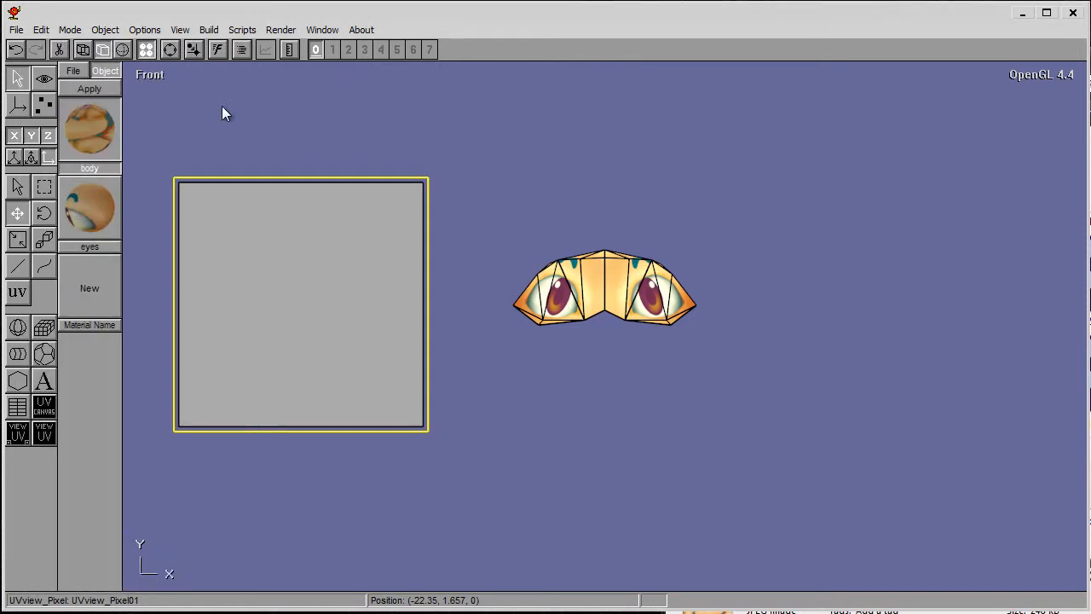
click(597, 274)
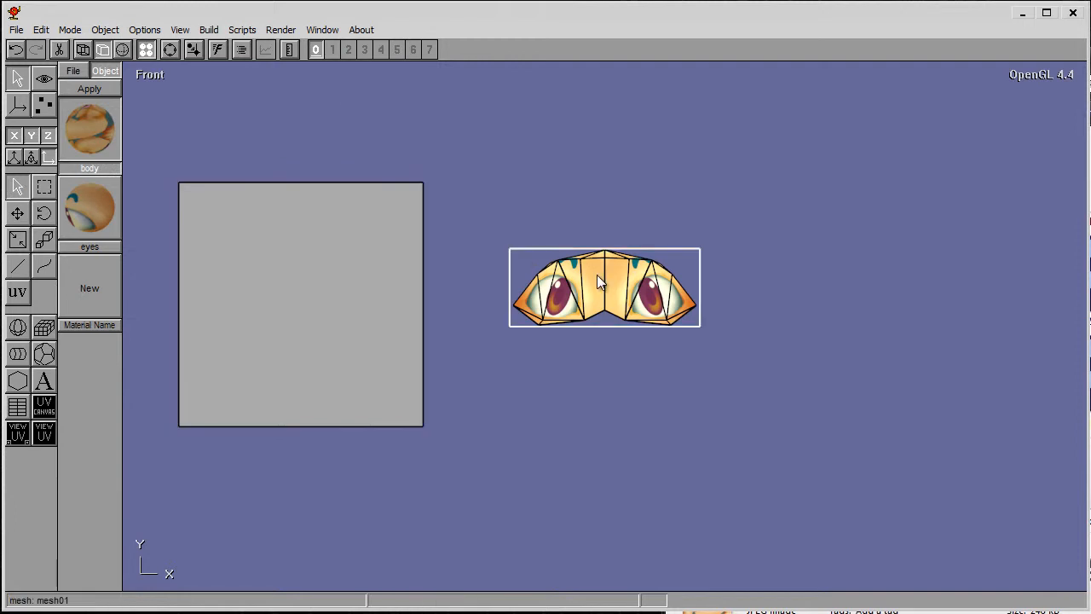
click(339, 261)
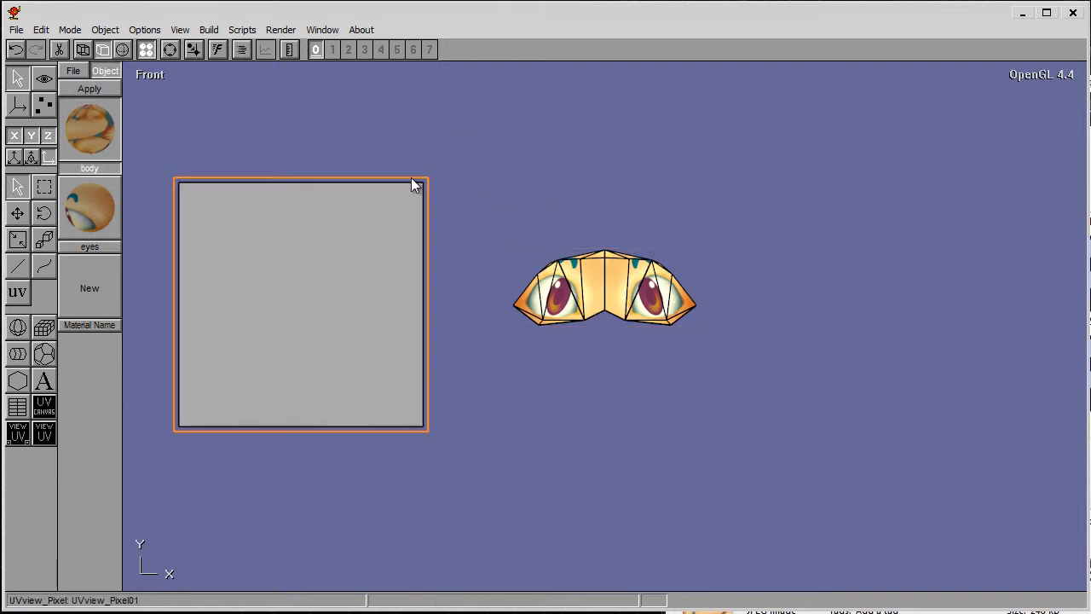
click(544, 170)
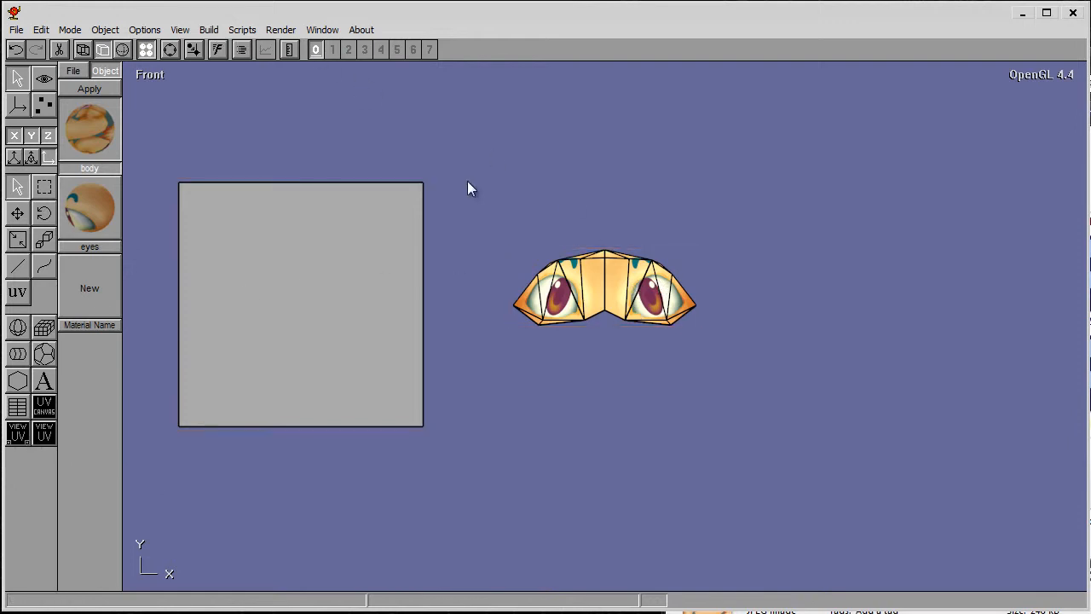
- Unhide the cat's body mesh, mark it with the UVTools - Mark Shape script, and deselect it
key(shift+h)
click(617, 211)
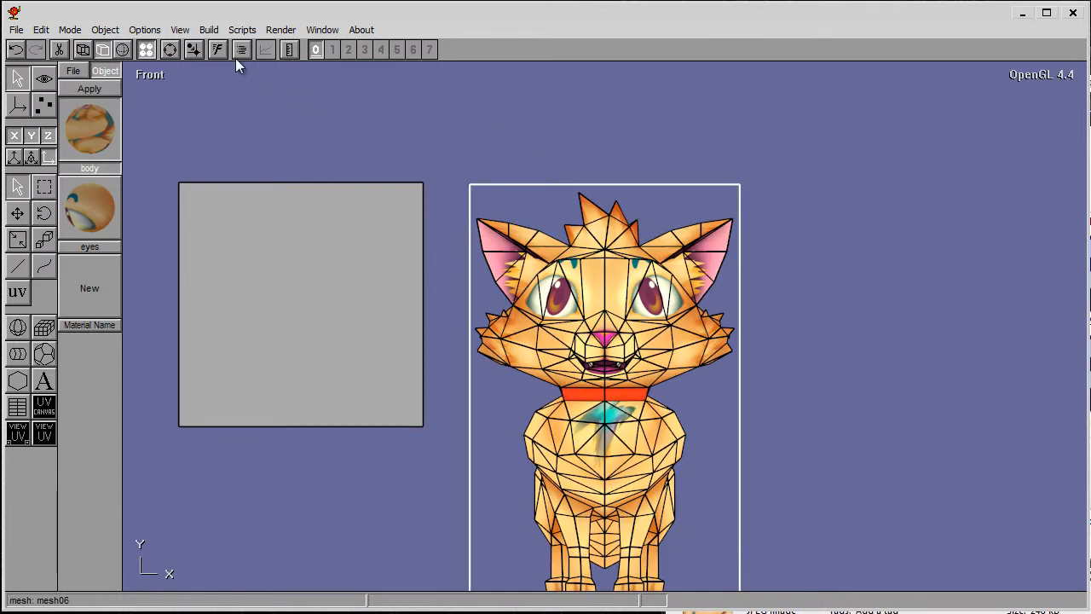
click(236, 31)
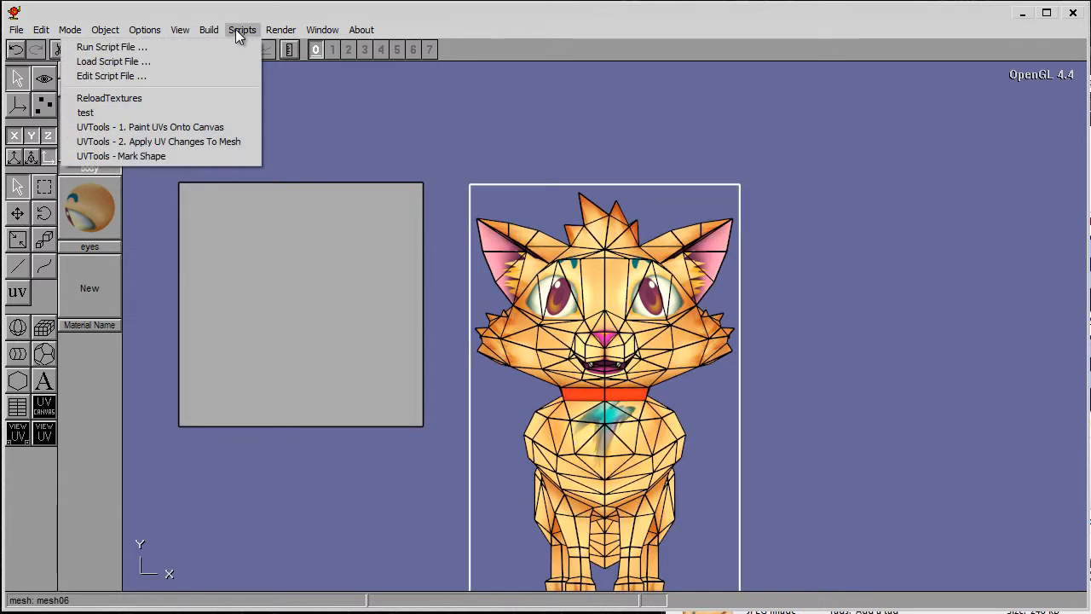
click(196, 156)
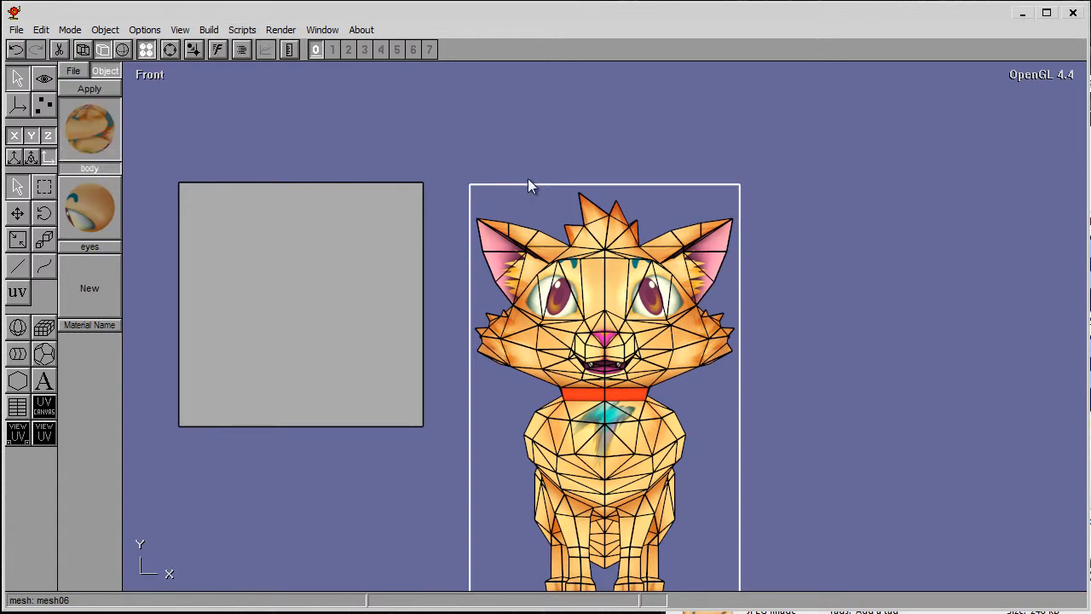
click(522, 128)
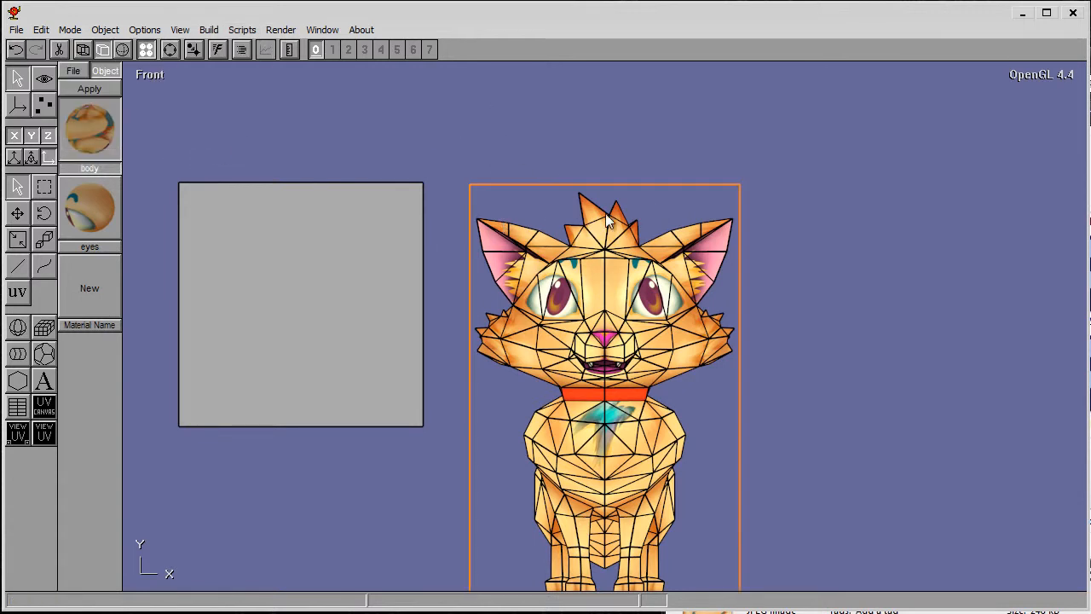
- Generate the body's UV layout on the UVview_Pixel object by accepting its existing parameters, and bring up the Anim8or debug output window
double_click(350, 224)
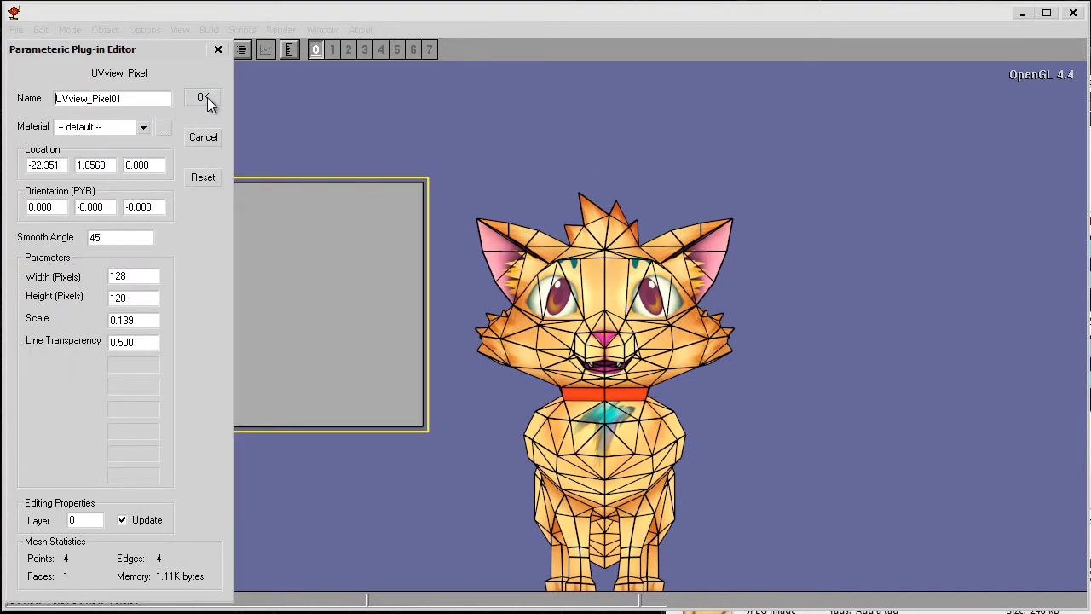
click(208, 99)
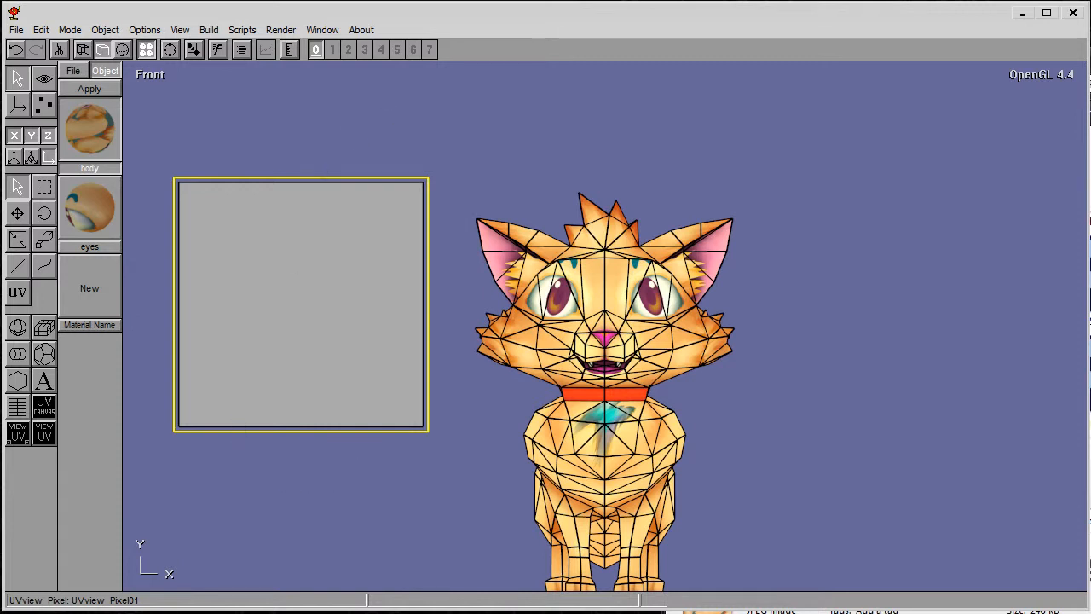
key(super)
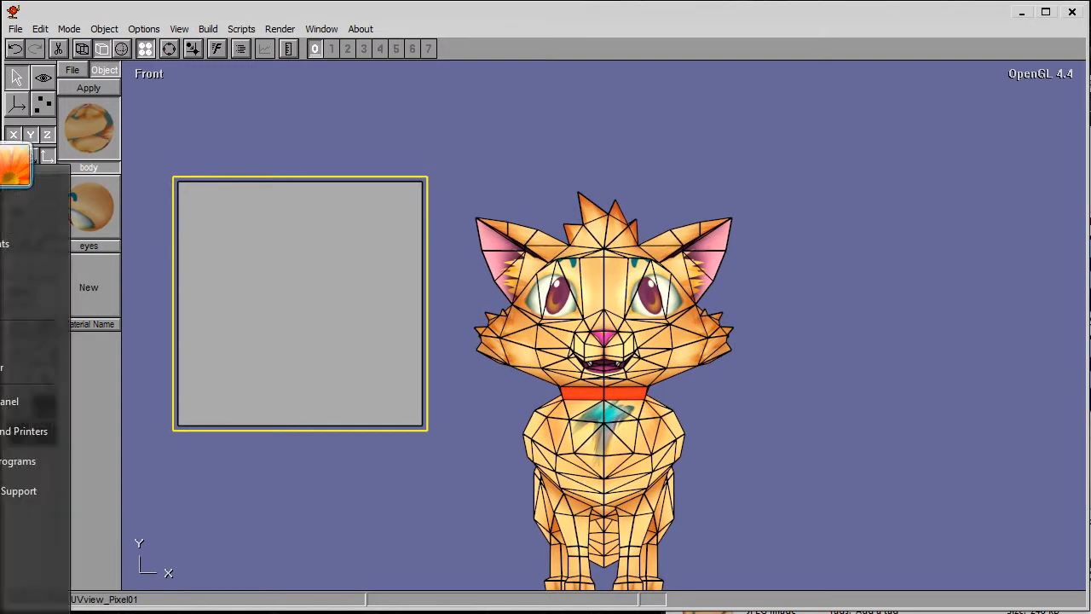
click(86, 584)
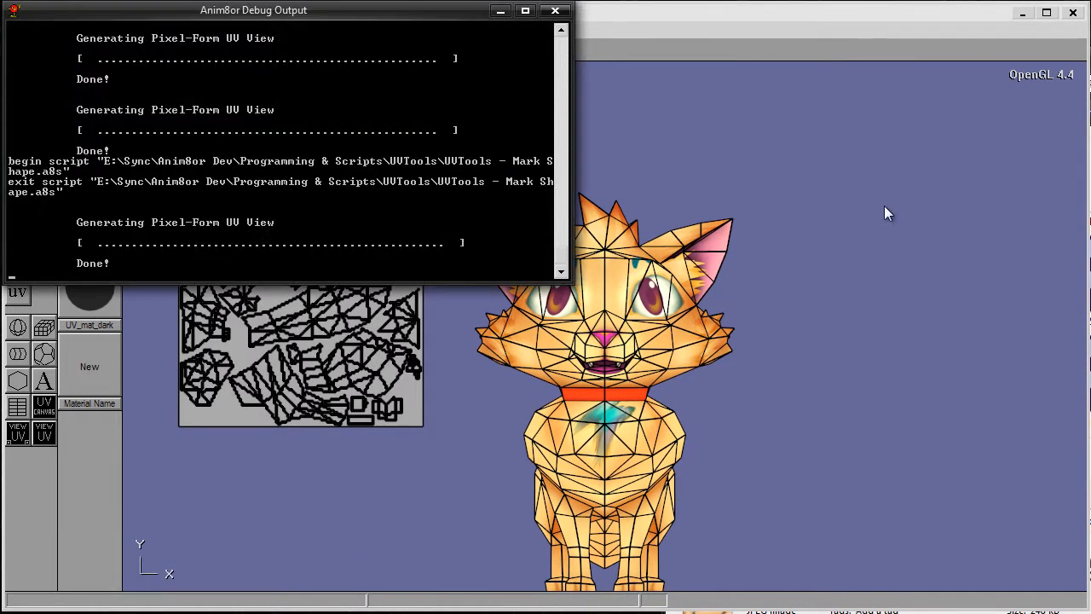
- Narrow the Anim8or window and place the debug output window beside it
drag(1087, 281, 453, 276)
click(511, 10)
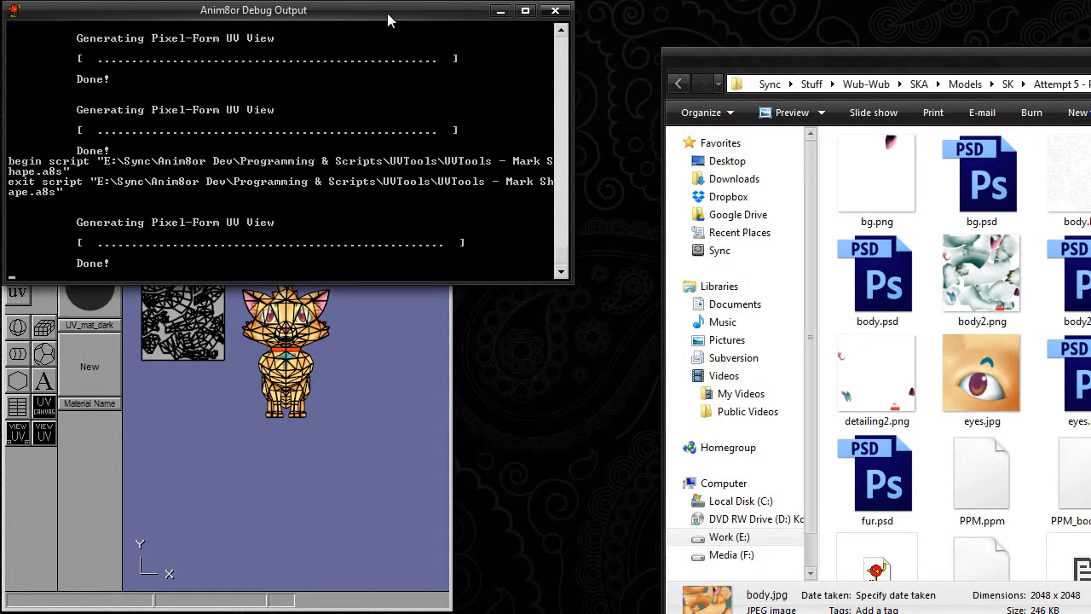
drag(387, 13, 793, 96)
click(318, 157)
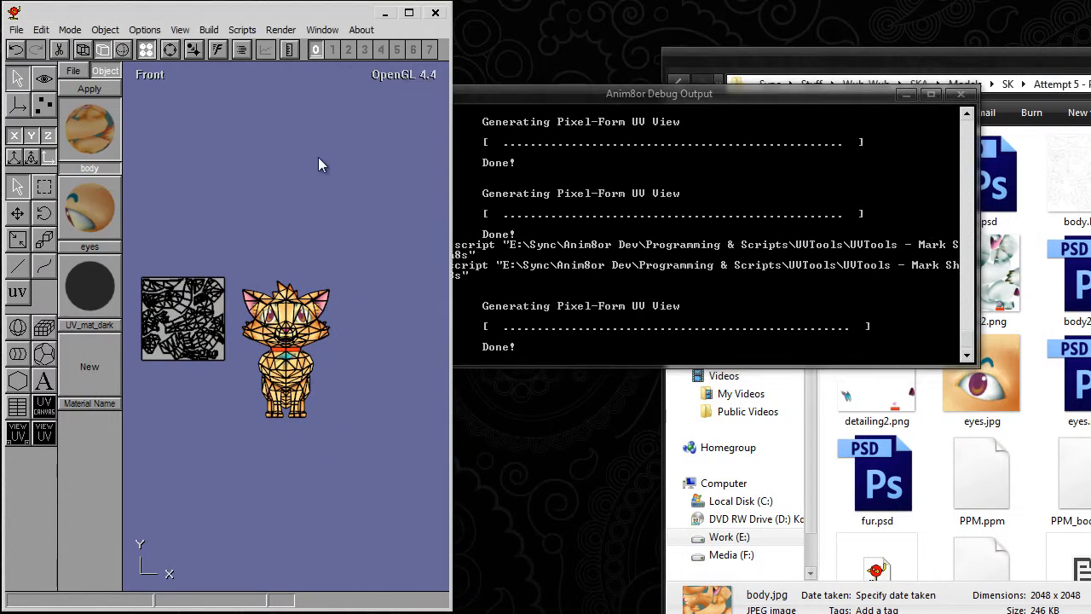
- Examine the pixel-drawn UV layout of the cat's body up close
click(237, 295)
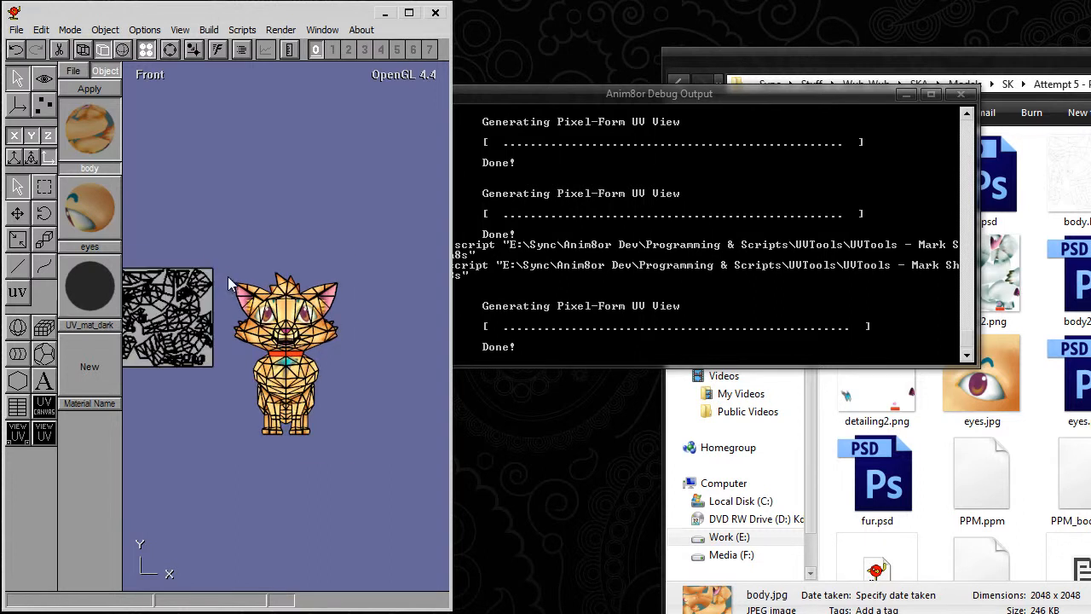
scroll(237, 295, up, 3)
key(Left)
key(Left)
key(Left)
key(Left)
key(Left)
key(Left)
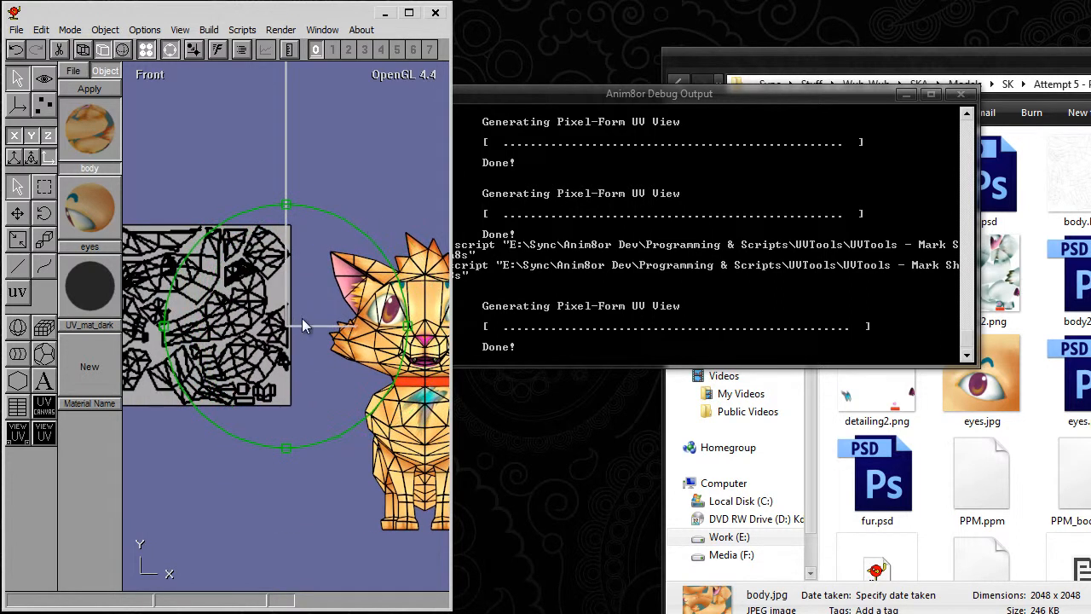
scroll(230, 266, up, 5)
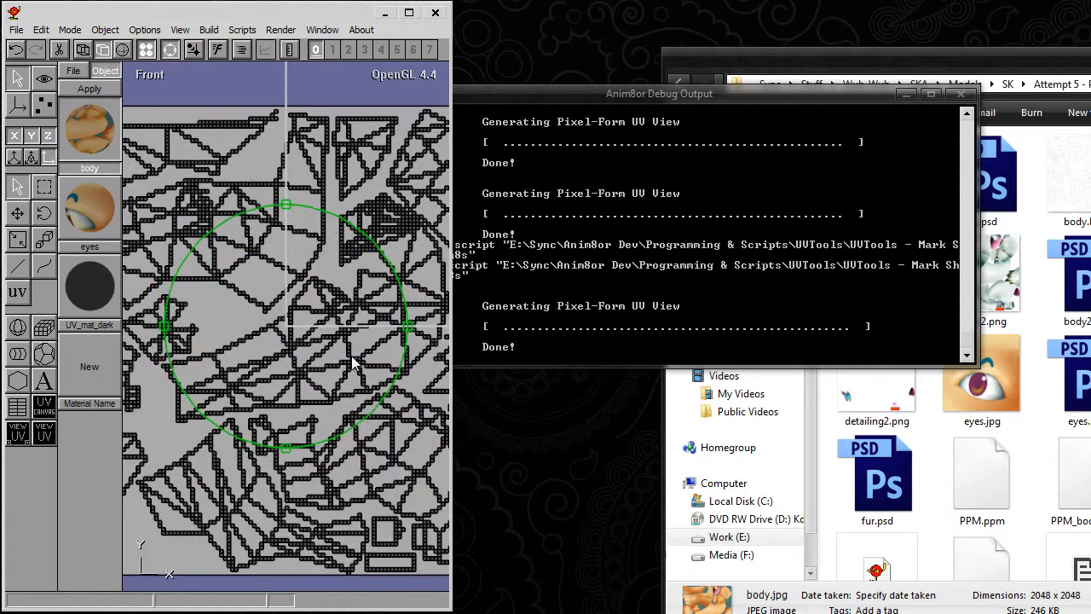
scroll(345, 346, down, 4)
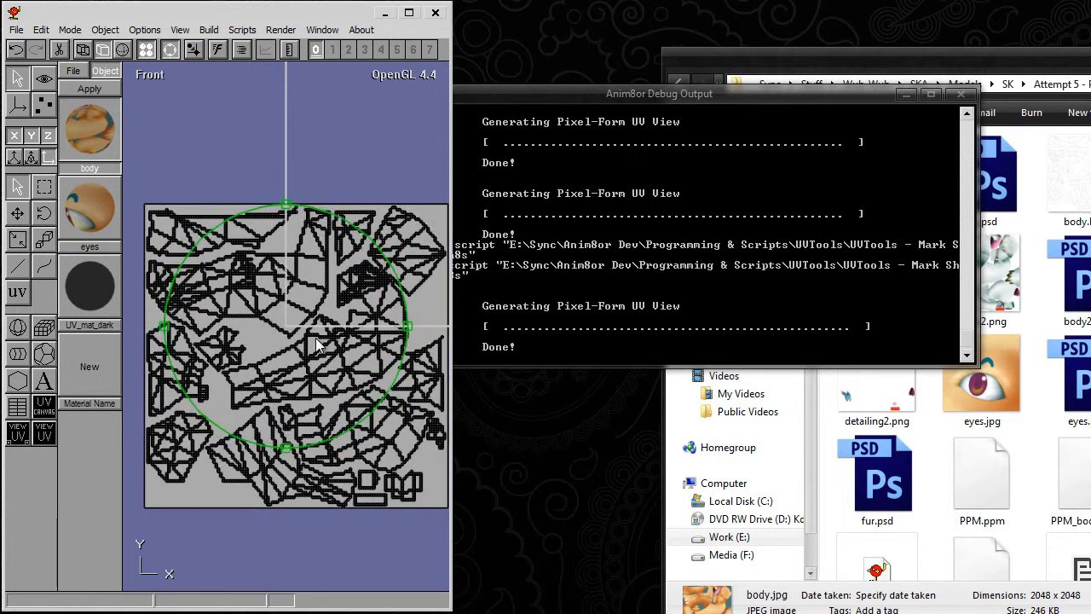
click(316, 344)
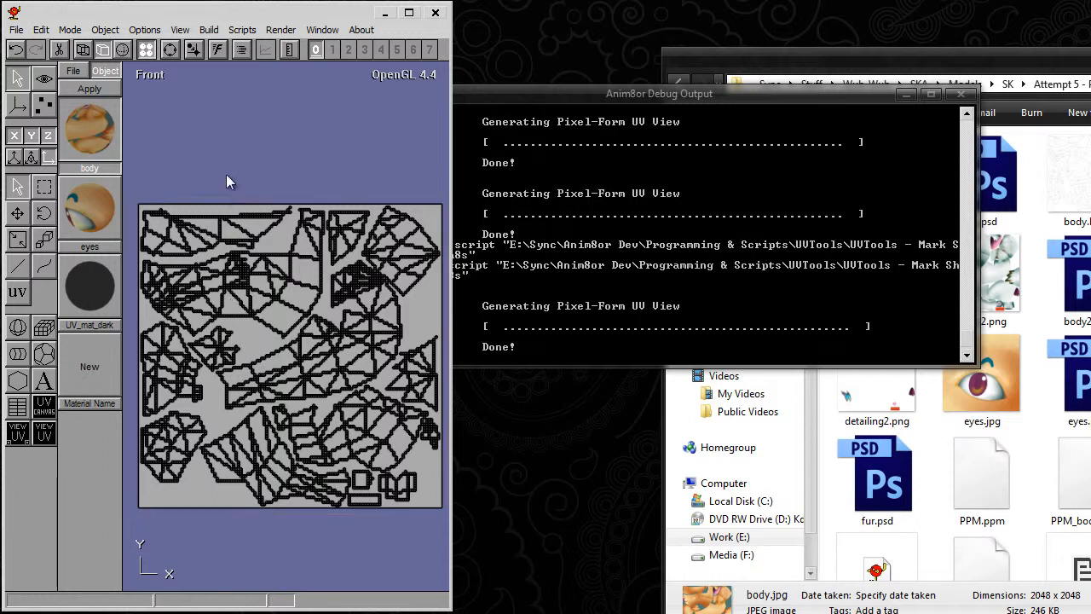
- Set the UVview_Pixel object's width to 512 pixels and bring the debug output window to the front beside its parameters
double_click(179, 281)
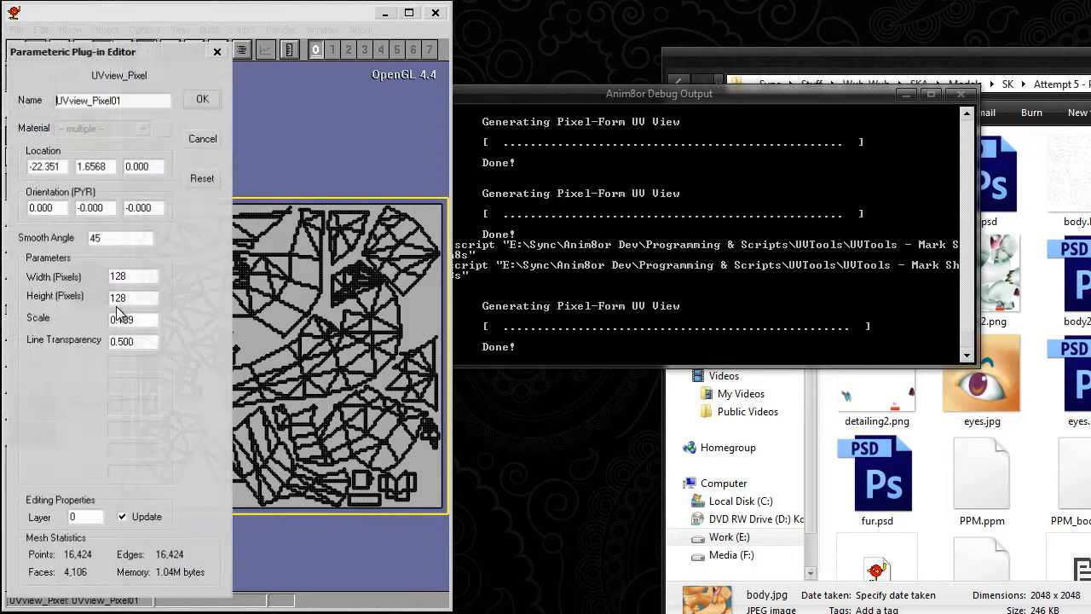
text(512)
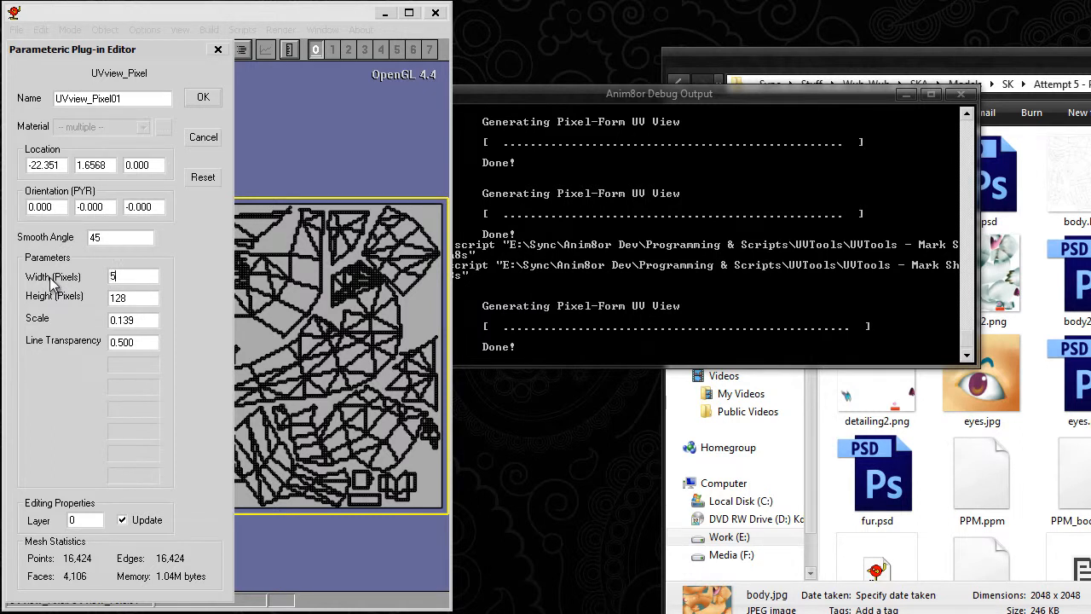
click(111, 298)
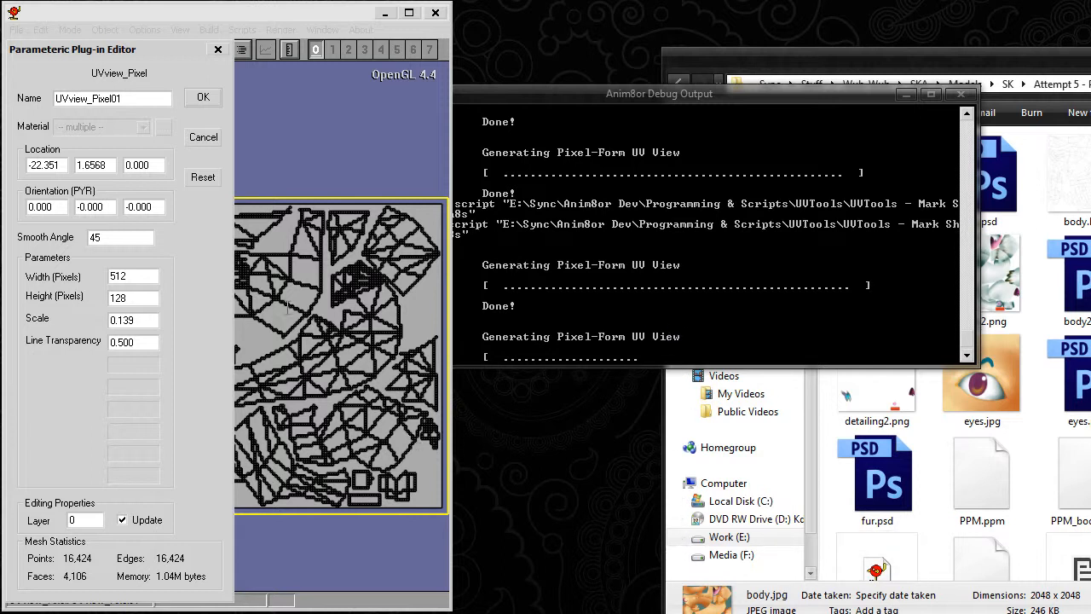
click(609, 362)
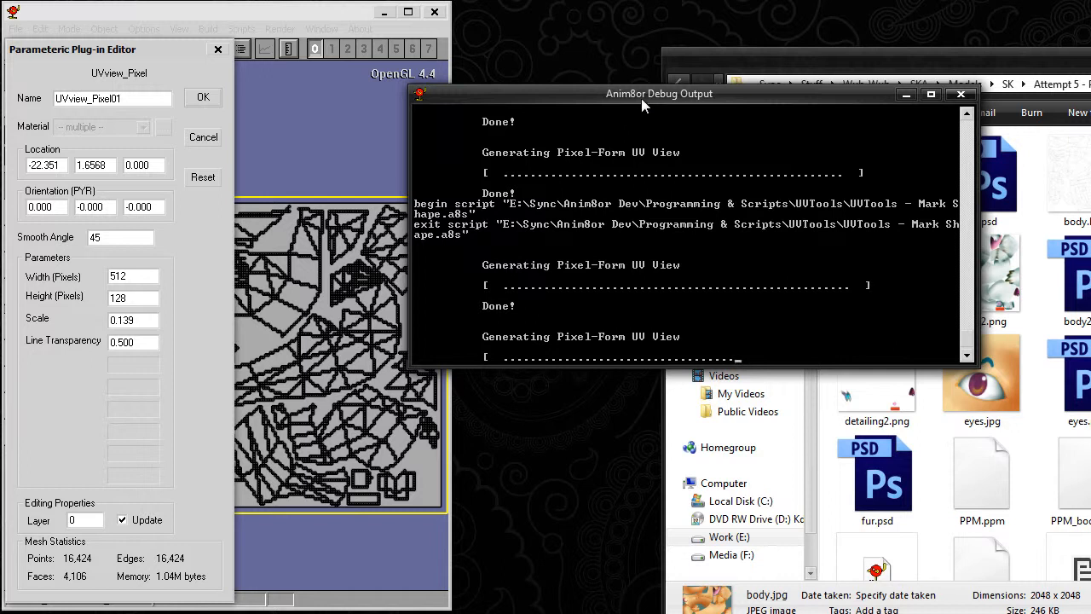
drag(642, 97, 626, 76)
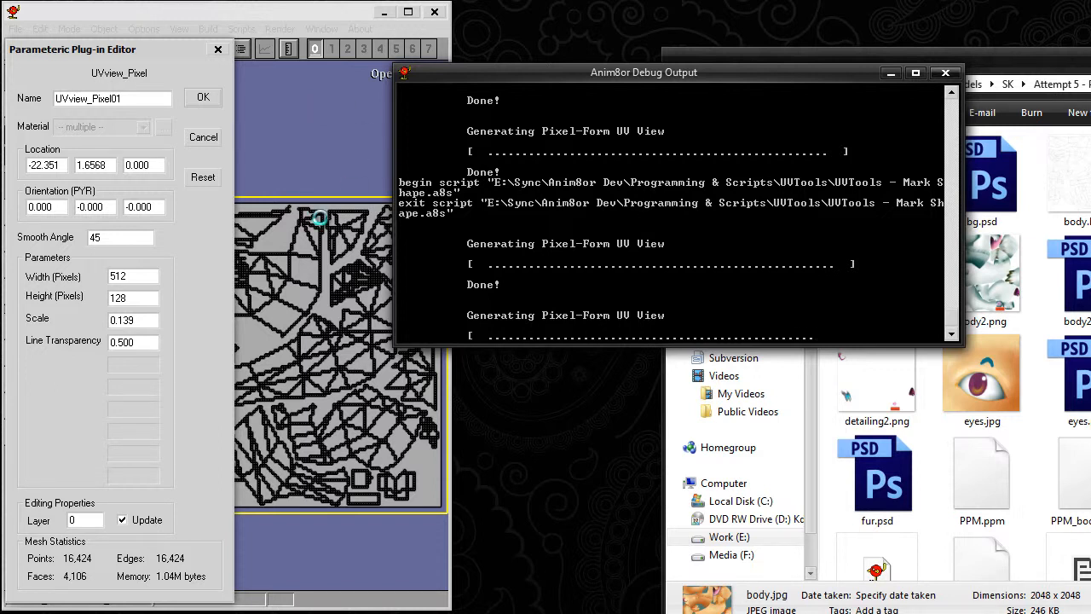
- Switch to Calculator, place it over the debug output window, and compute 512 × 128
key(XF86Calculator)
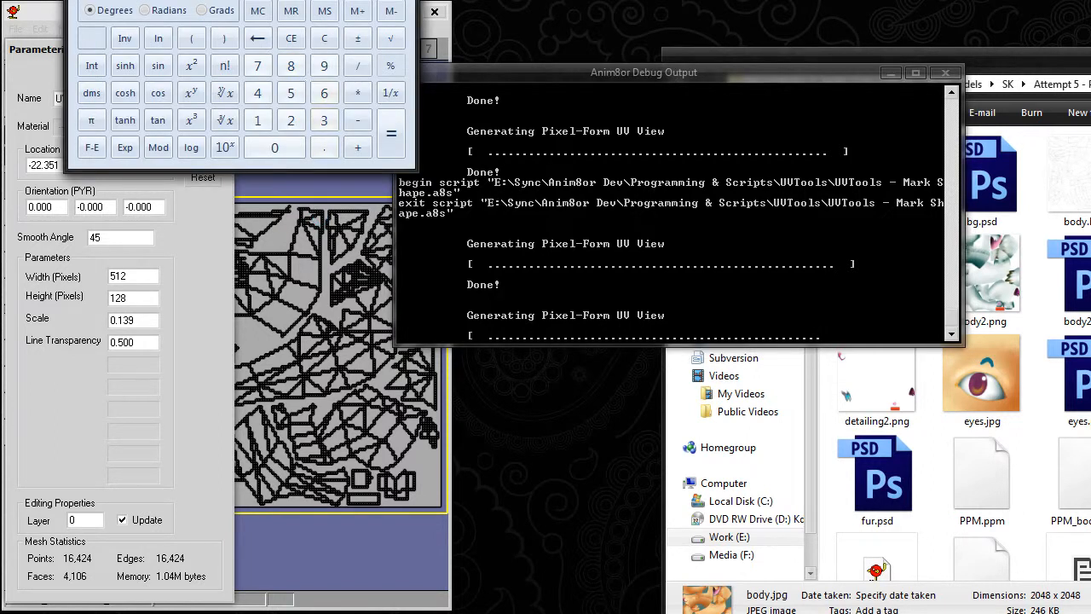
drag(281, 0, 679, 172)
click(687, 325)
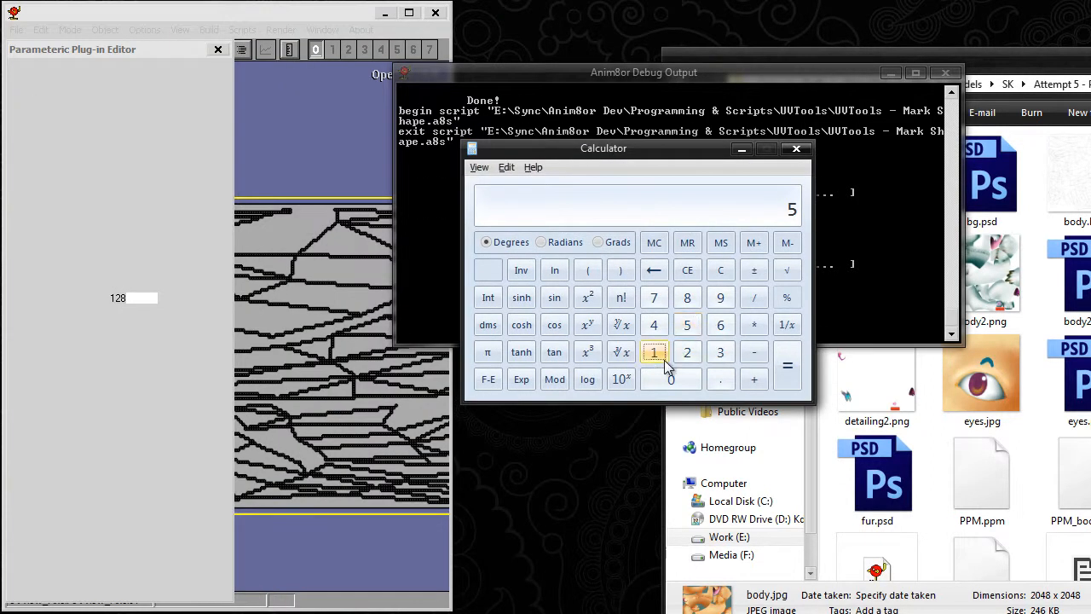
click(654, 352)
click(687, 352)
click(753, 325)
click(654, 352)
click(687, 352)
click(687, 297)
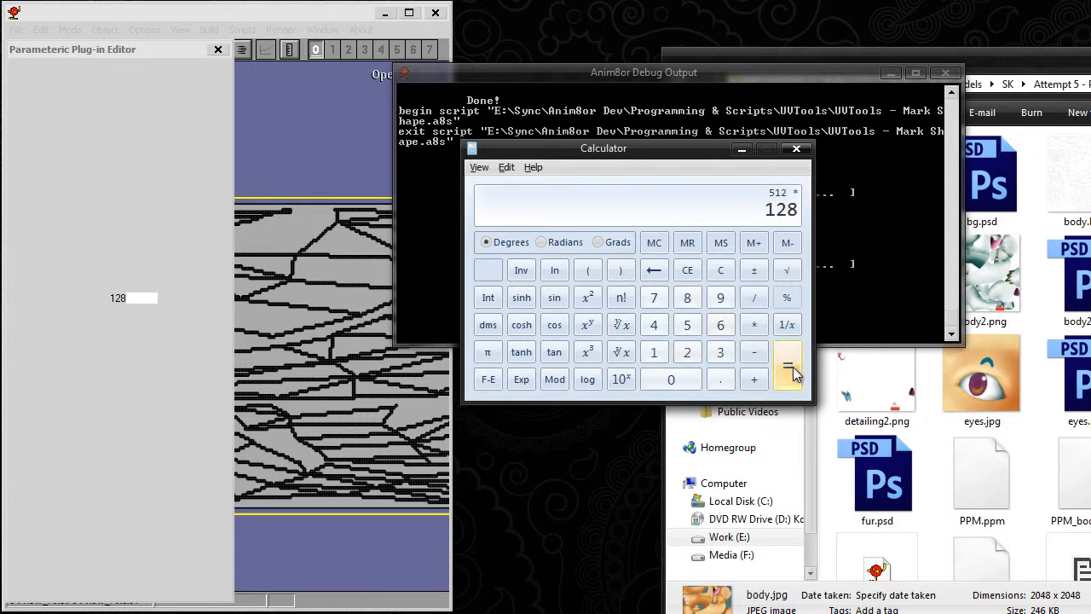
click(786, 365)
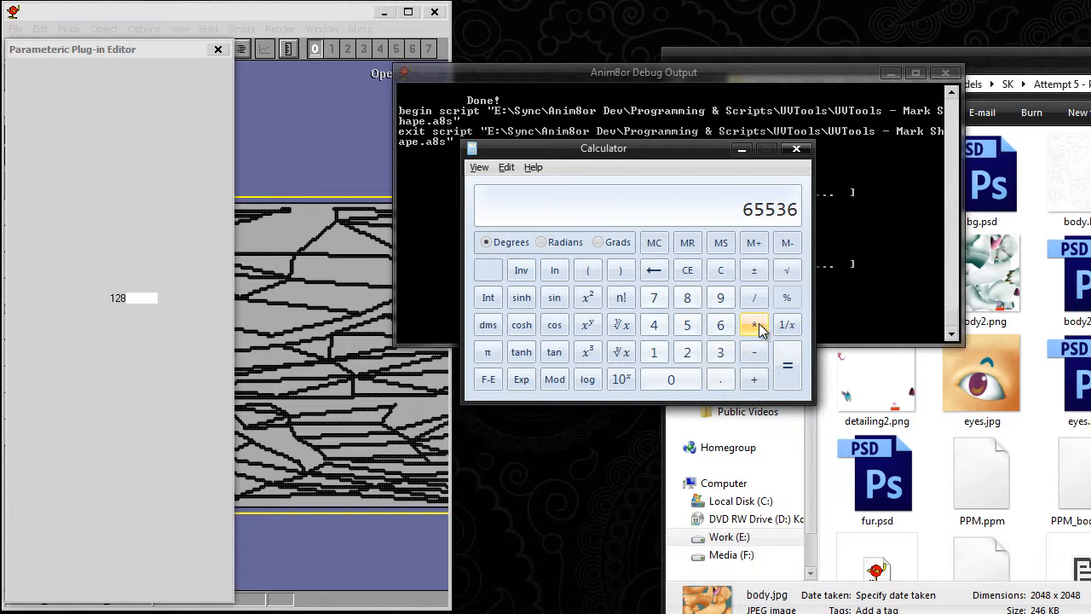
- Multiply the calculated pixel count by 2 and divide the result by 2 again
click(755, 327)
click(692, 356)
click(785, 366)
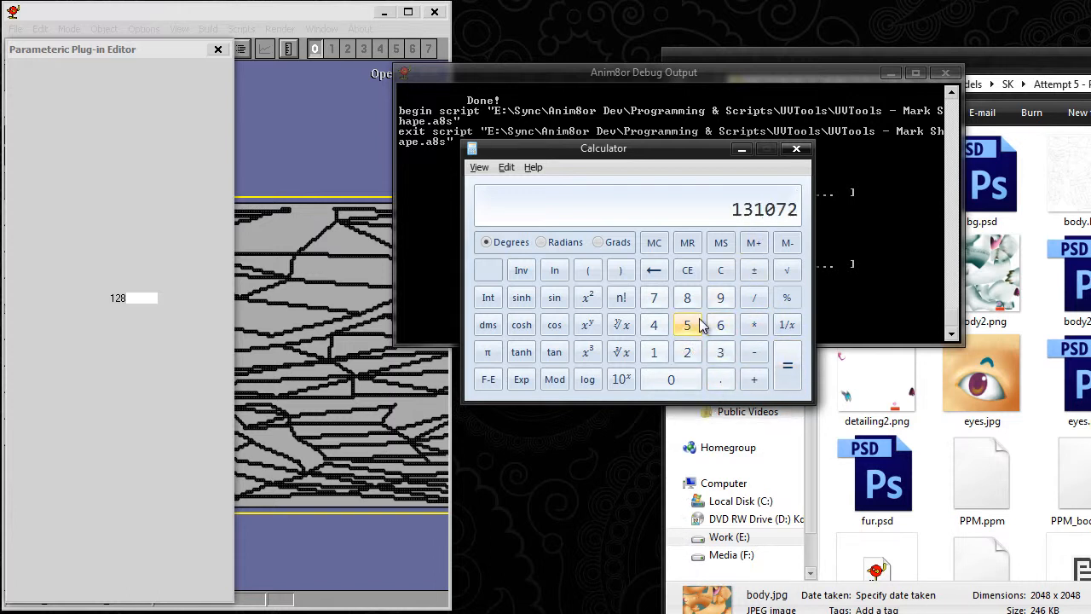
click(756, 309)
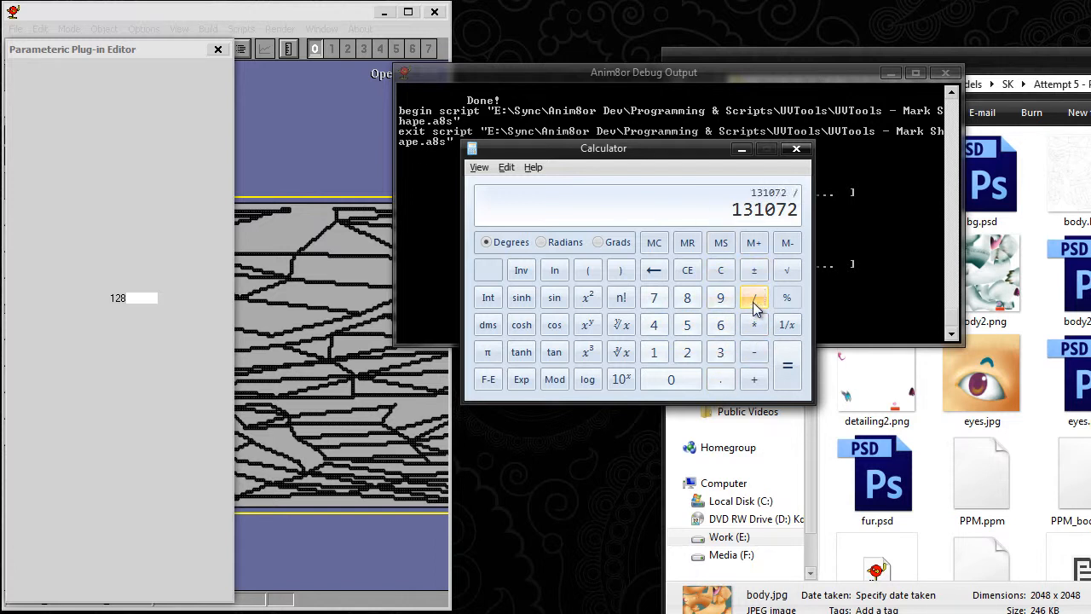
click(687, 352)
click(787, 368)
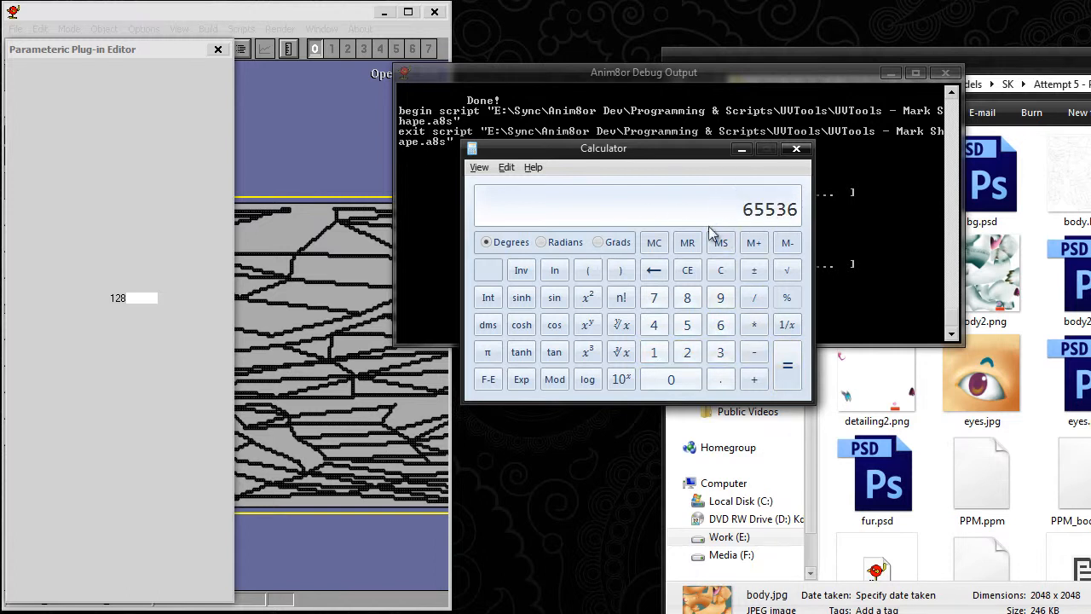
- Place the calculator just below the debug output window, keeping the generation progress in view
drag(620, 150, 767, 379)
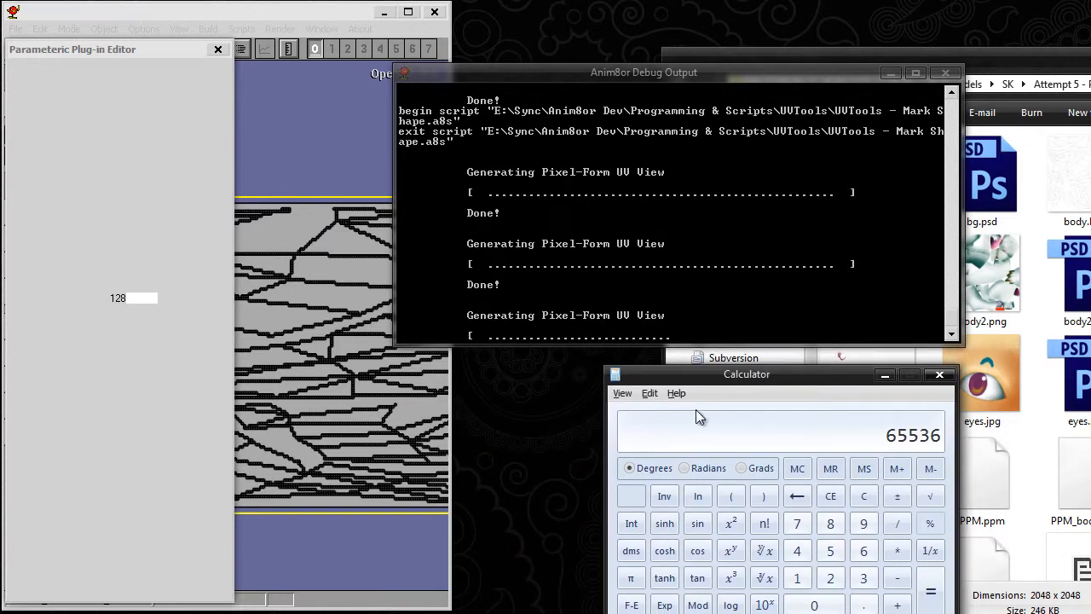
click(479, 70)
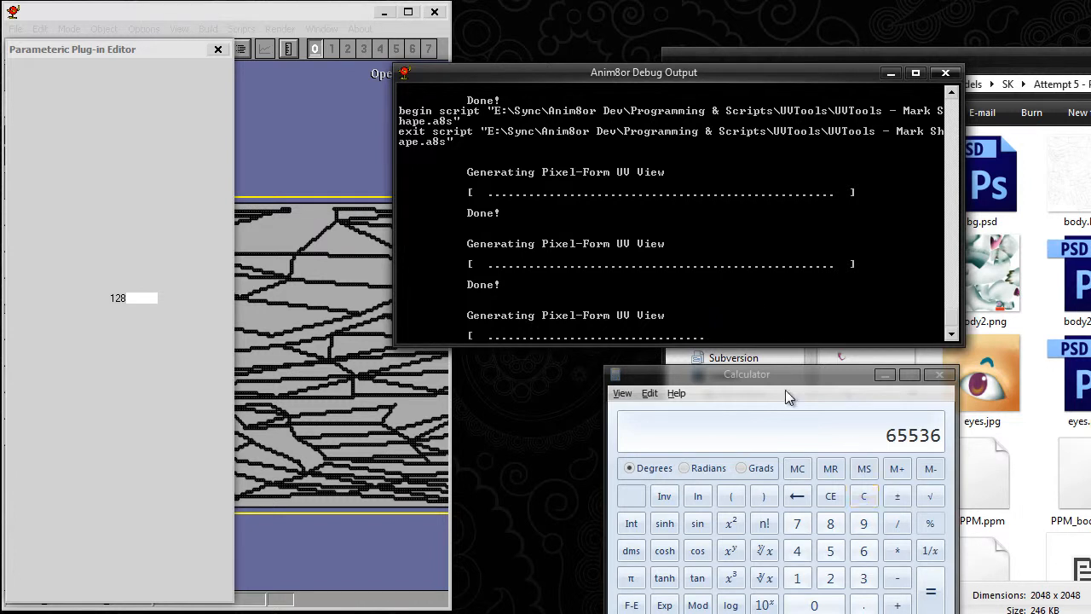
drag(780, 379, 751, 369)
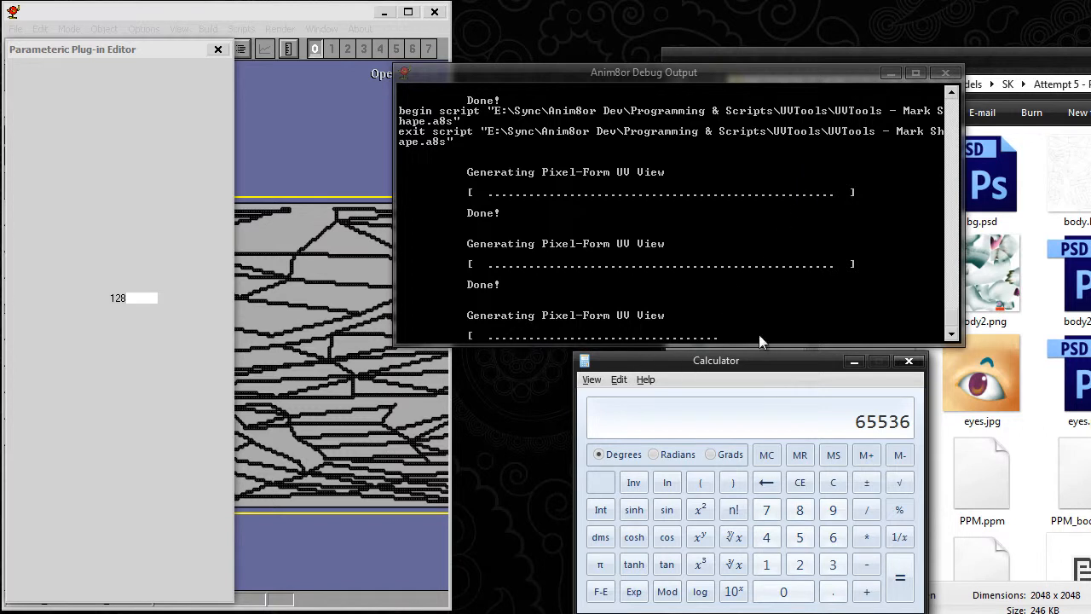
drag(766, 368, 724, 368)
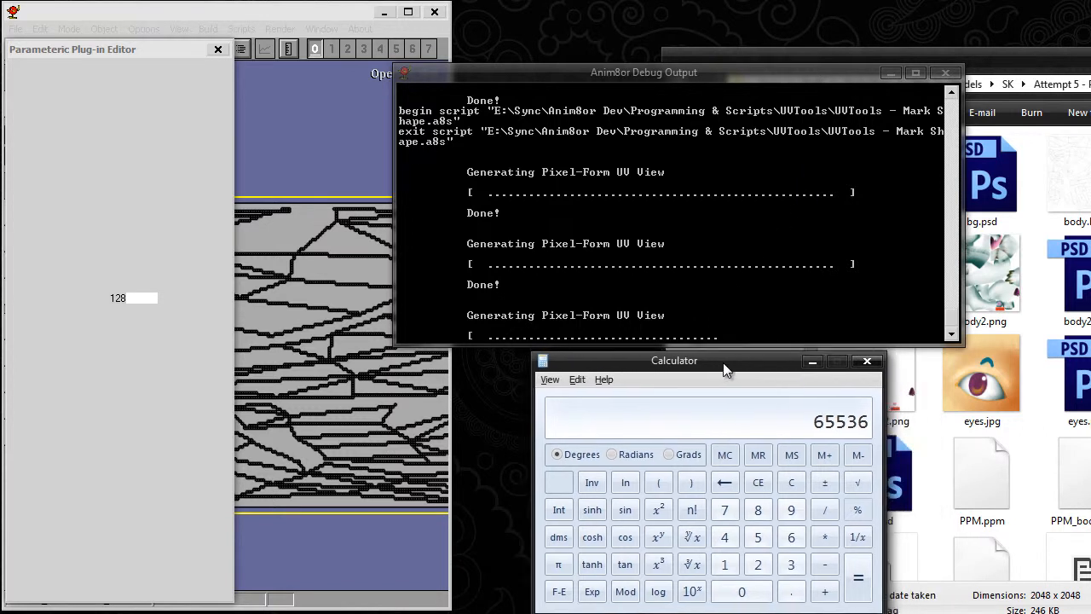
- Clear the calculator and compute 512 × 512, multiplied by 2
click(794, 485)
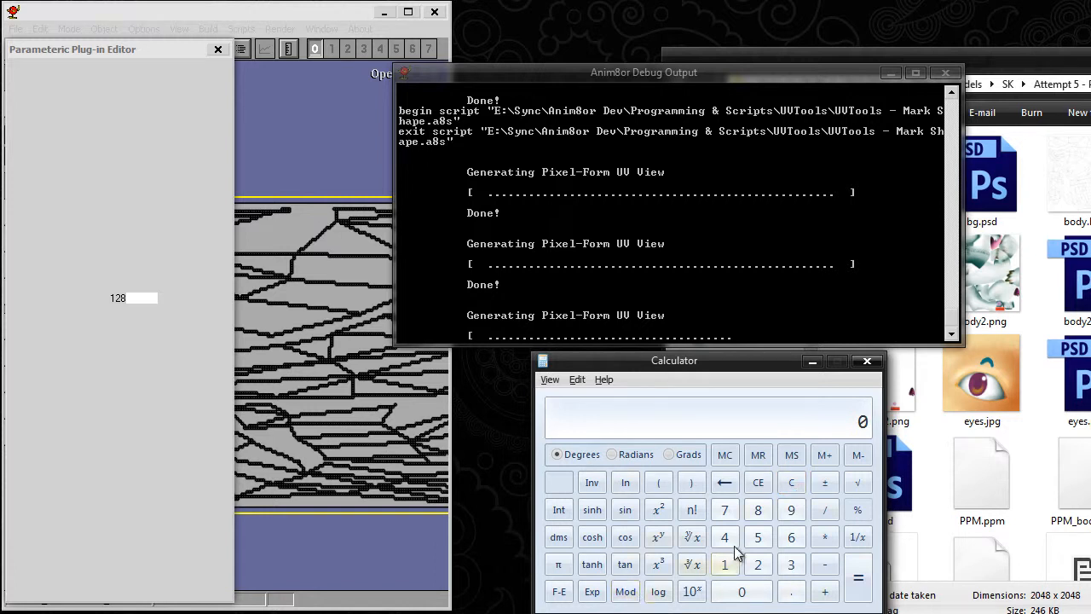
text(512)
click(825, 537)
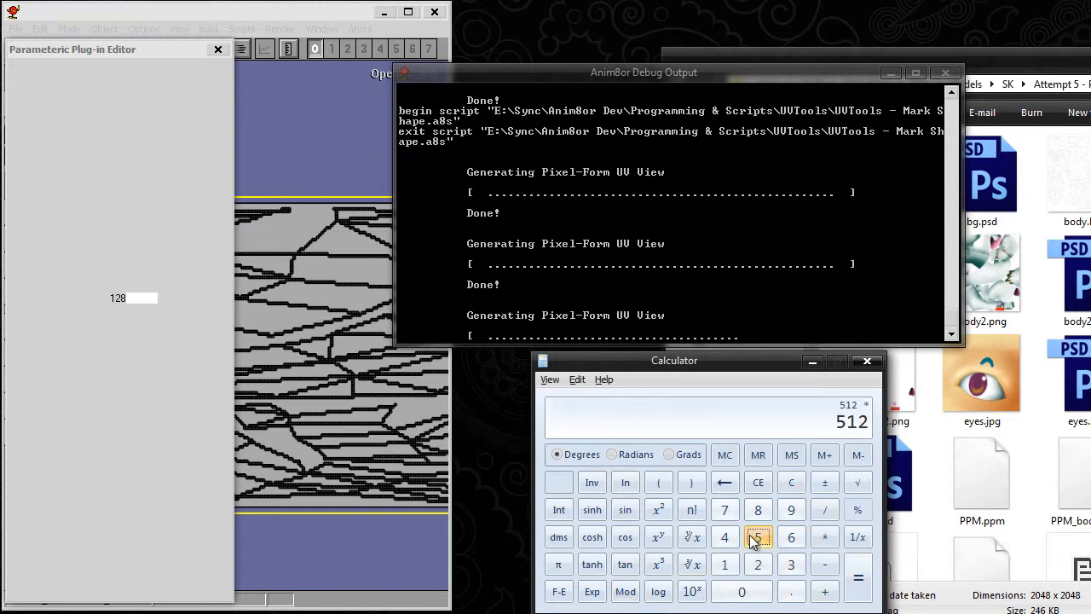
text(512)
click(858, 582)
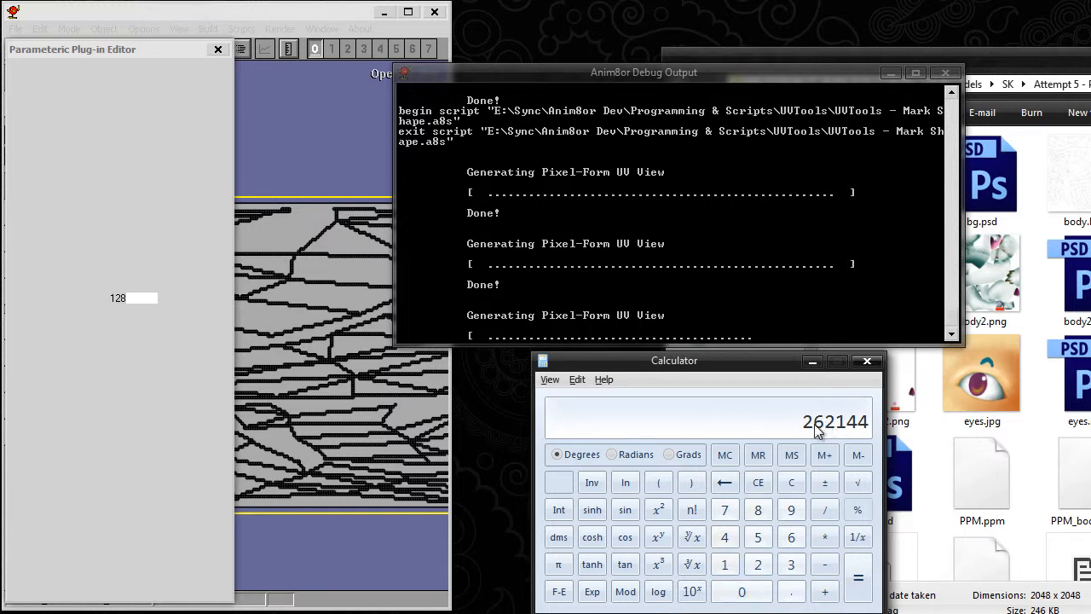
click(825, 537)
click(758, 565)
click(857, 577)
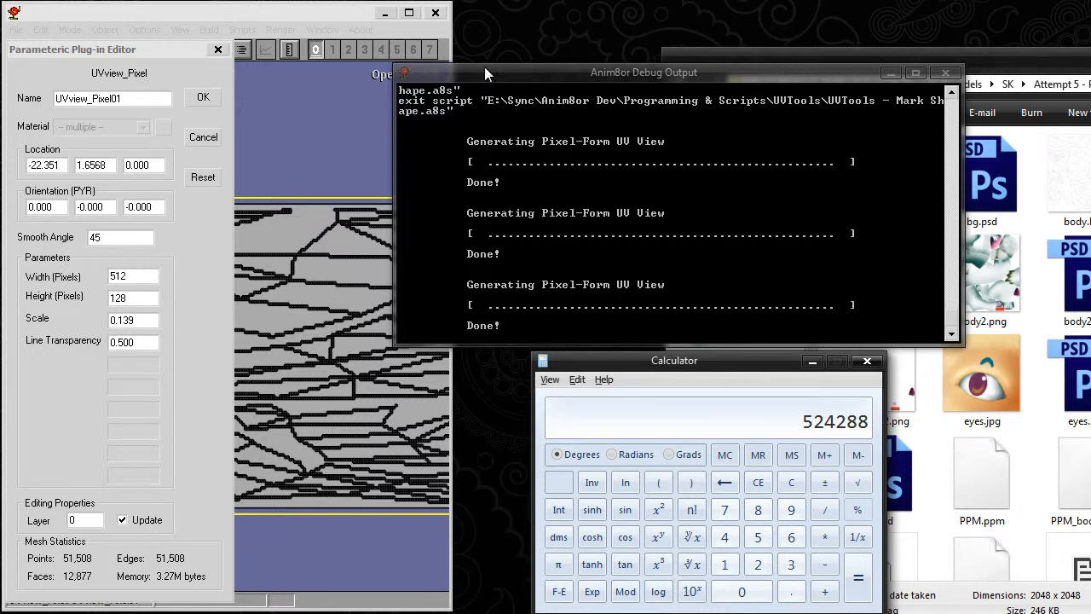
- Replace the UVview_Pixel object with a UVview_vector object drawn beside the cat at a scale of about 2.09
click(122, 520)
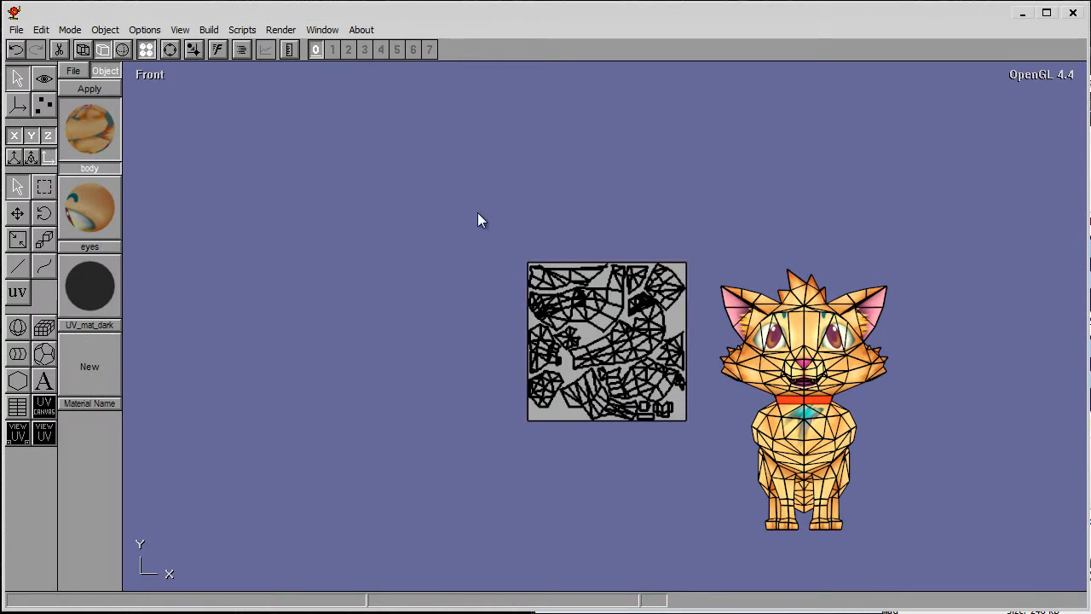
click(585, 290)
key(Delete)
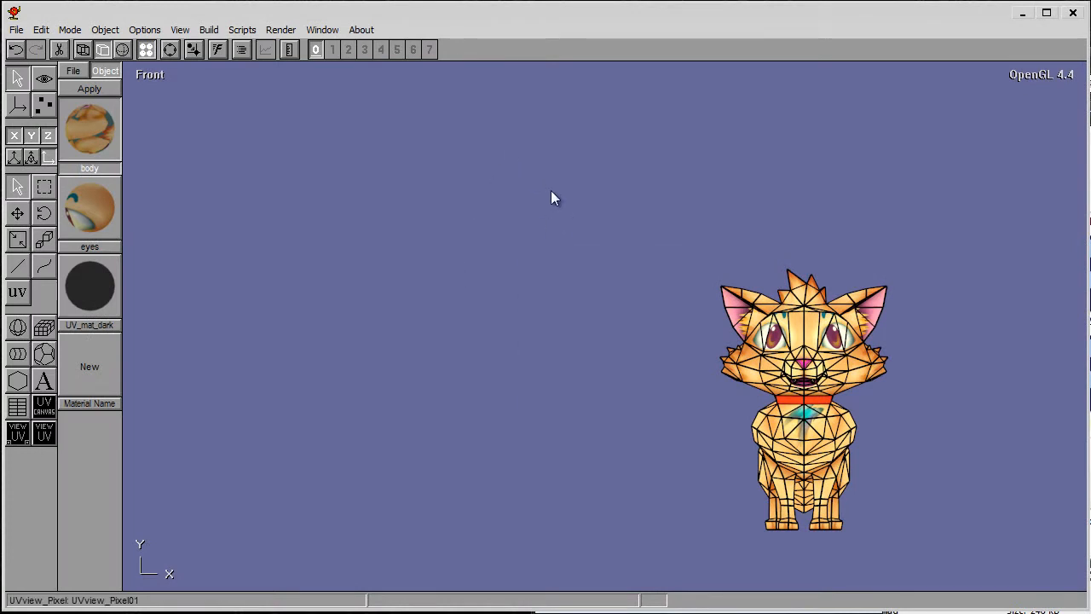
click(47, 435)
drag(487, 363, 626, 482)
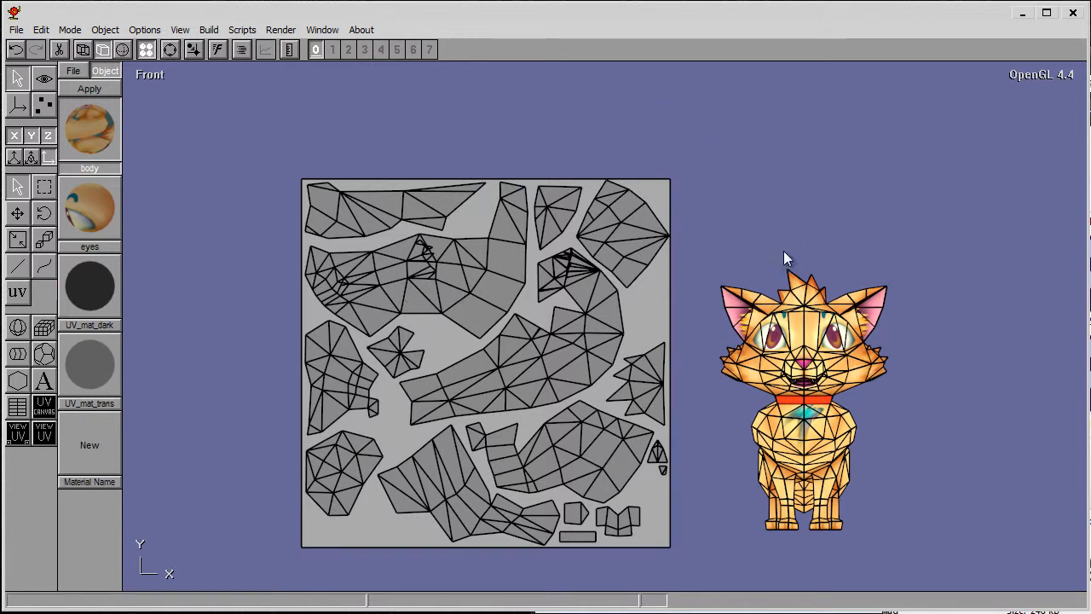
- Set the UVview_vector object's Width/Height ratio to 0.5
double_click(354, 211)
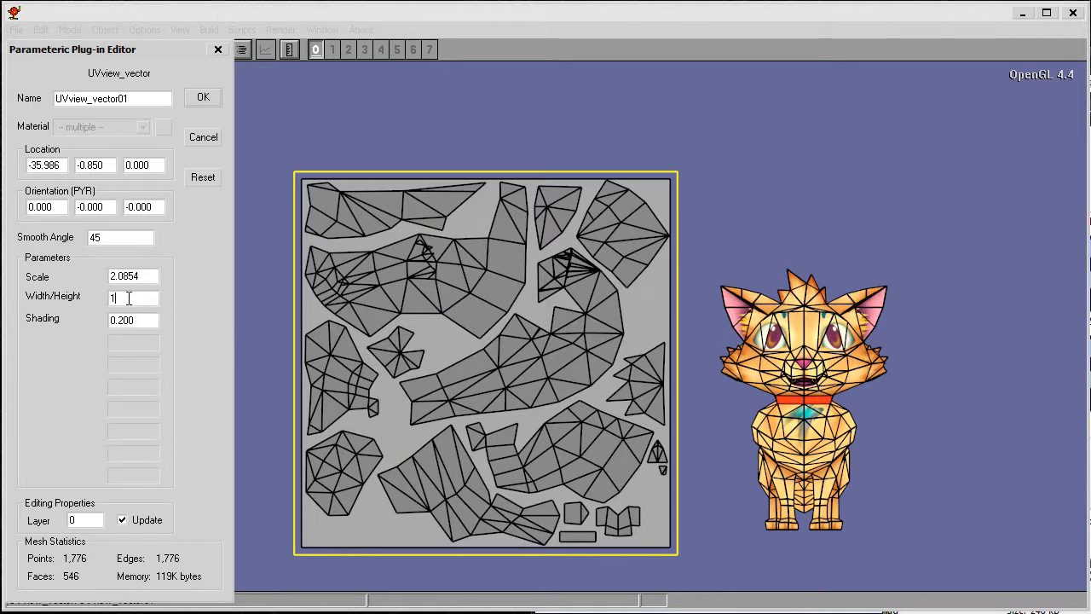
drag(126, 297, 103, 298)
text(.5)
click(204, 97)
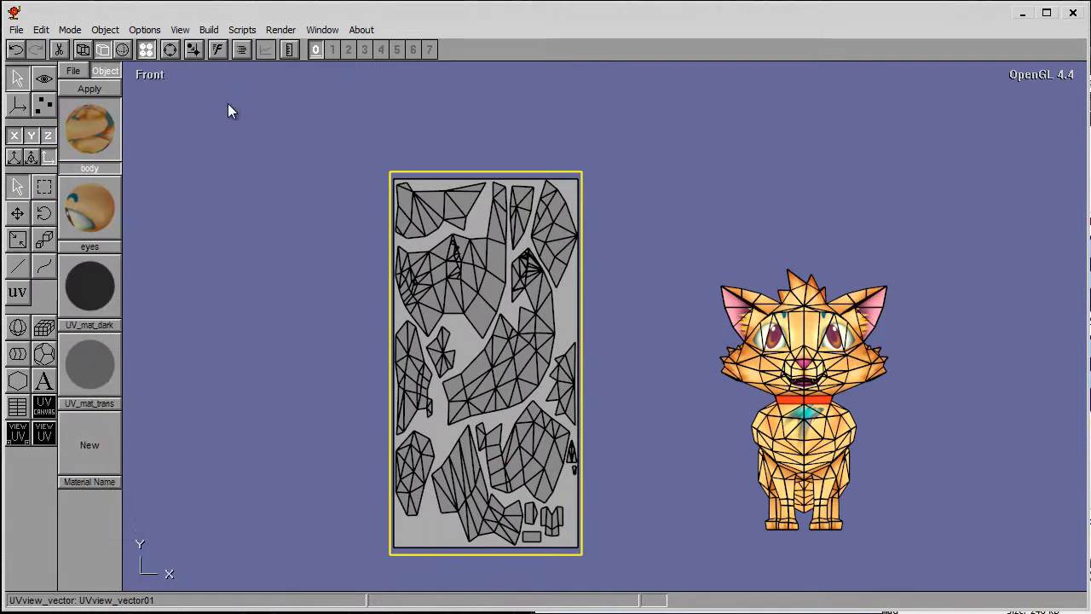
- Set the UVview_vector object's Width/Height ratio back to 1
double_click(438, 253)
drag(142, 299, 102, 299)
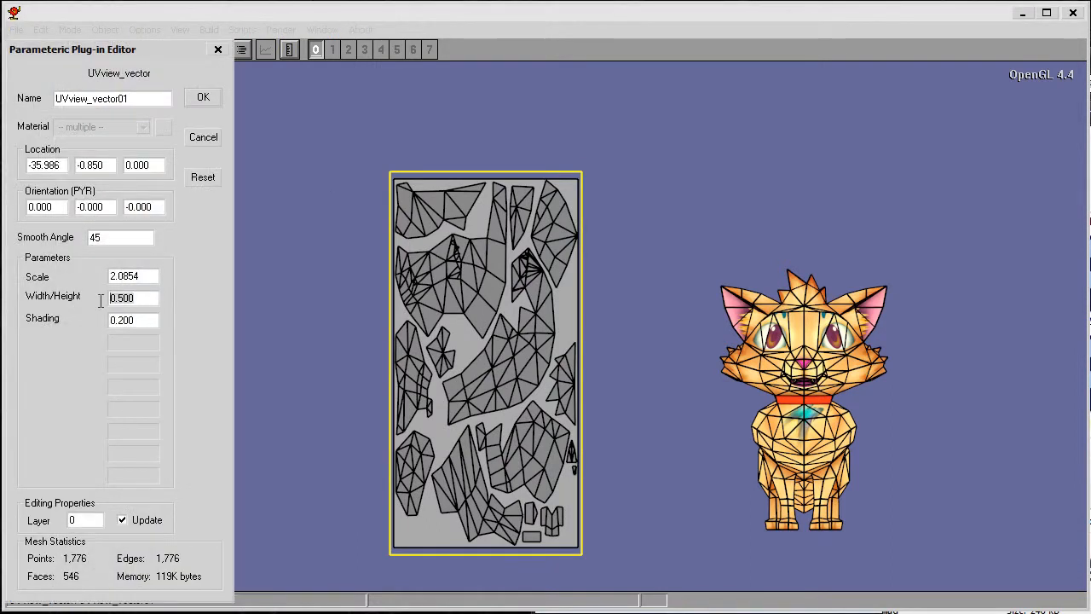
text(1)
click(197, 97)
- Set the UVview_vector object's Shading parameter to 0.8
double_click(563, 270)
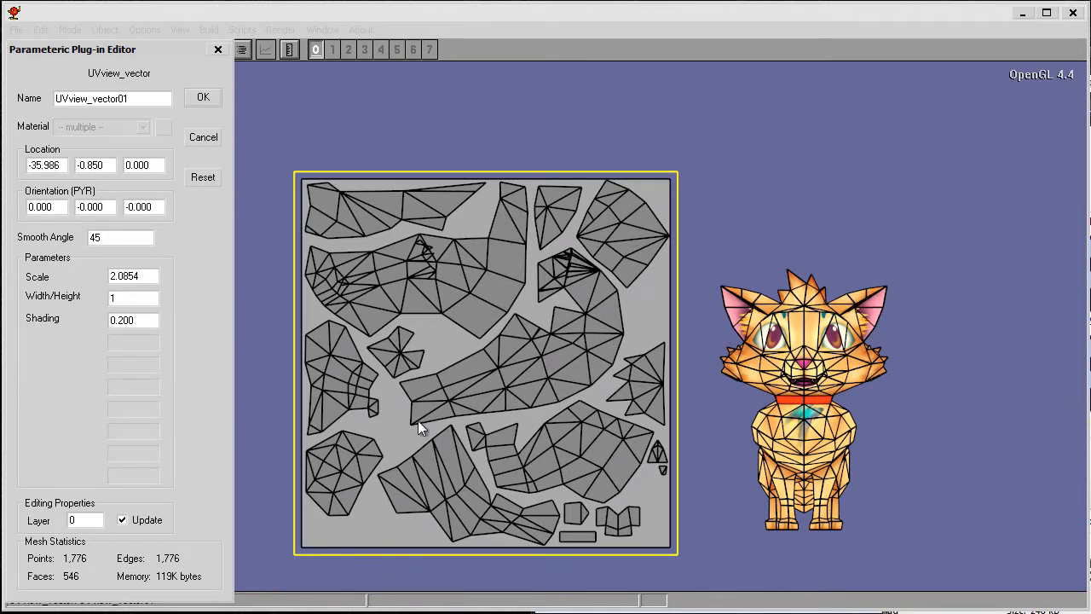
double_click(125, 319)
text(0.8)
click(207, 99)
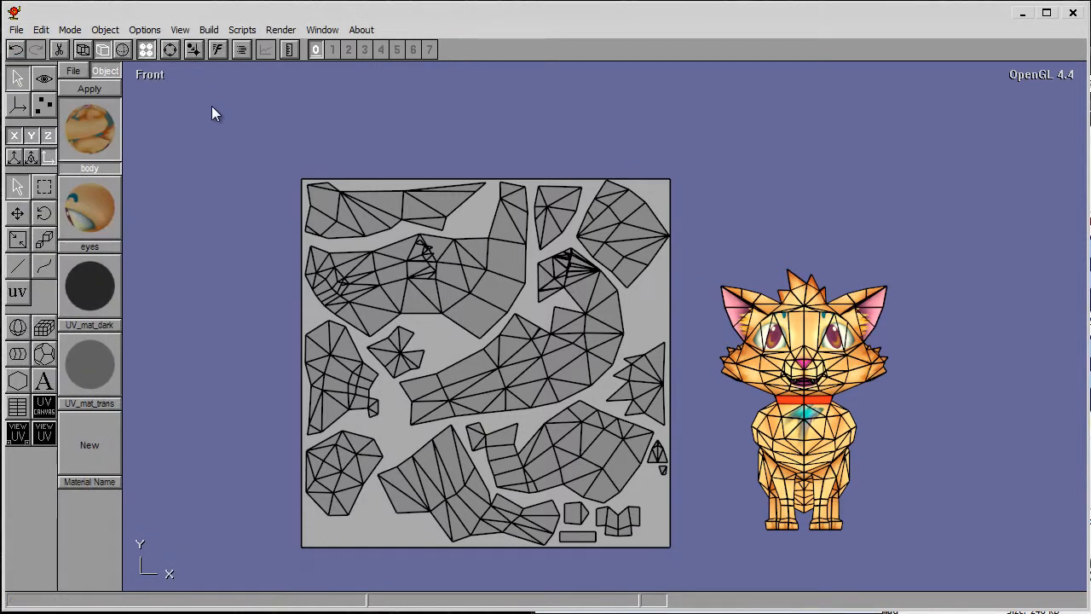
- Inspect the vector UV layout's edge nearest the cat and reaccept the UVview_vector object's existing parameters
right_drag(537, 251, 651, 232)
scroll(651, 226, up, 10)
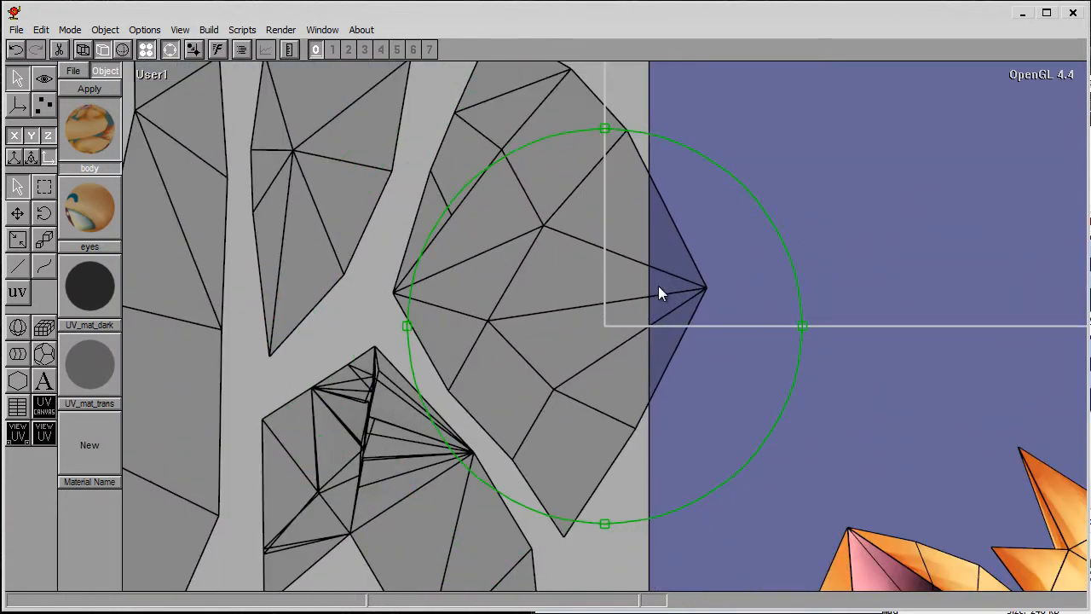
double_click(683, 276)
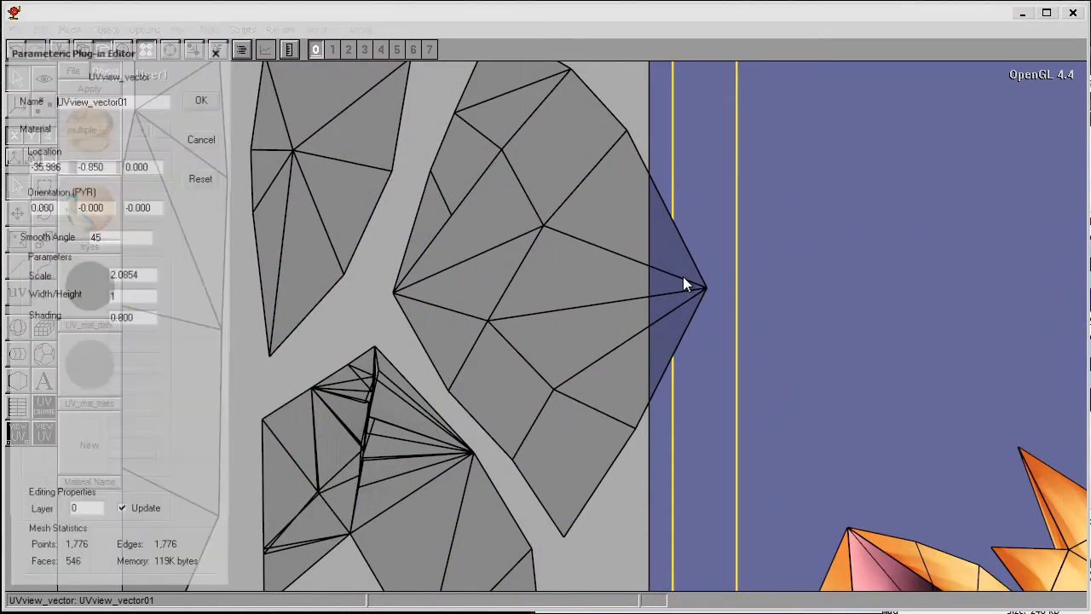
click(203, 97)
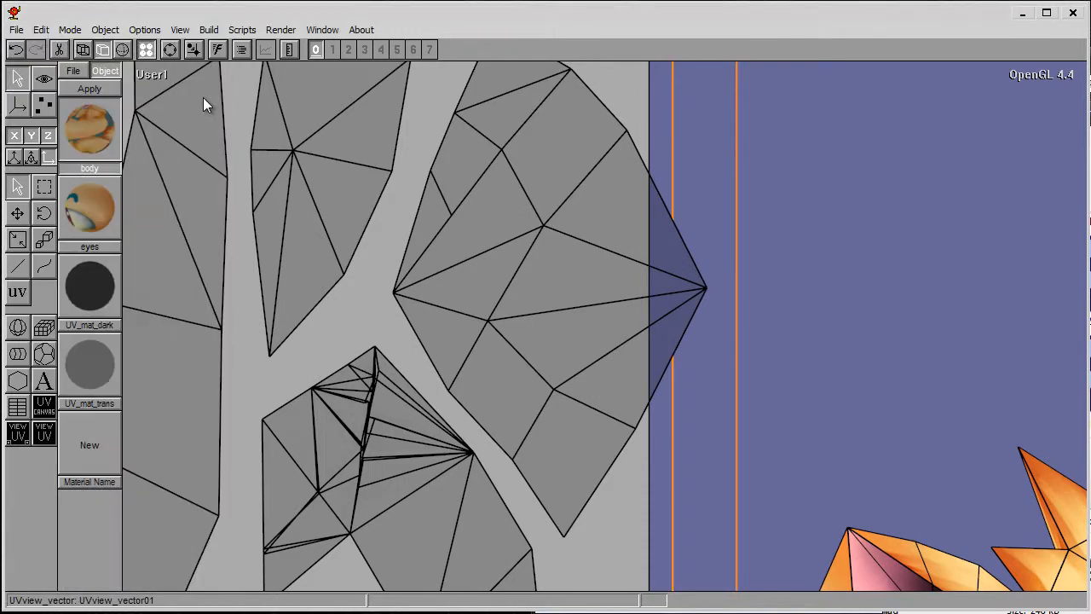
- Restore the front view with the whole UV layout and cat in frame, and select the UV_mat_trans material
scroll(490, 267, down, 5)
drag(643, 313, 559, 327)
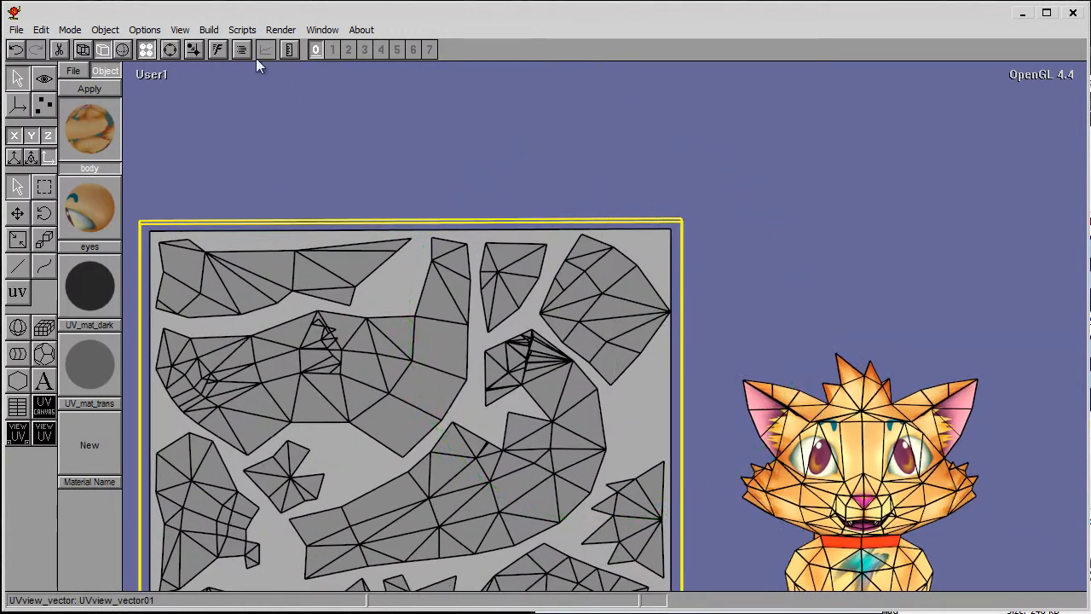
click(180, 30)
click(153, 185)
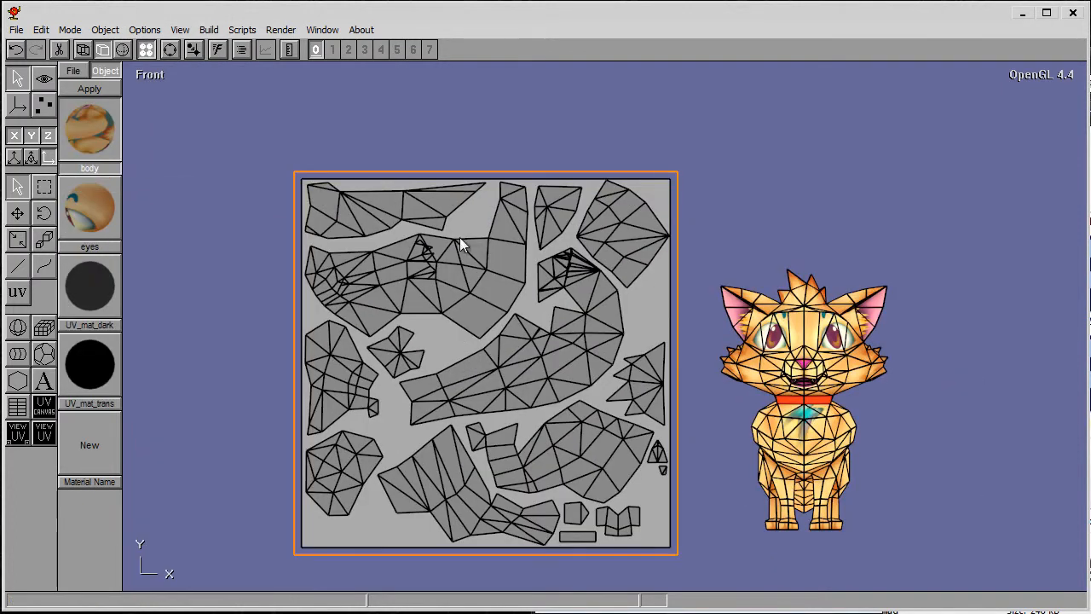
middle_drag(600, 322, 620, 299)
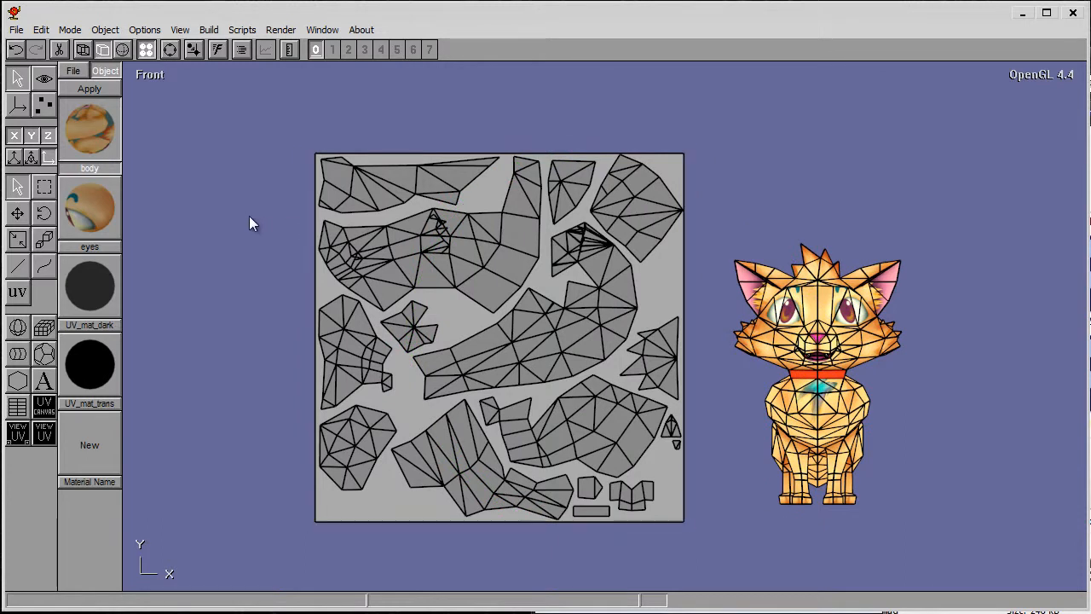
click(115, 367)
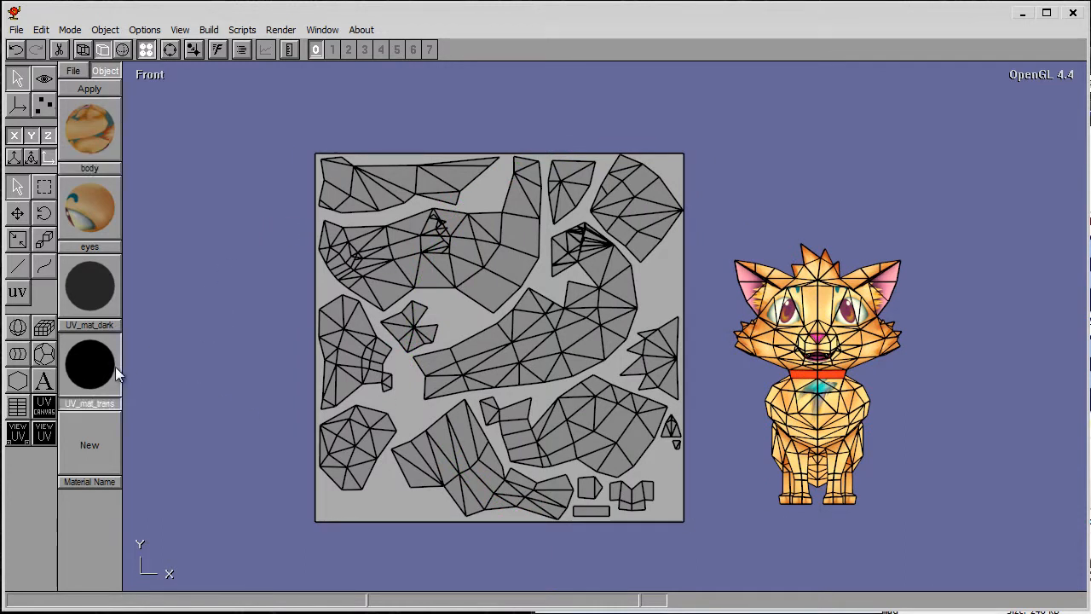
- Preview the UV layout and cat smooth-shaded without mesh edges, and restore the display with edges
click(122, 49)
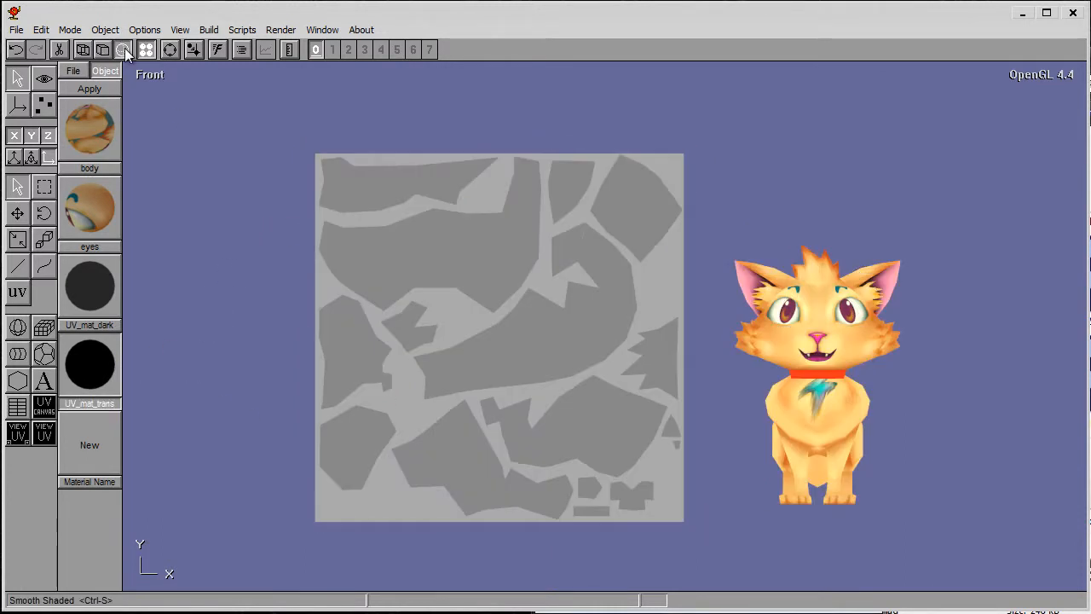
click(102, 50)
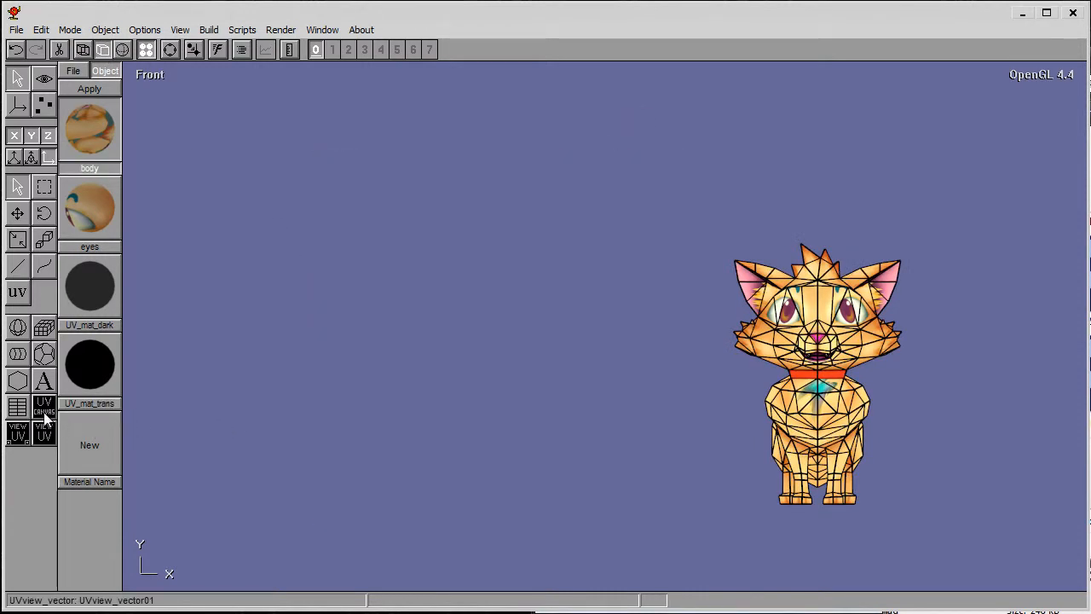
- Place a UVCanvas object with a scale of about 5.9 beside the cat and accept its existing parameters
click(43, 413)
click(512, 337)
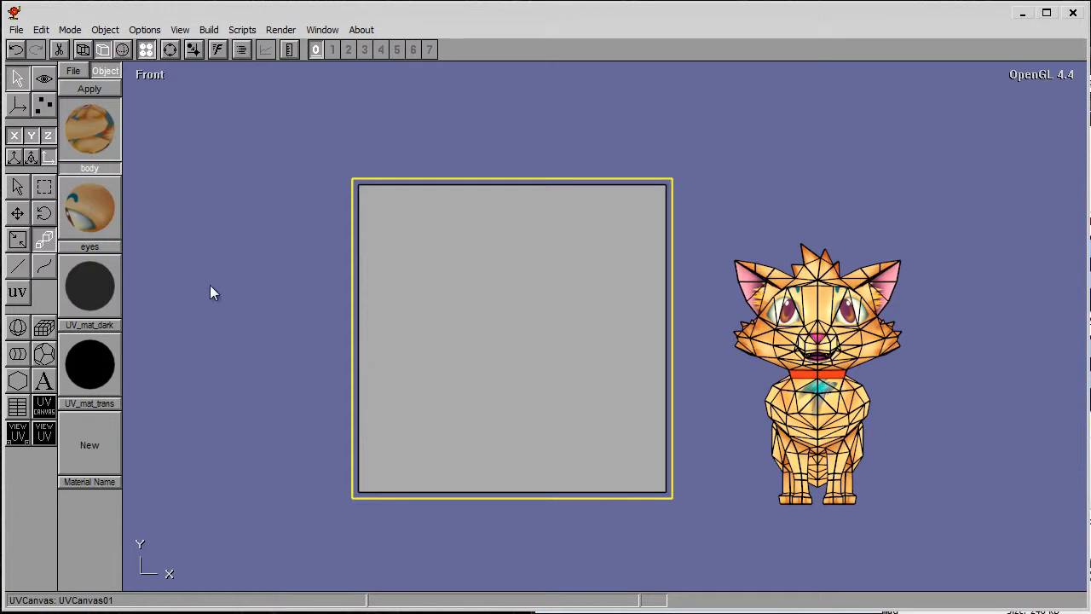
double_click(554, 292)
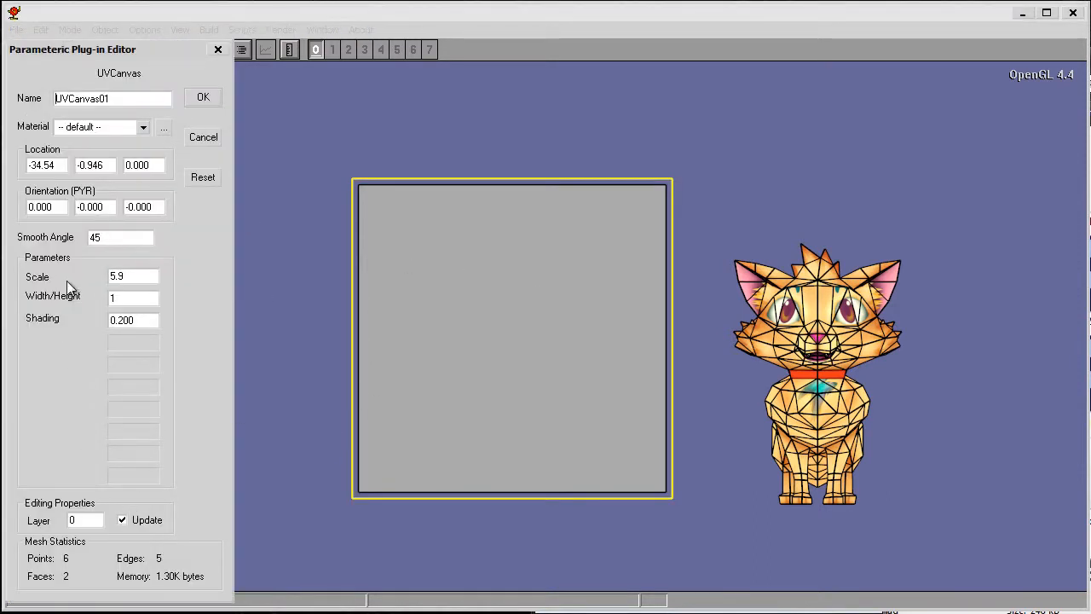
click(203, 99)
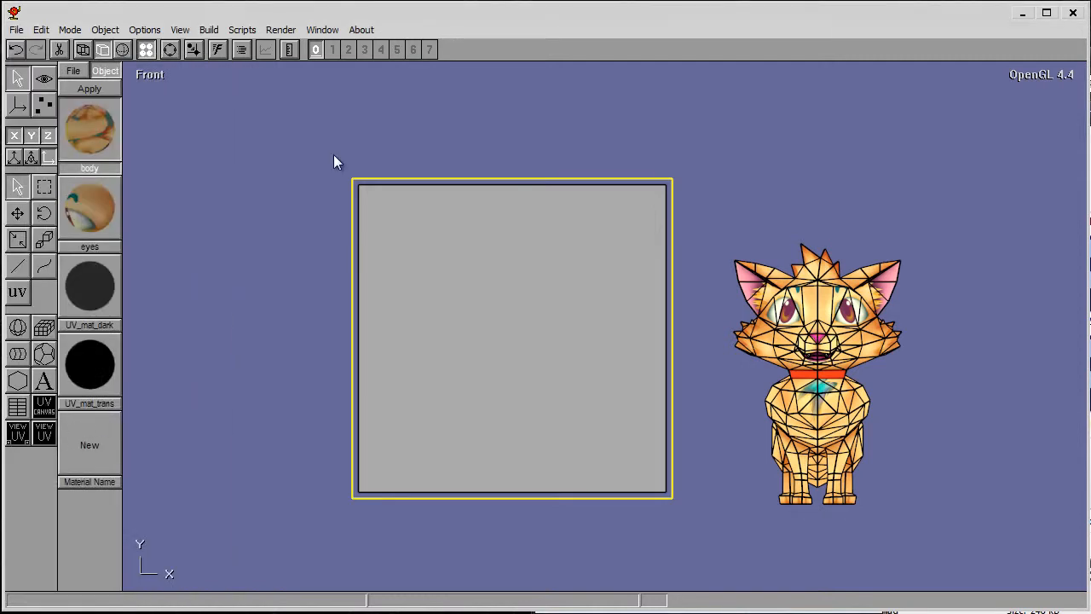
- Run the Paint UVs Onto Canvas script with nothing selected to paint the UVs of all the cat's meshes
click(810, 266)
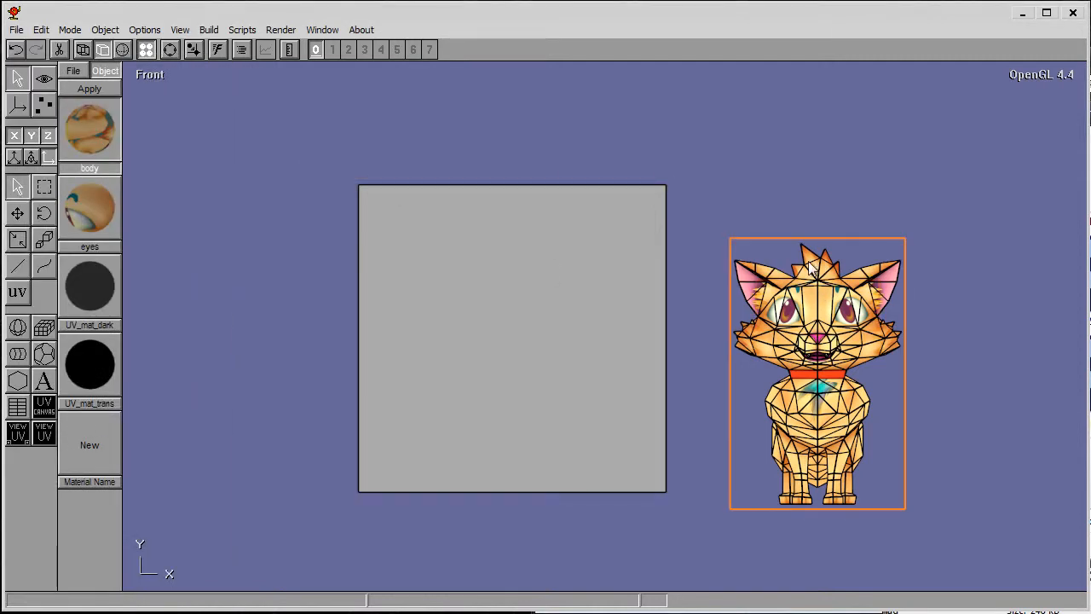
click(781, 154)
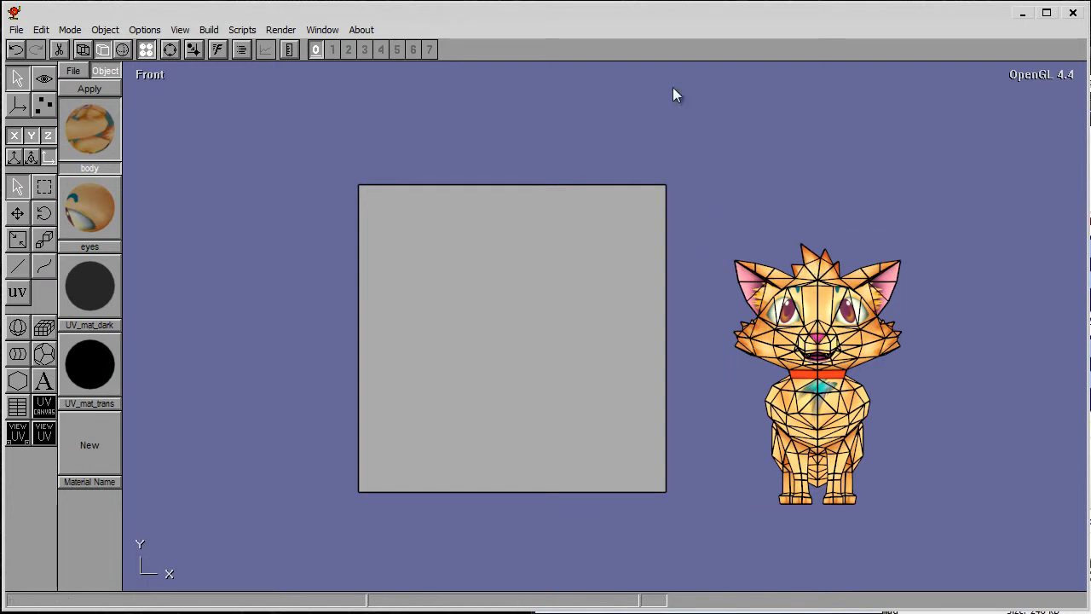
click(242, 31)
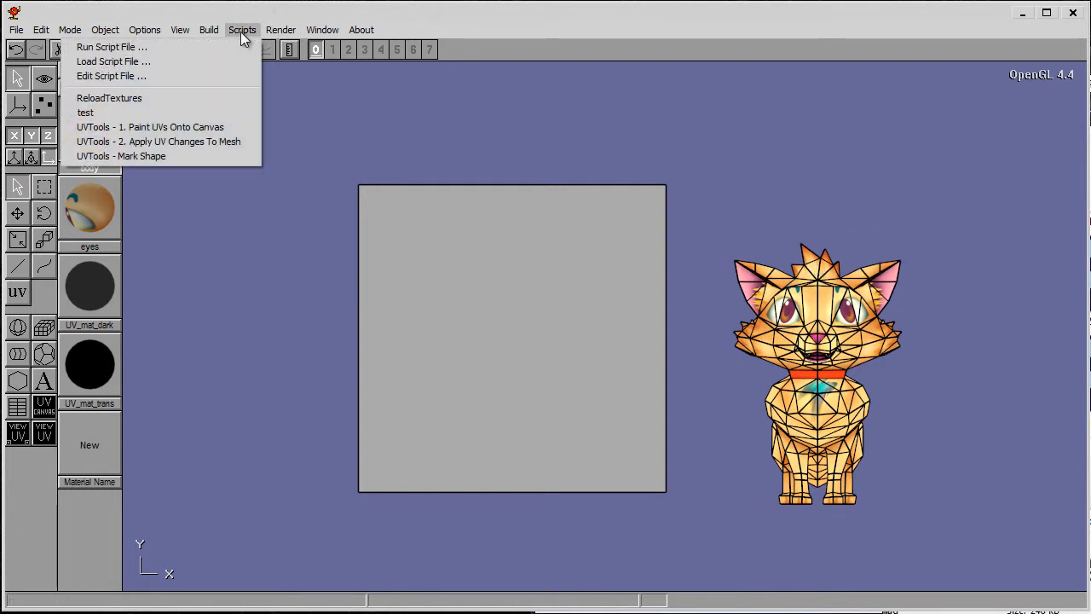
click(213, 128)
click(570, 309)
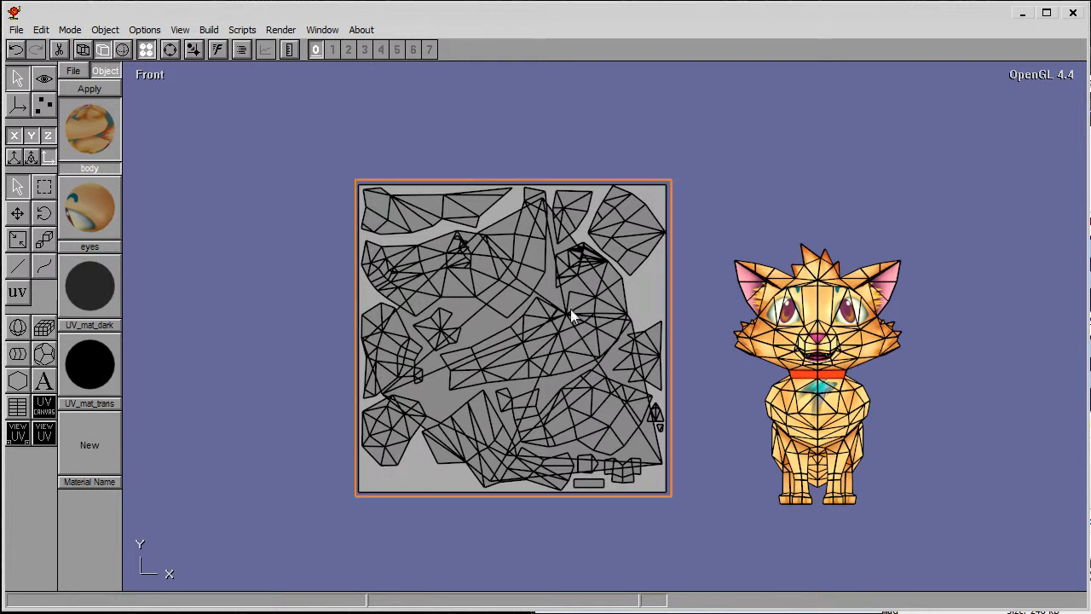
scroll(576, 291, down, 1)
scroll(576, 292, up, 3)
- Select only the cat's body mesh, paint its UVs onto the canvas, and clear the selection
click(892, 264)
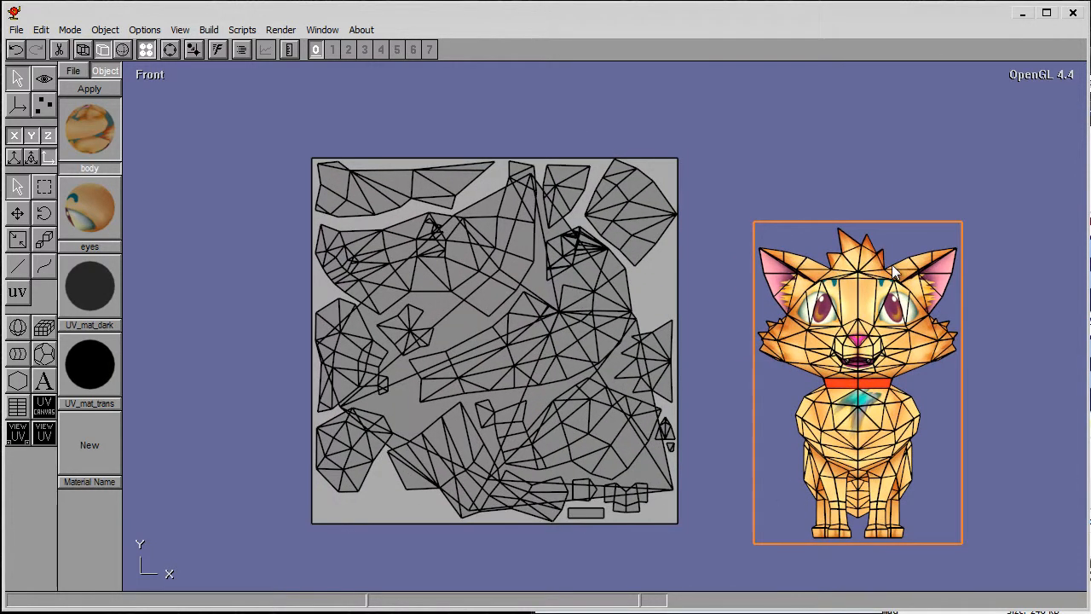
click(867, 259)
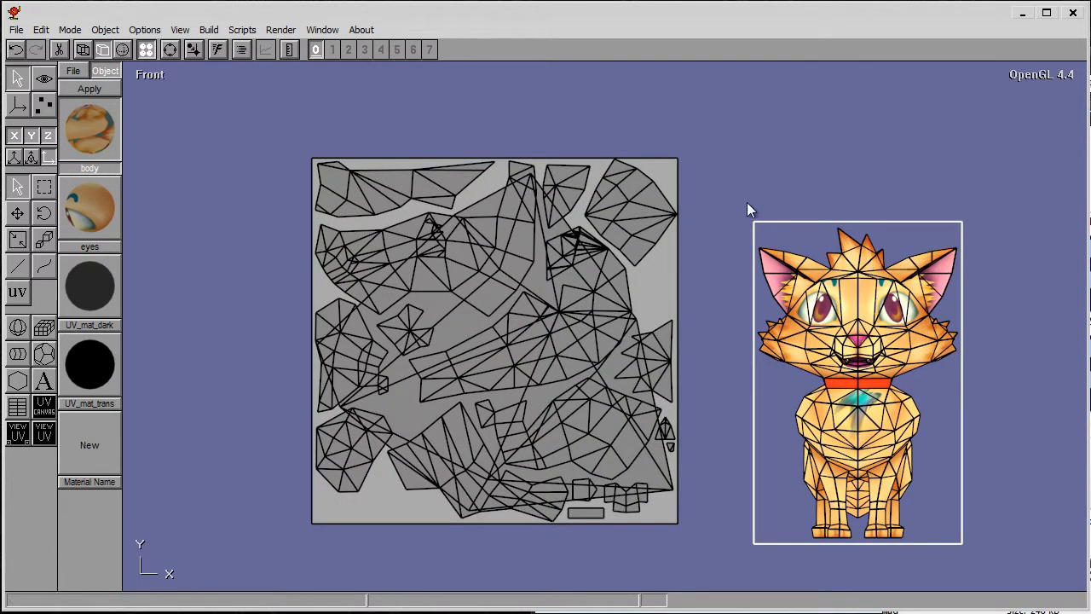
click(898, 266)
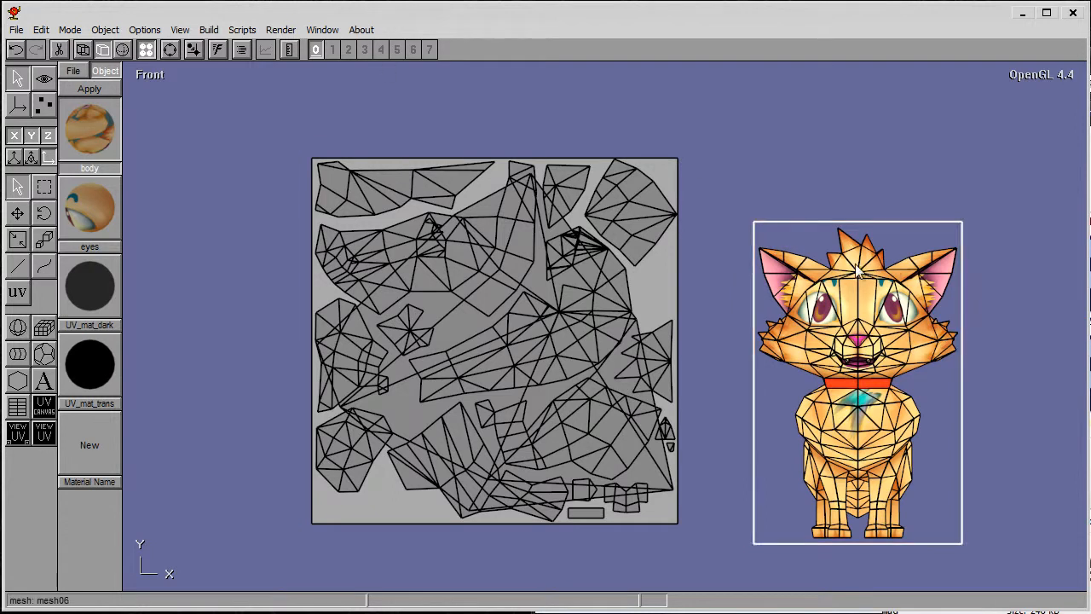
click(745, 147)
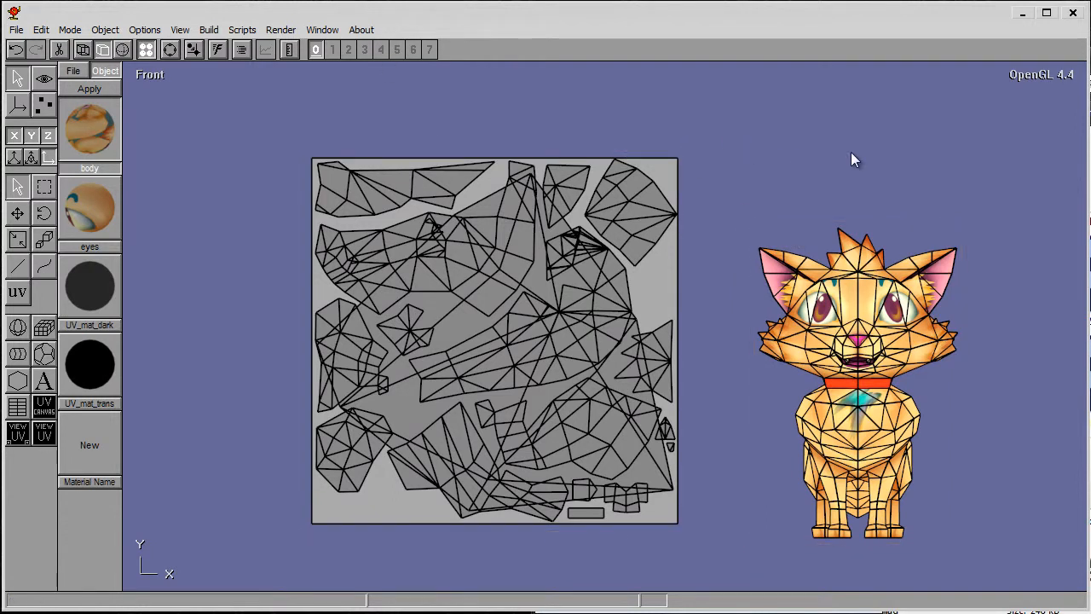
click(876, 256)
click(242, 29)
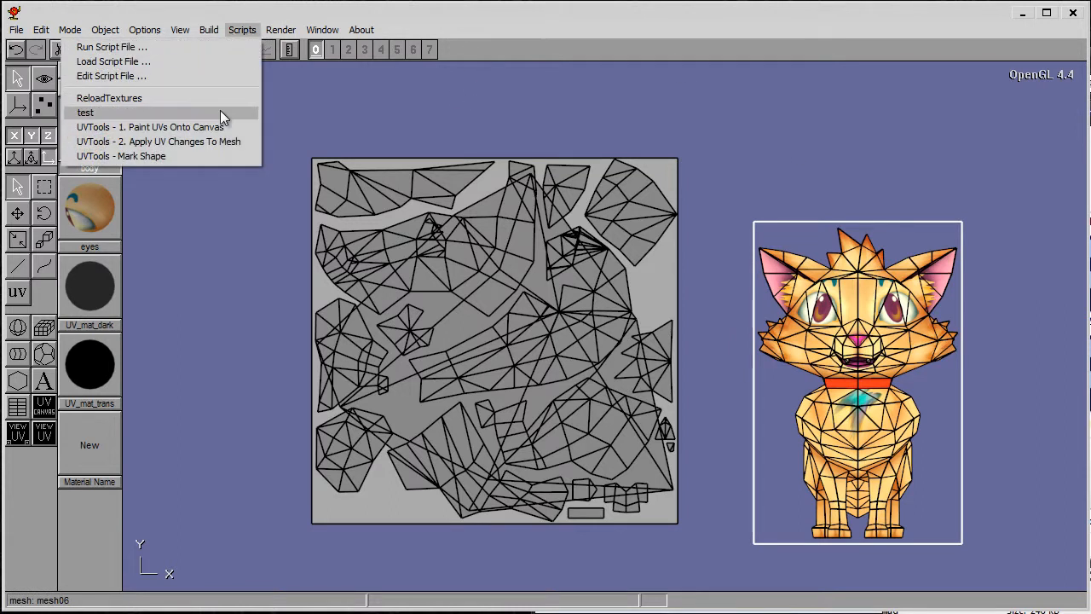
click(215, 127)
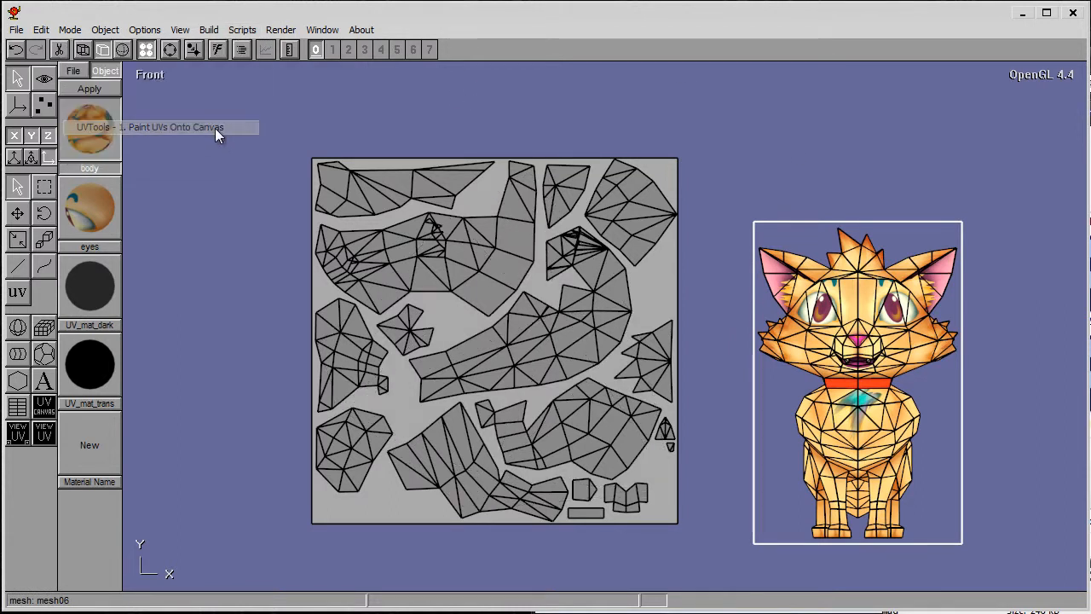
click(701, 143)
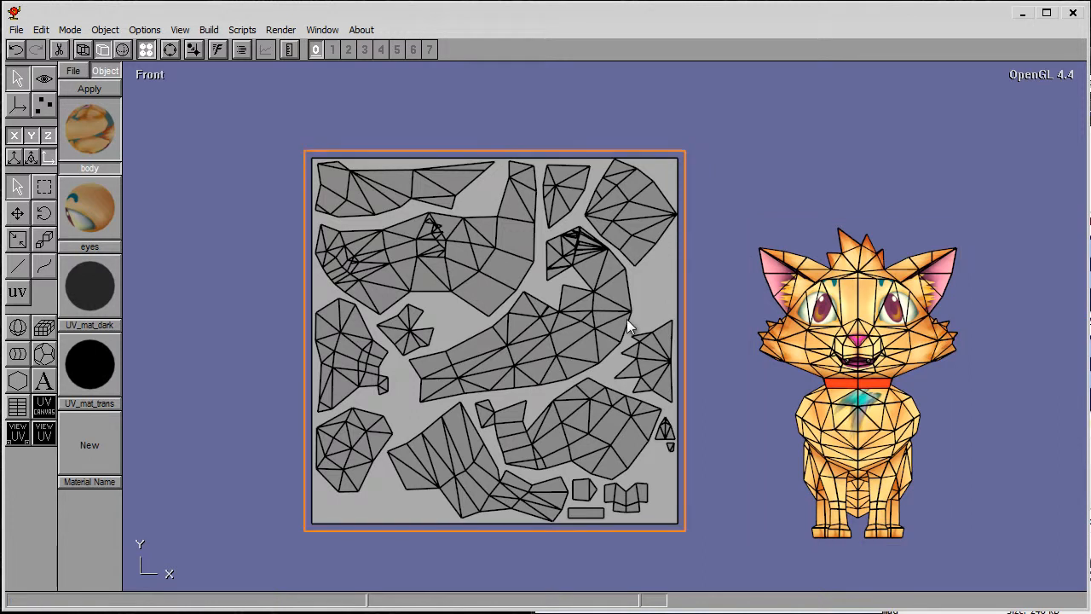
- Paint only the eyes mesh's UVs onto the canvas and apply the eyes material to the canvas
click(242, 30)
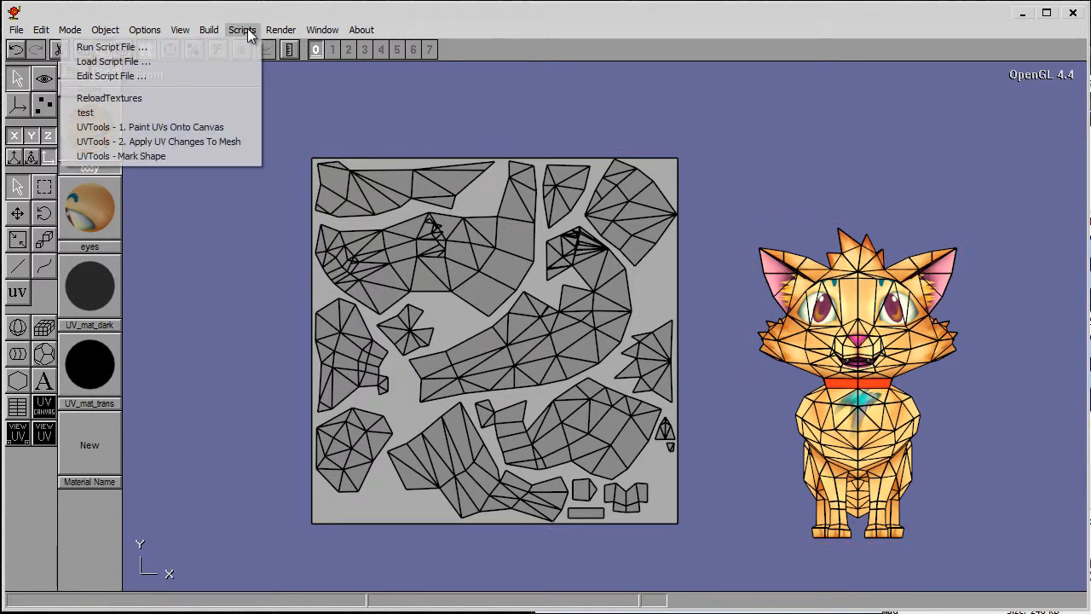
click(359, 125)
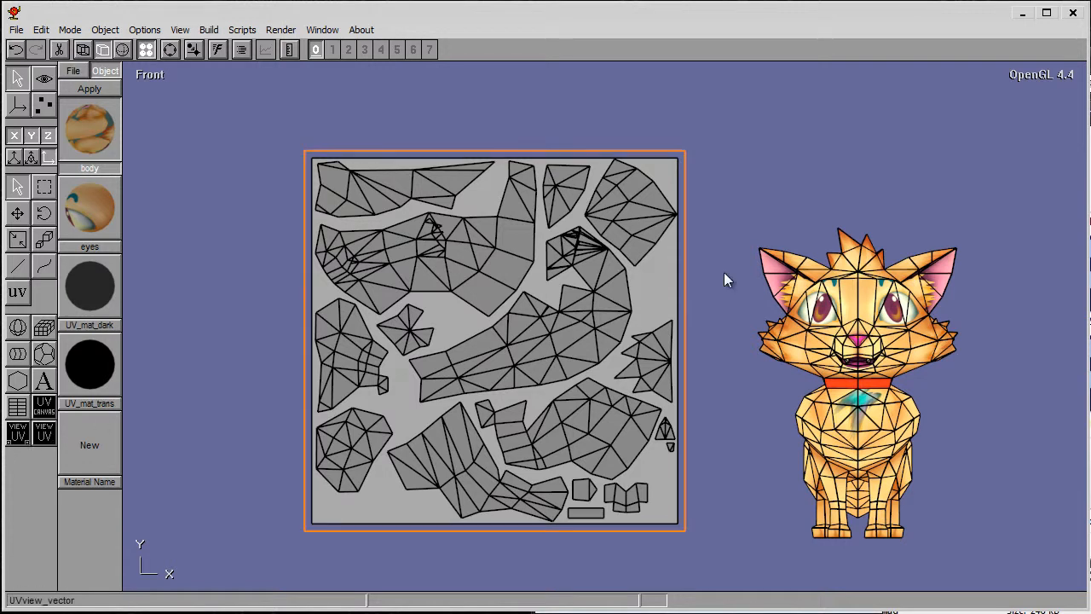
click(846, 298)
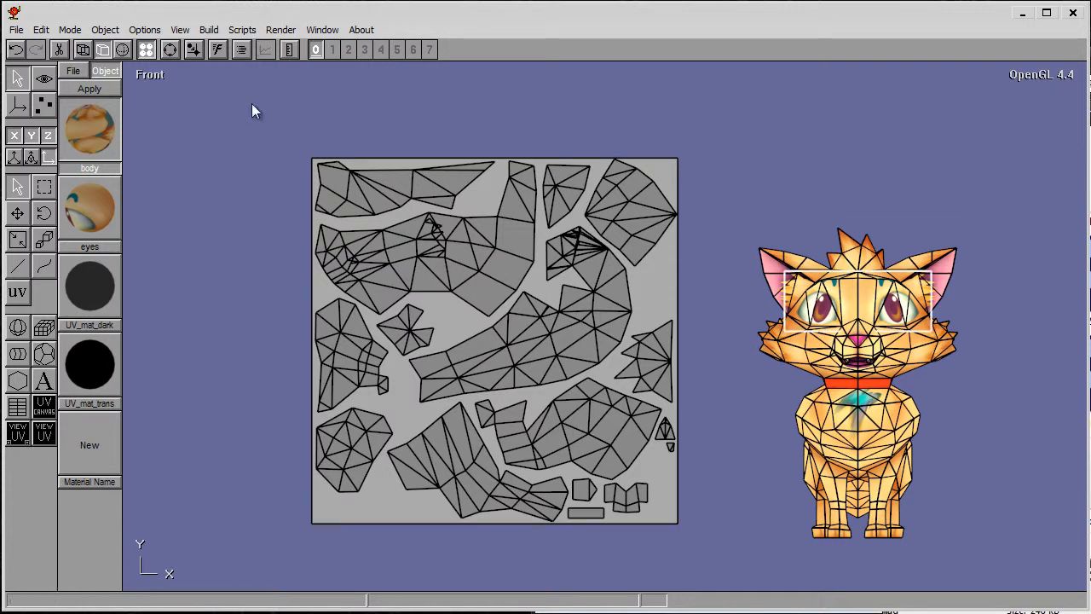
click(243, 30)
click(225, 127)
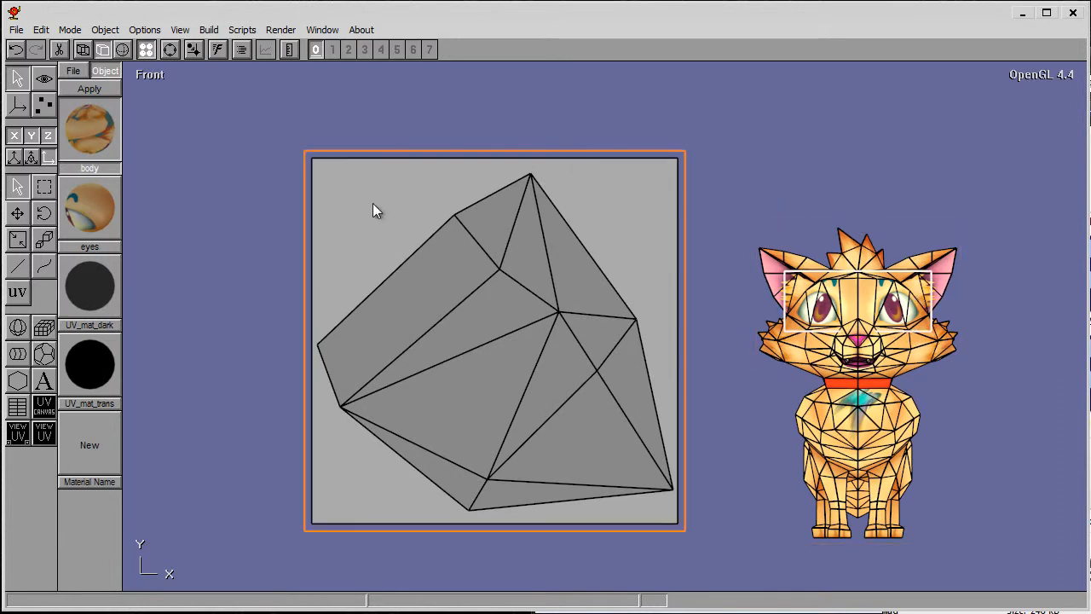
click(370, 180)
click(109, 89)
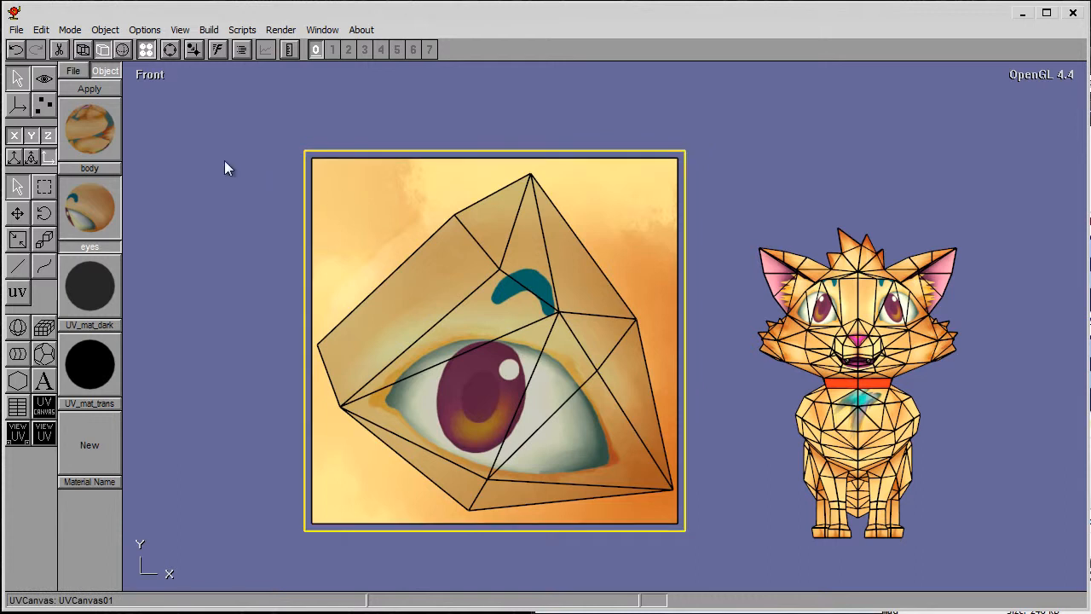
- Examine the canvas and the painted UV mesh as separate objects by selecting each in turn
click(480, 273)
click(372, 166)
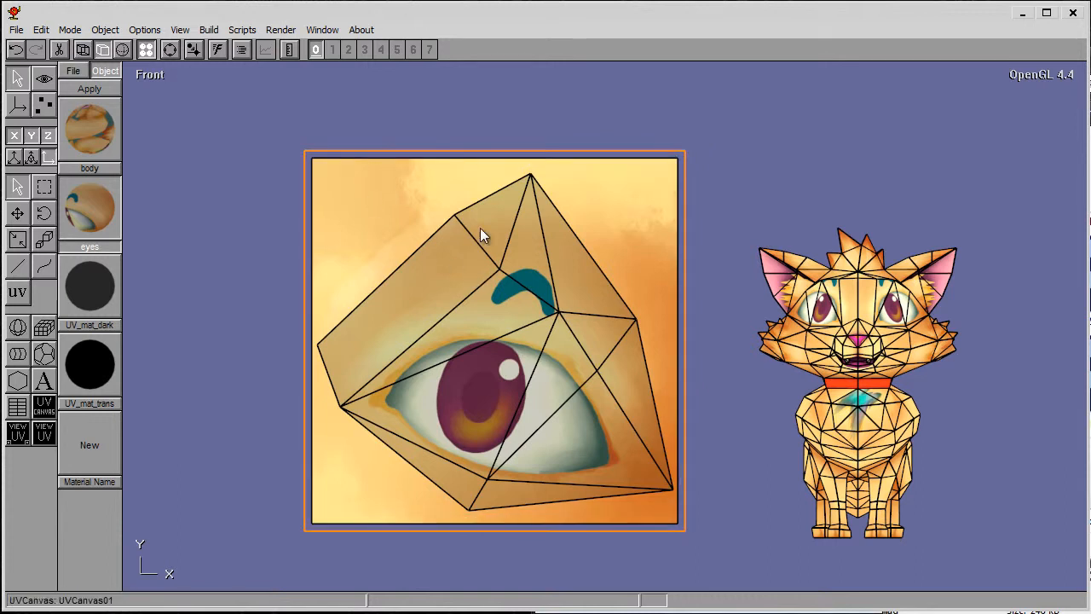
click(538, 243)
click(729, 124)
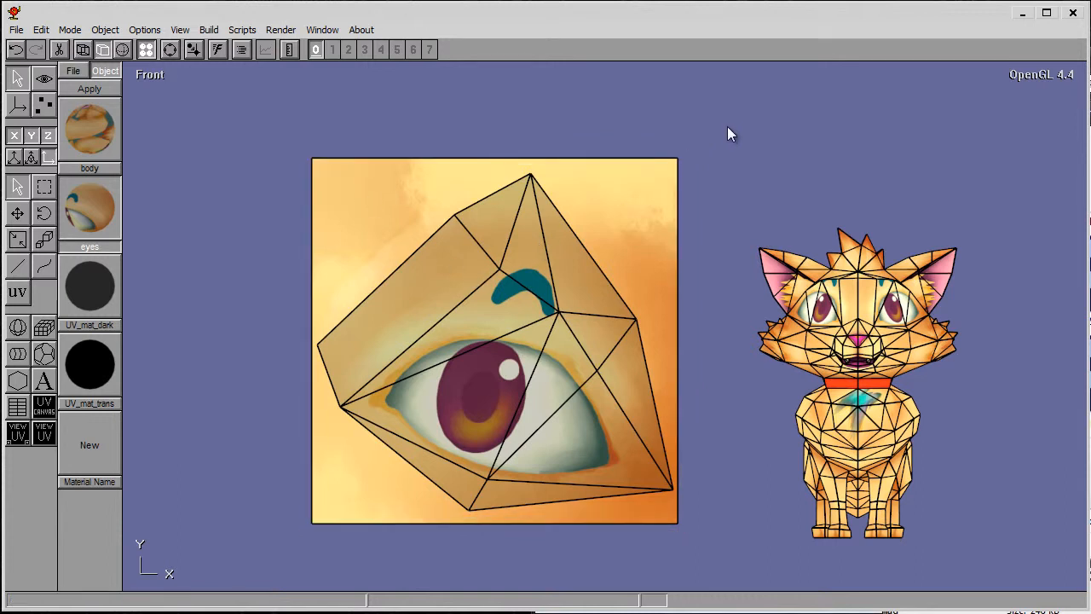
click(647, 156)
click(733, 154)
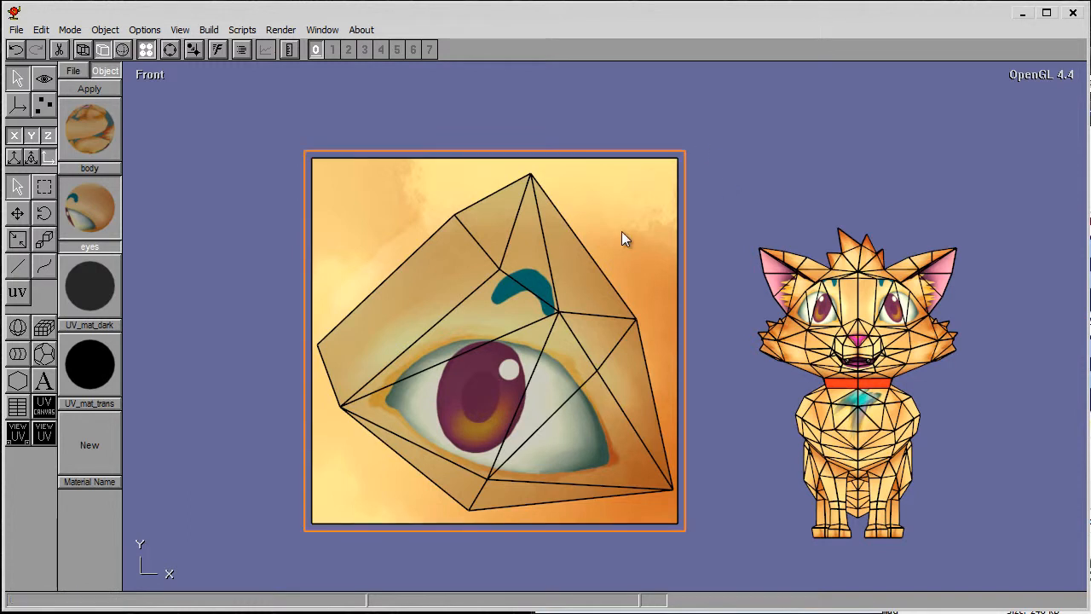
click(529, 247)
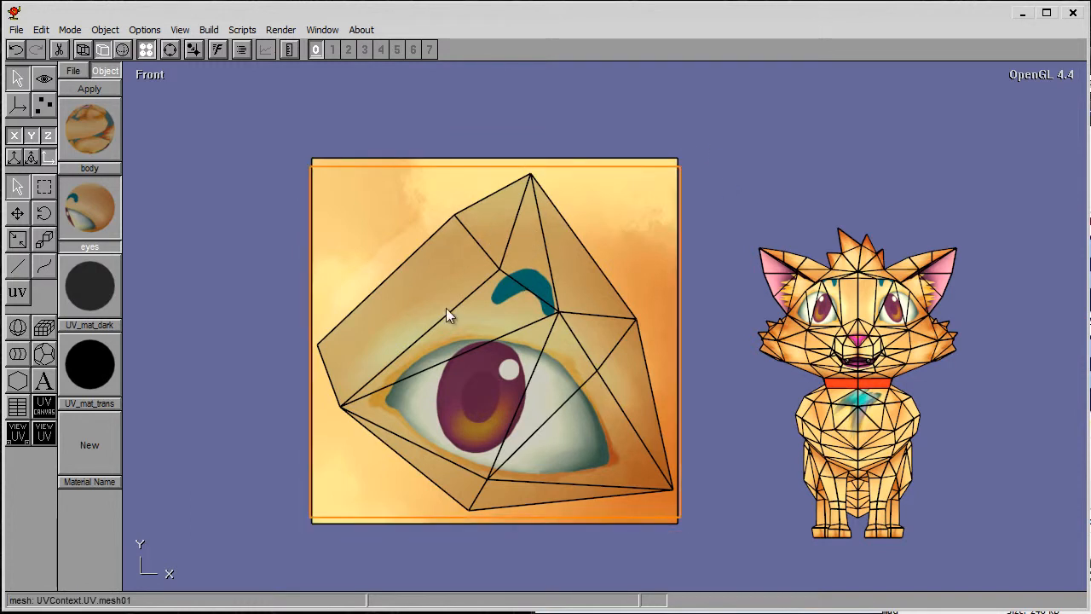
click(455, 158)
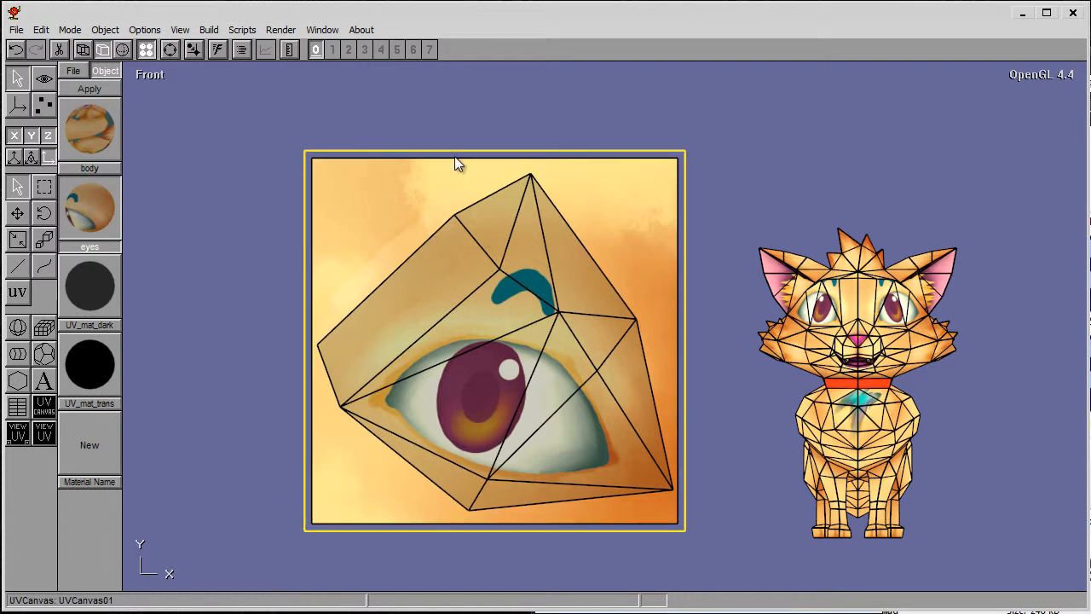
click(557, 230)
- In point editing, move the topmost point of the painted eye UVs slightly down and to the right
click(44, 105)
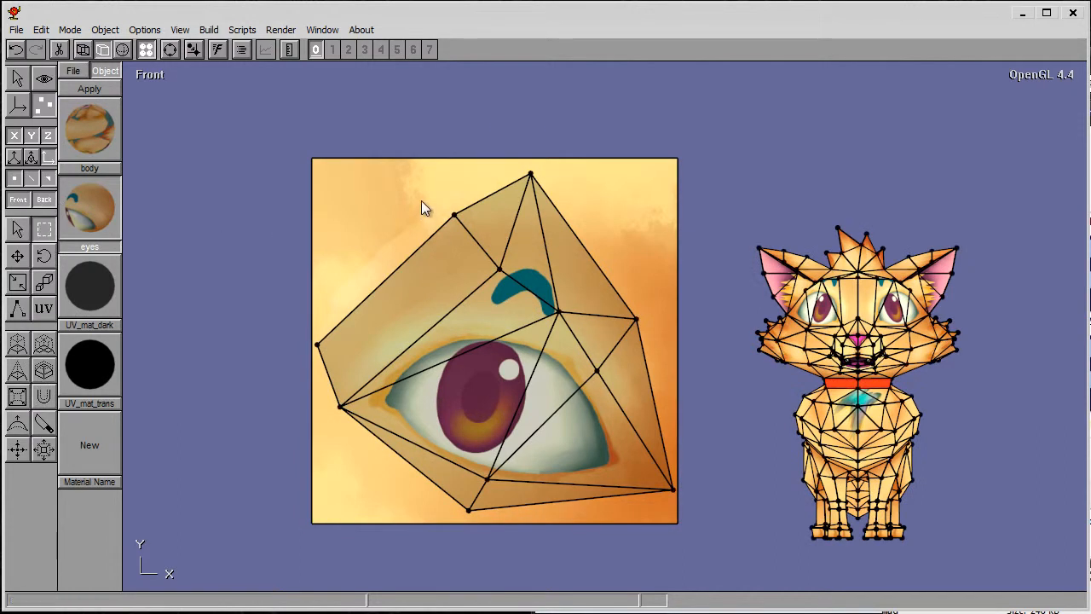
click(17, 255)
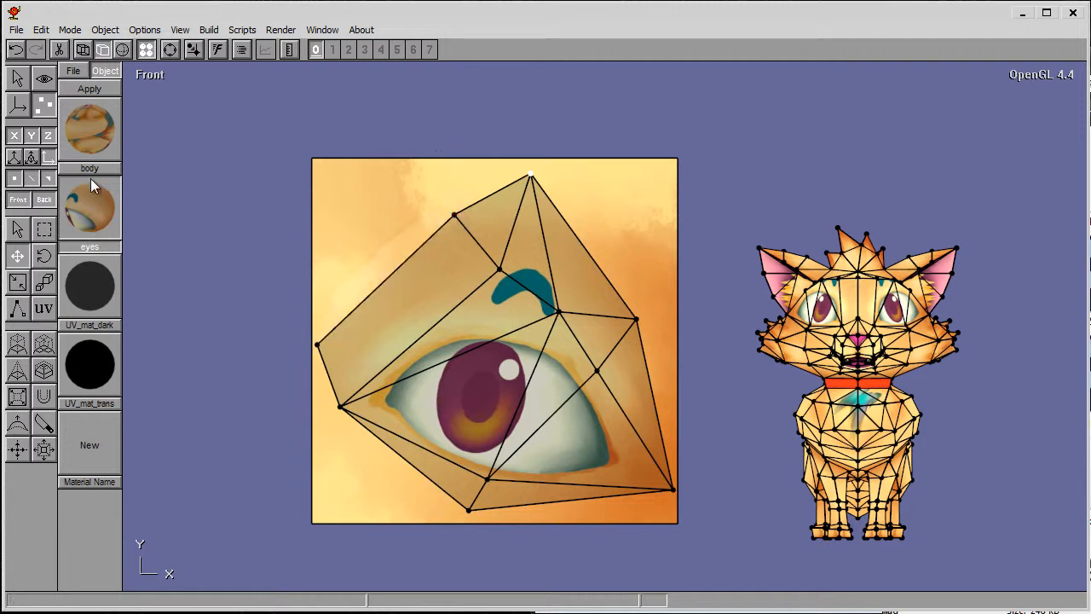
drag(451, 217, 512, 256)
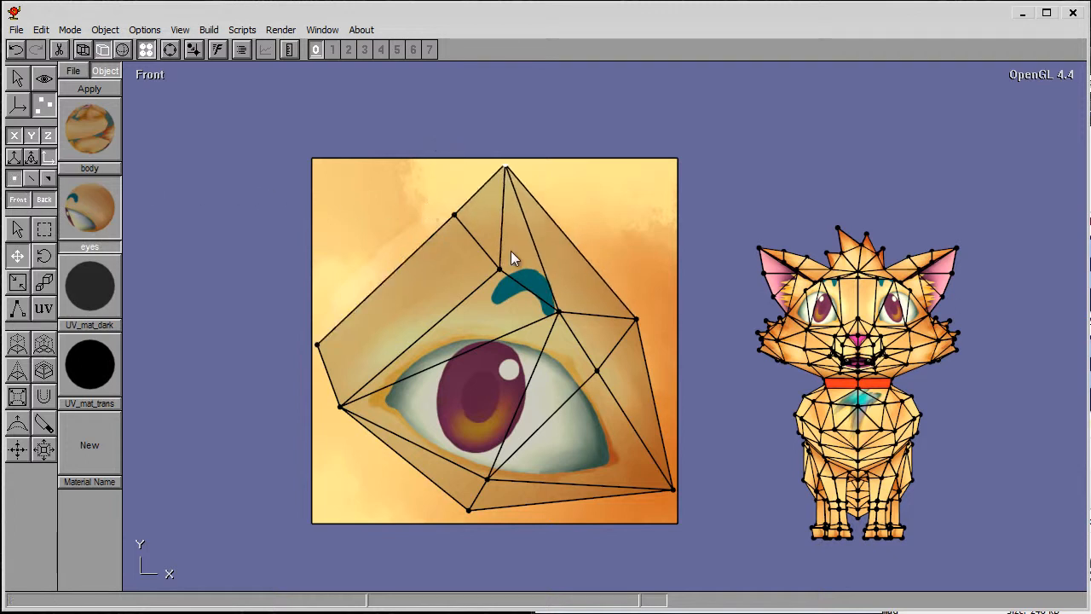
drag(511, 179, 547, 195)
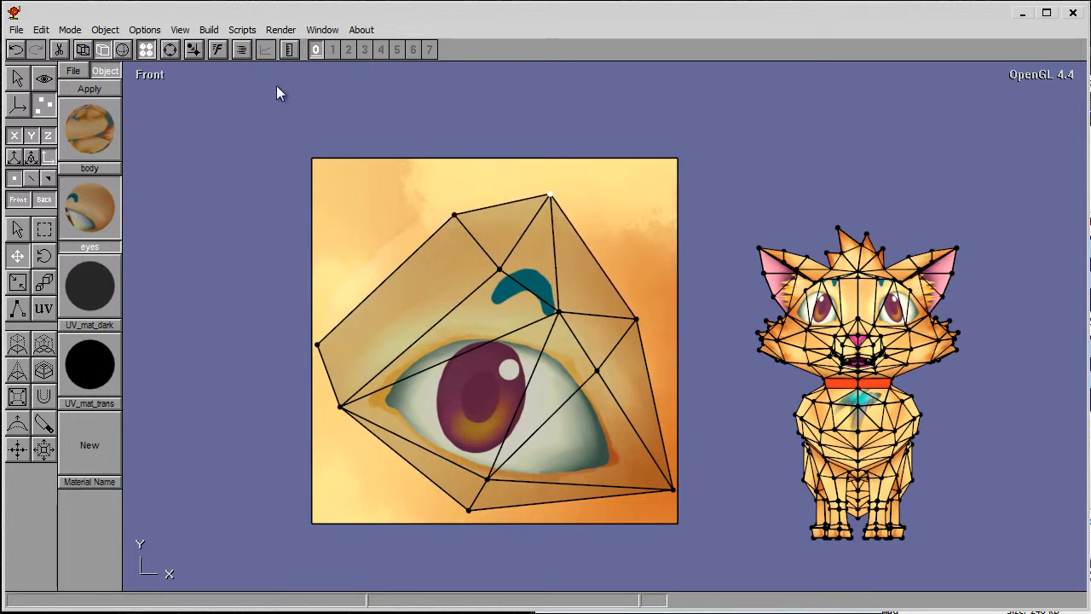
- Try moving the eye UVs' upper-left outline point and the inner point above the eyebrow, and undo both moves
drag(455, 209, 406, 243)
key(ctrl+z)
drag(498, 267, 514, 290)
key(ctrl+z)
key(ctrl+z)
key(ctrl+z)
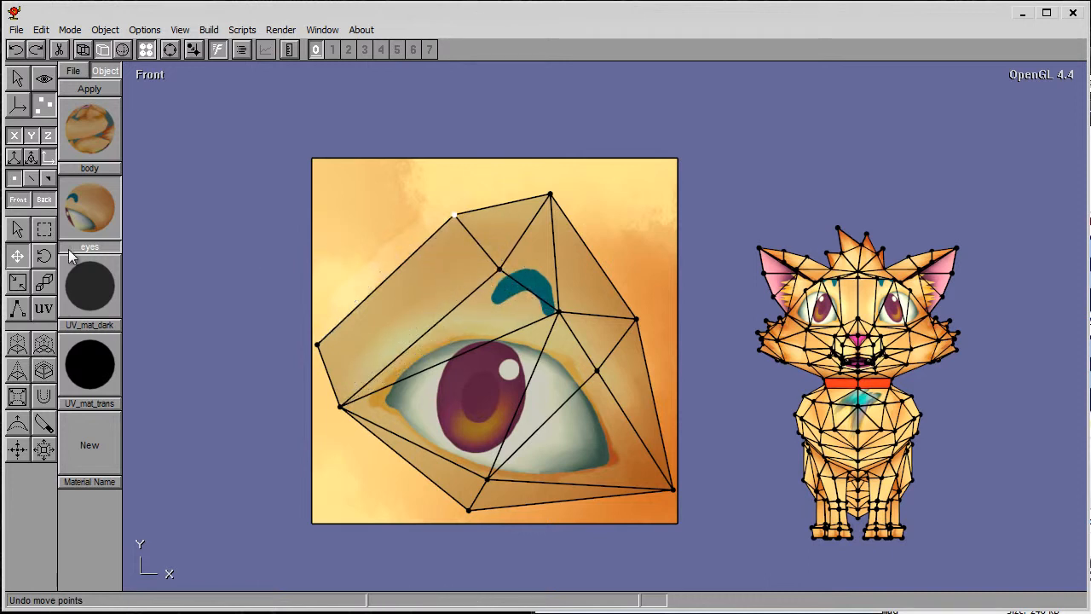
- Move the eye UVs' upper-left outline point up and outward, and the topmost point farther to the right
click(43, 231)
drag(451, 185, 430, 199)
click(17, 255)
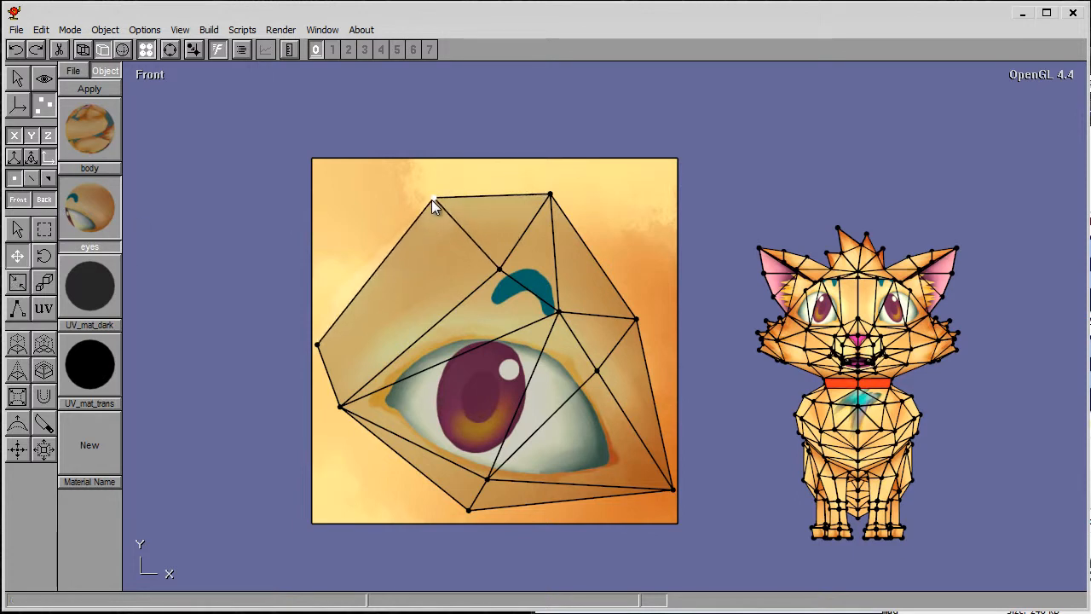
click(16, 259)
drag(546, 196, 584, 184)
- Move the eye UVs' inner point above the eyebrow up toward the upper edge of the mesh outline
click(53, 223)
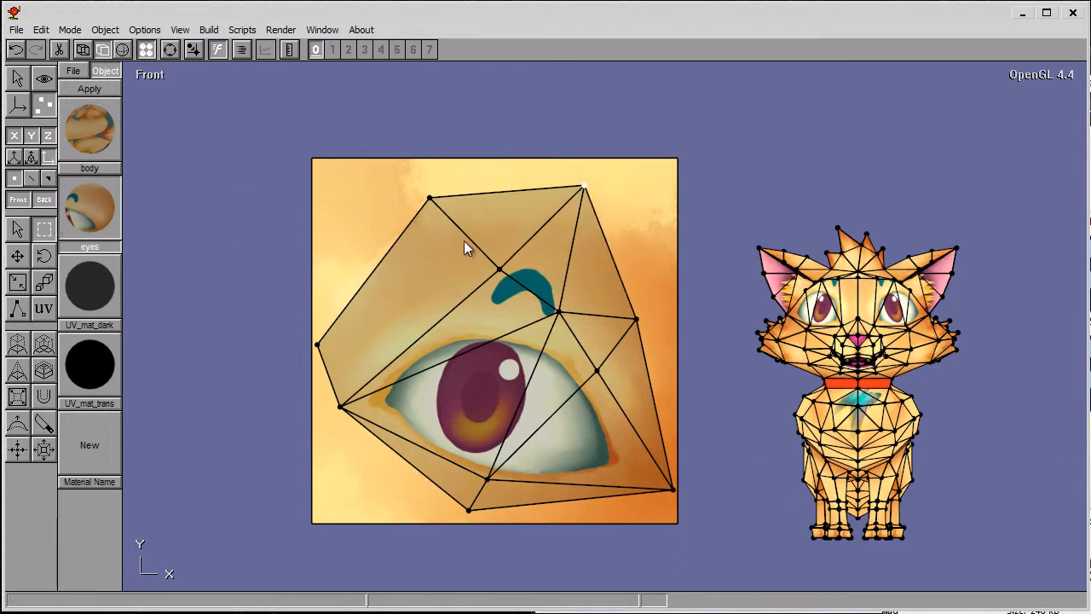
drag(464, 239, 550, 298)
drag(498, 272, 527, 210)
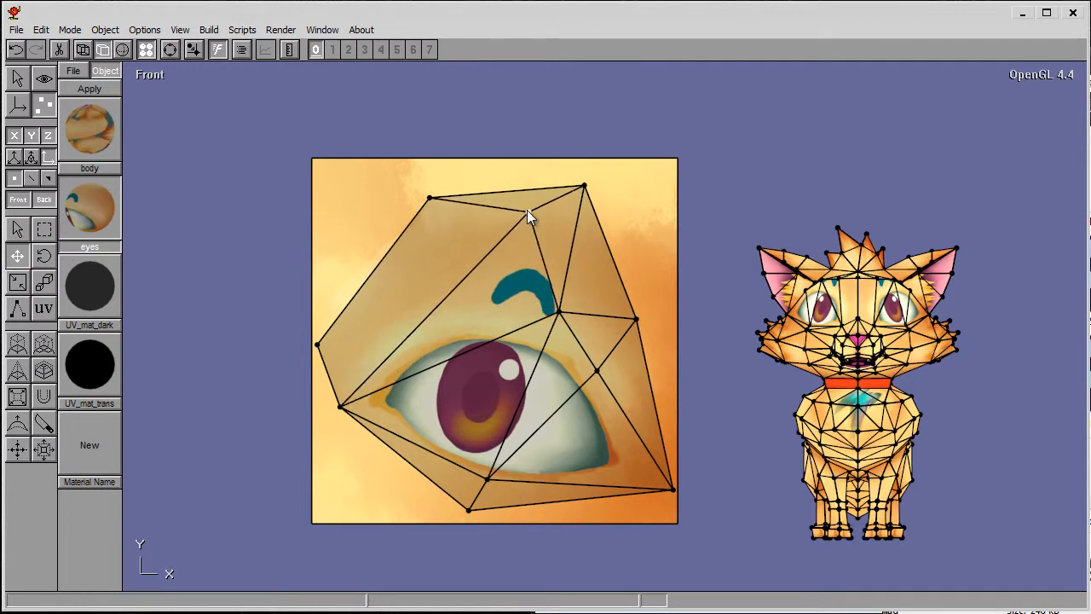
- Try moving single points along the upper edge of the eye UVs, and undo the moves
click(44, 229)
drag(515, 276, 579, 325)
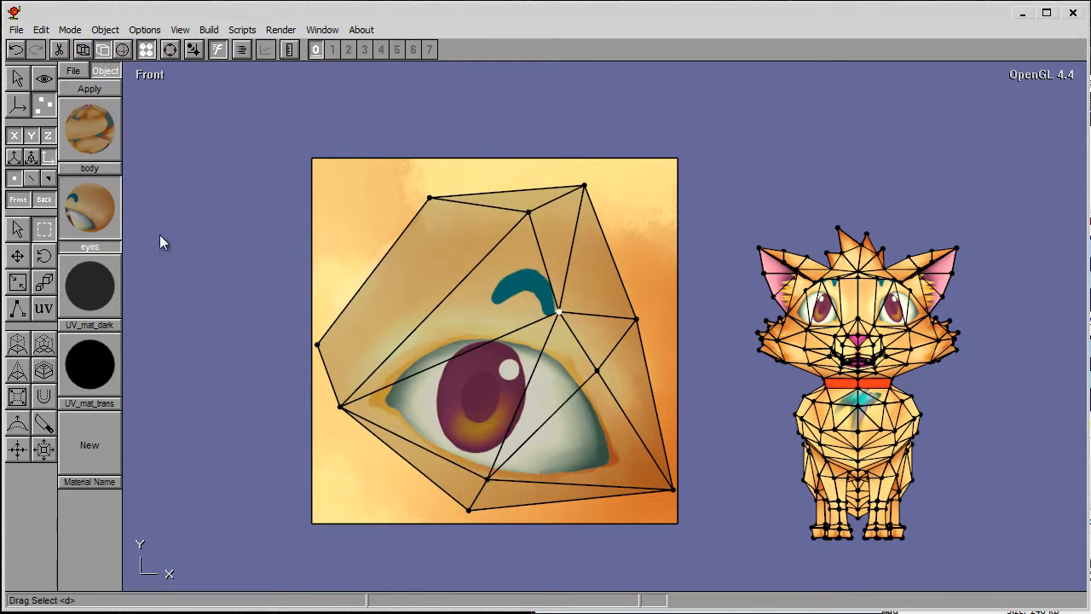
key(m)
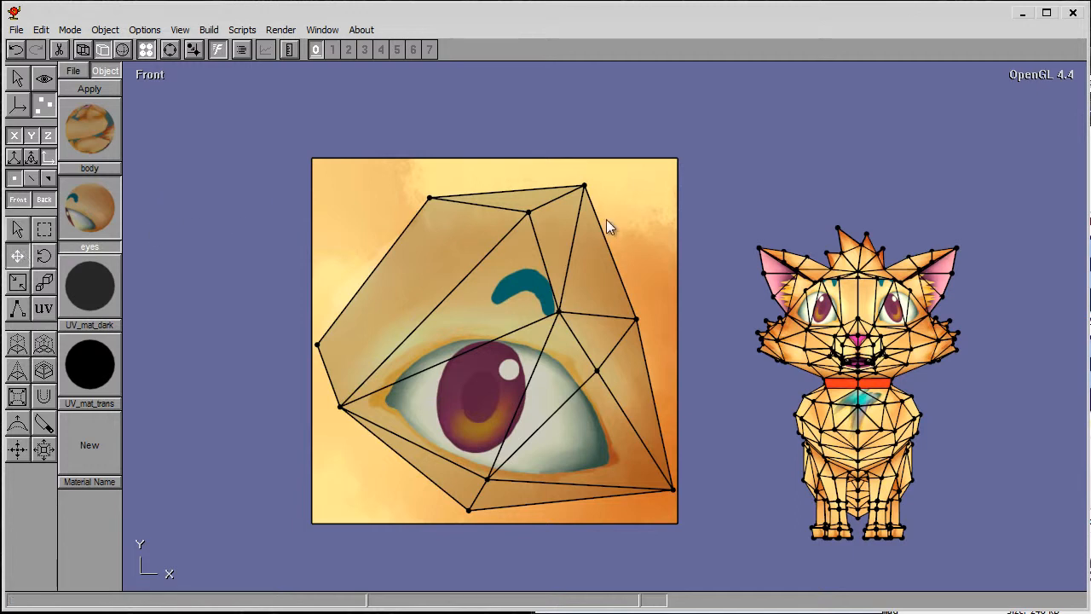
drag(582, 188, 427, 194)
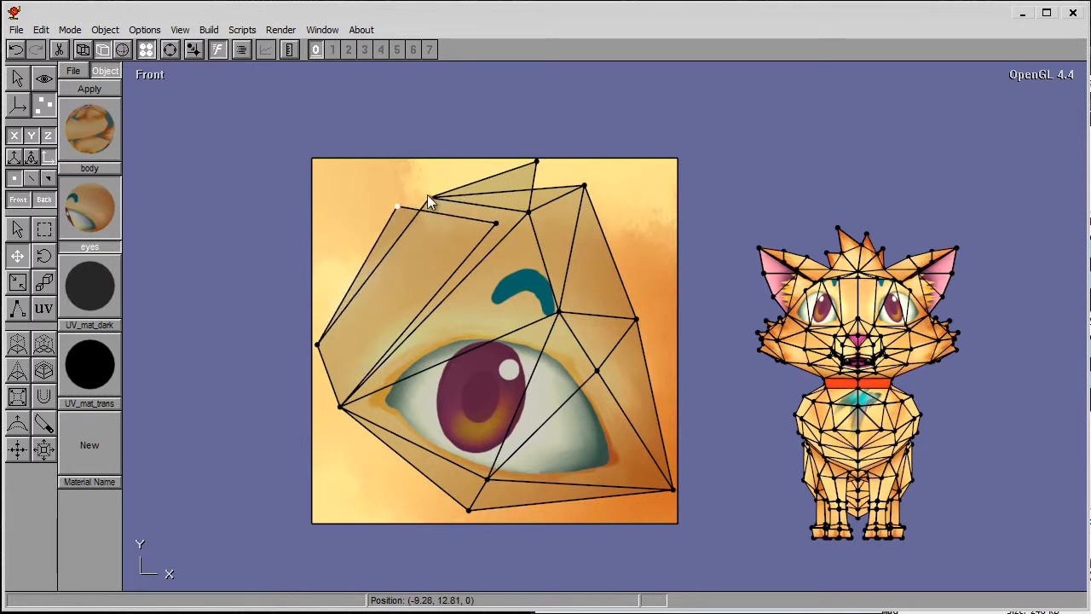
key(ctrl+z)
key(ctrl+z)
key(ctrl+z)
key(ctrl+z)
key(ctrl+z)
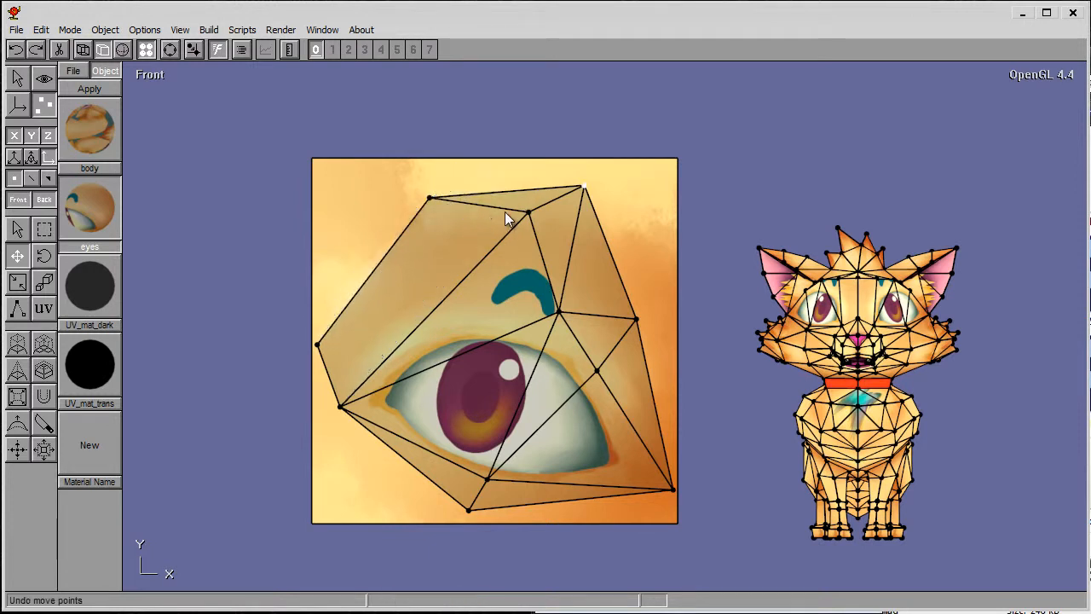
- Move the eye UVs' upper-left outline point slightly up, and the inner point below the upper edge down to the left of the eyebrow
click(44, 230)
drag(404, 157, 495, 193)
click(24, 254)
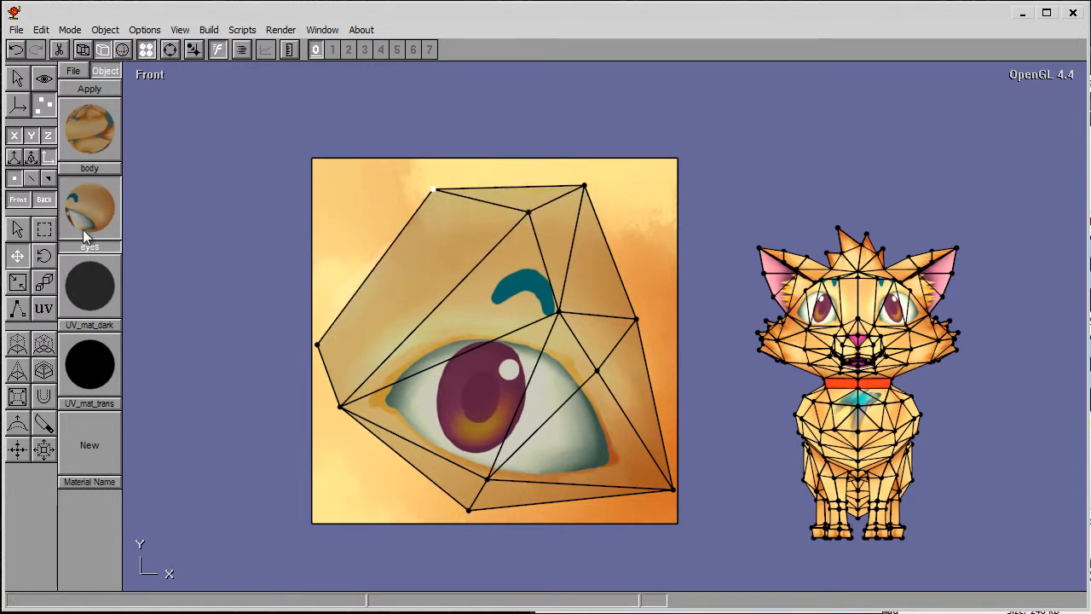
click(45, 229)
drag(520, 238, 446, 269)
click(17, 255)
- Move the eye UVs' inner point at the eyebrow's right end down and left to just above the iris
click(45, 230)
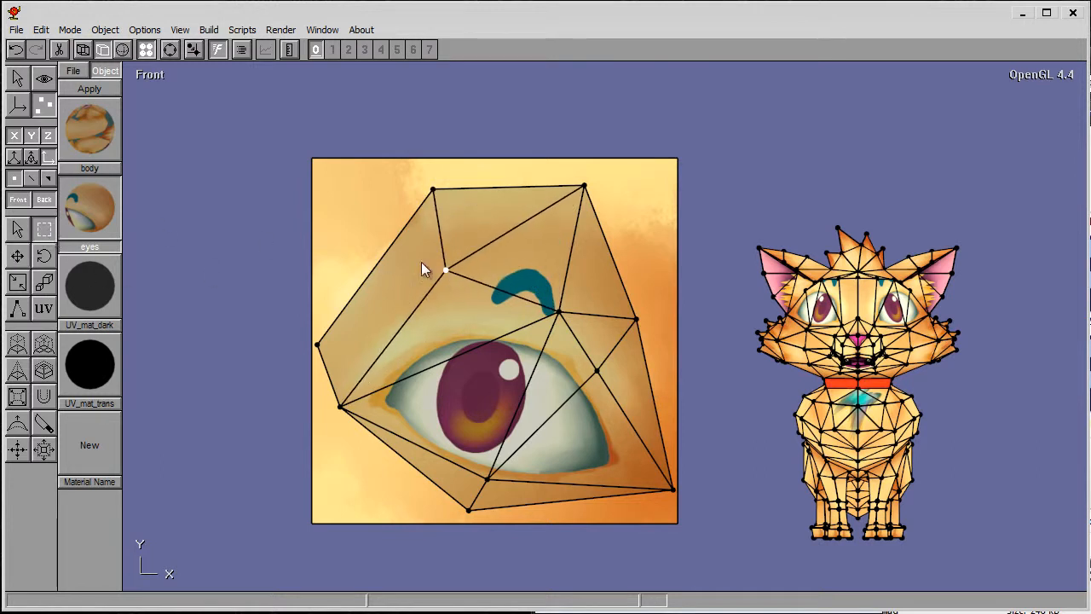
mouse_move(546, 287)
mouse_down()
mouse_move(570, 326)
mouse_move(495, 320)
mouse_up()
click(17, 255)
- Area-select the topmost, upper-right outline and above-iris points of the eye UVs and rotate them counterclockwise
click(44, 230)
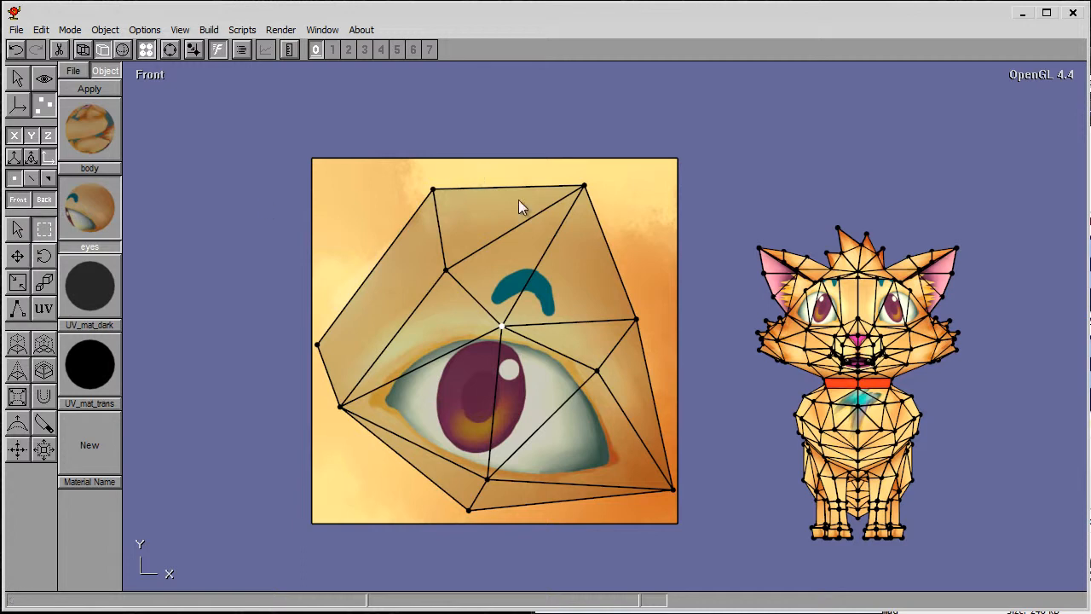
drag(474, 168, 658, 369)
click(44, 255)
drag(481, 212, 526, 368)
- Select the four upper-left and central points of the eye UVs, scale them up by about 1.24, and deselect them
click(45, 229)
click(399, 253)
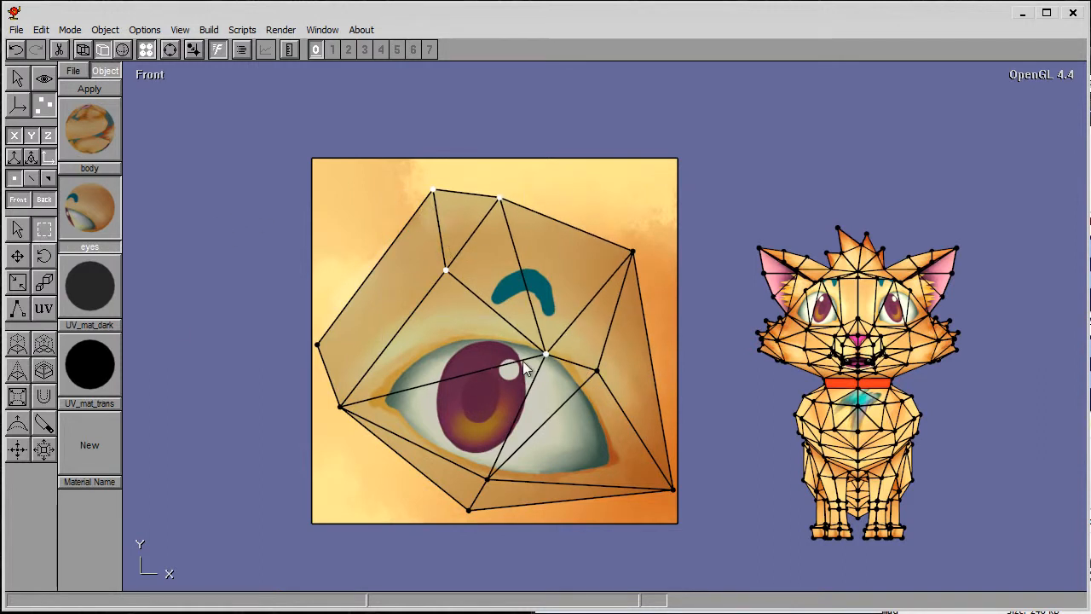
click(45, 282)
drag(427, 281, 460, 262)
click(248, 147)
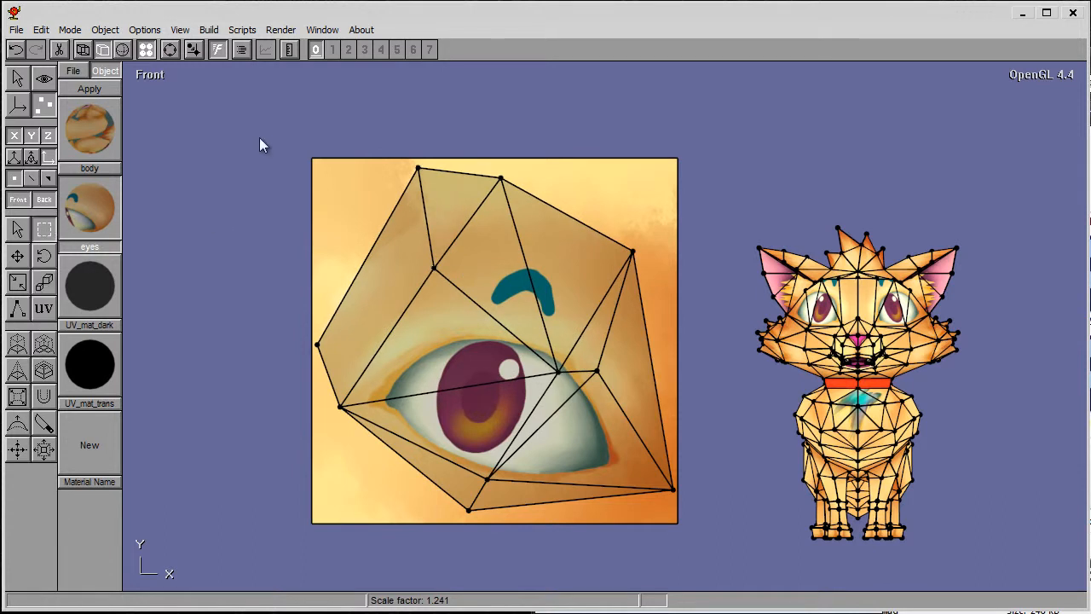
- Run the UVTools script that applies the UV changes to the mesh, and examine the cat's eyes from an angle
click(242, 29)
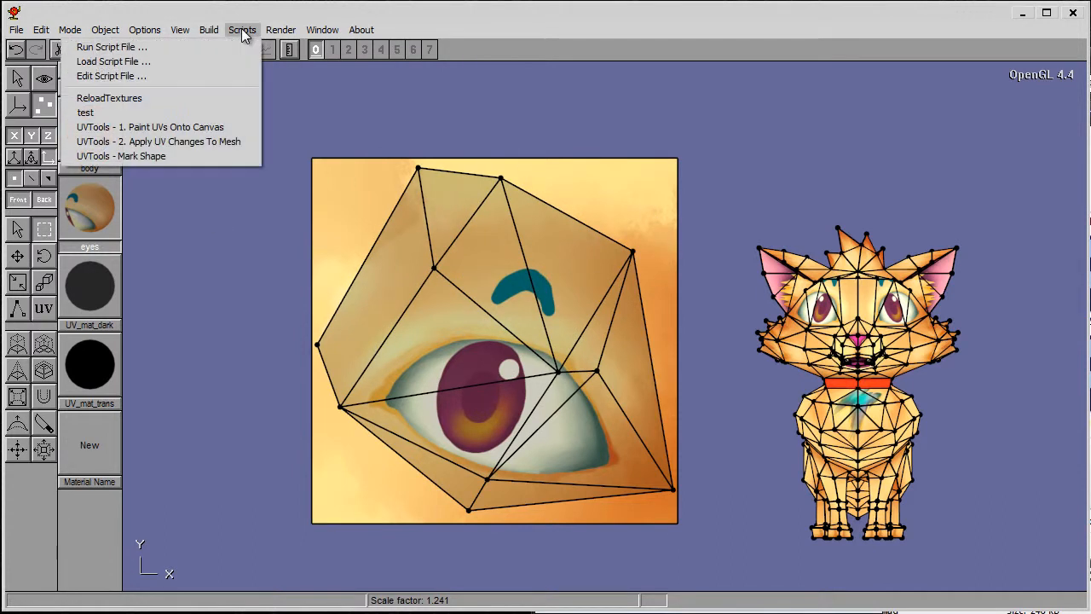
click(214, 142)
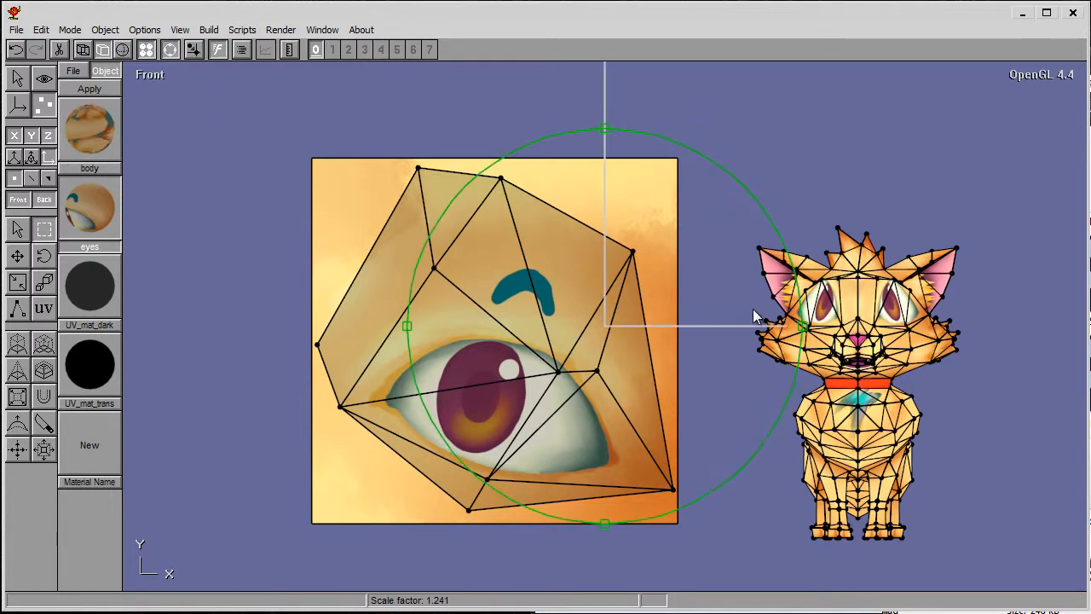
drag(753, 309, 671, 328)
key(ctrl+r)
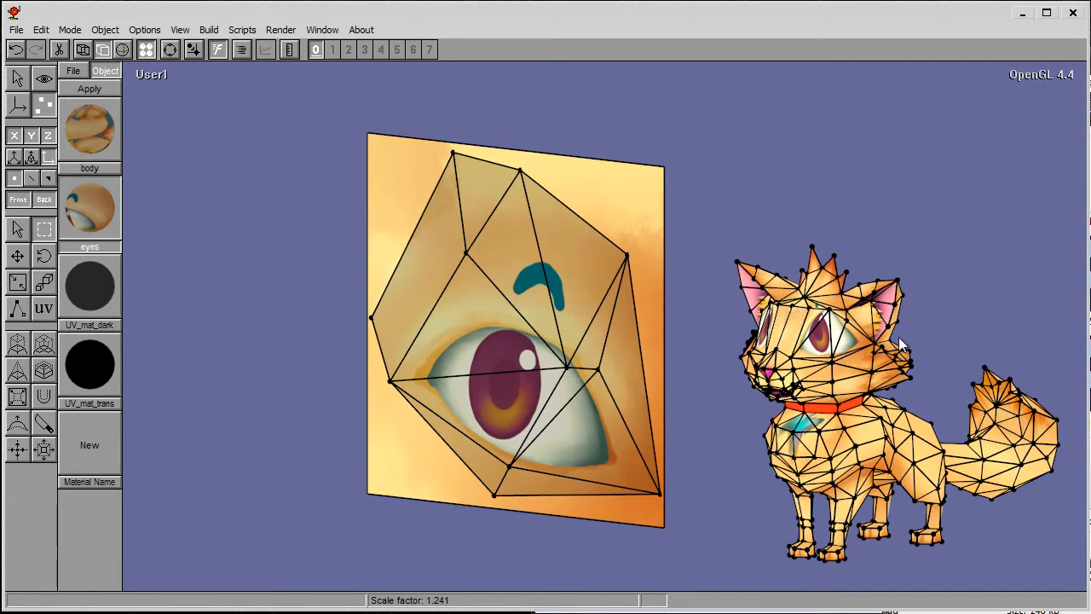
key(ctrl+r)
drag(458, 299, 543, 291)
key(ctrl+r)
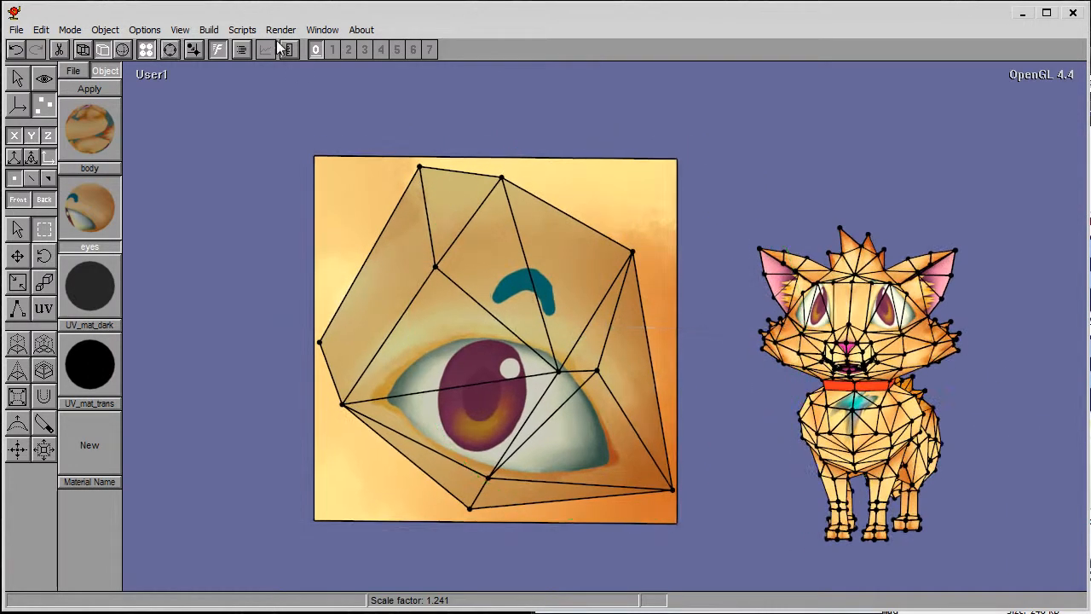
- Return to the front view and switch to the 2 Views layout
click(180, 29)
click(132, 182)
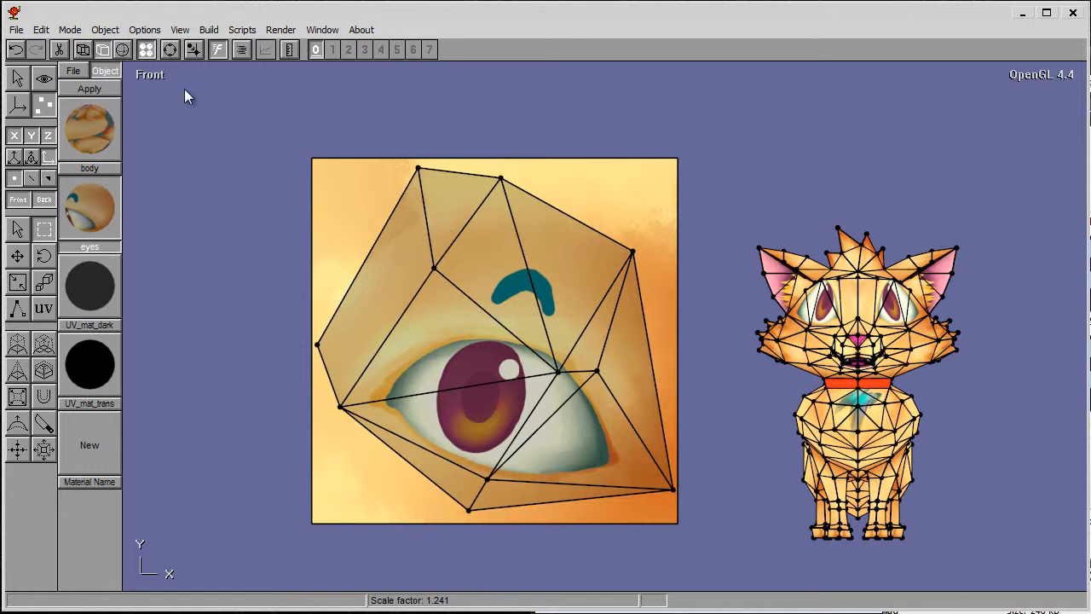
key(ctrl+r)
middle_drag(615, 294, 562, 282)
key(ctrl+r)
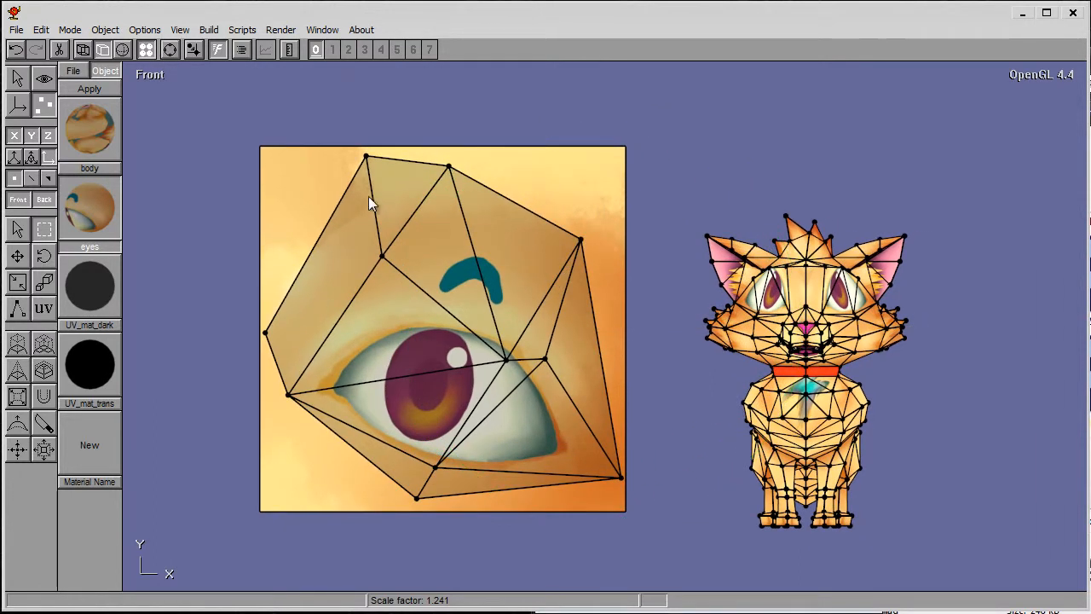
click(181, 30)
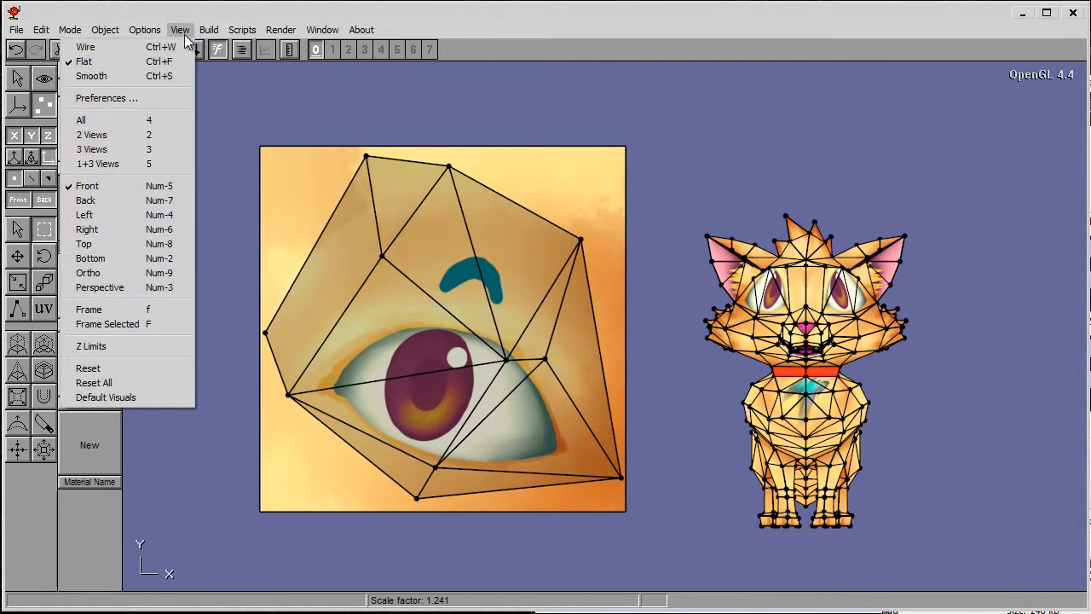
click(137, 140)
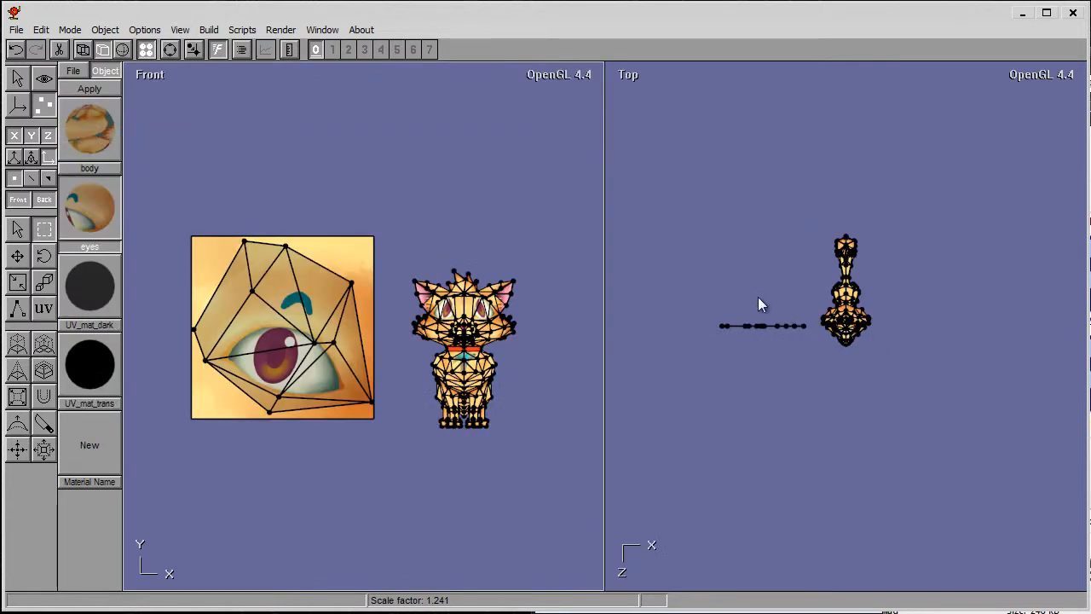
- Orbit and zoom the second view to a close-up of the cat's face, and display it smooth shaded
key(ctrl+r)
click(841, 404)
drag(854, 420, 822, 322)
scroll(822, 322, up, 3)
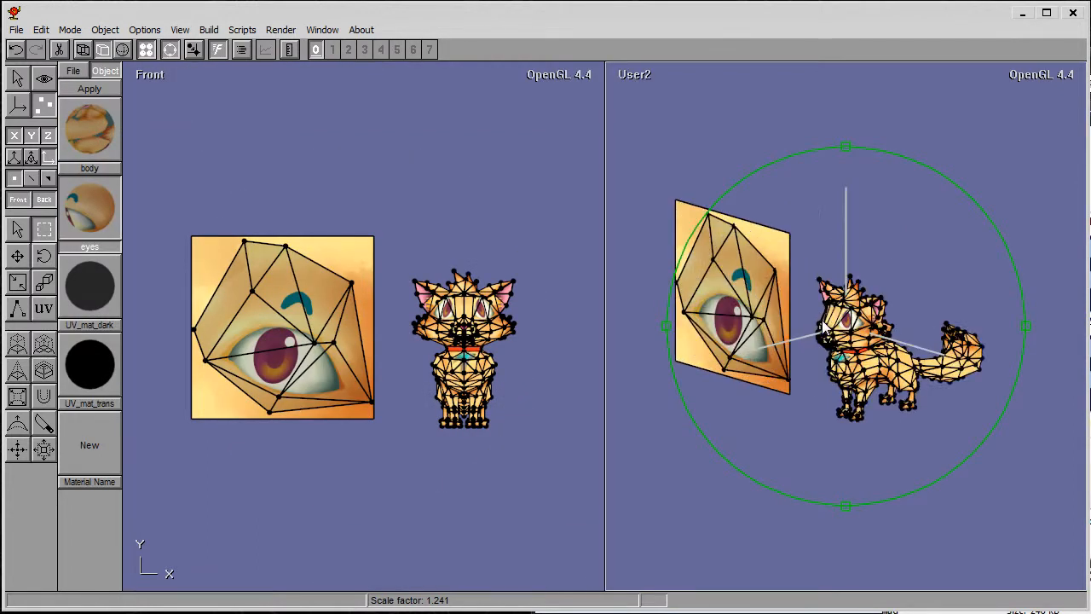
scroll(823, 328, up, 5)
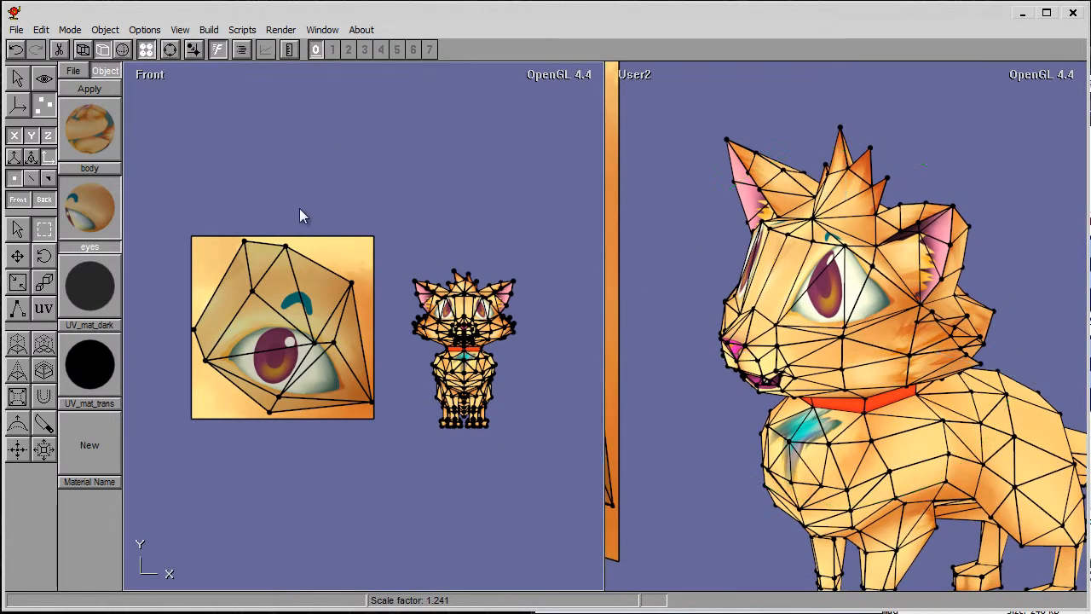
click(123, 49)
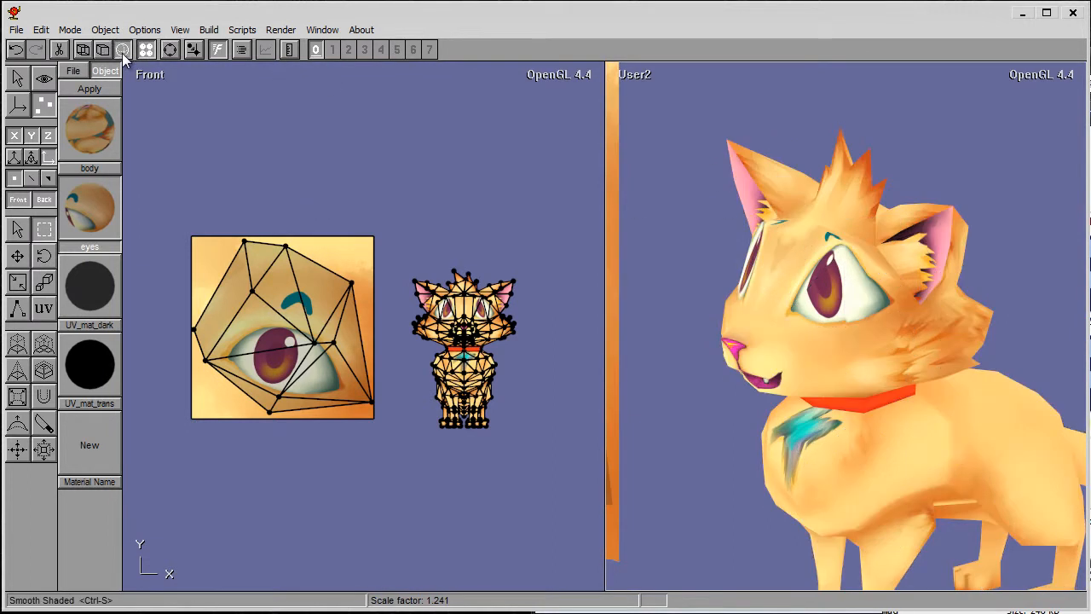
- In the front view, move the eye UVs' inner point left of the eyebrow down to the eye's upper edge
click(346, 221)
key(ctrl+r)
mouse_move(327, 295)
middle_down()
mouse_move(434, 294)
mouse_move(344, 282)
middle_up()
scroll(406, 292, up, 4)
scroll(404, 292, up, 3)
scroll(353, 284, down, 4)
key(ctrl+r)
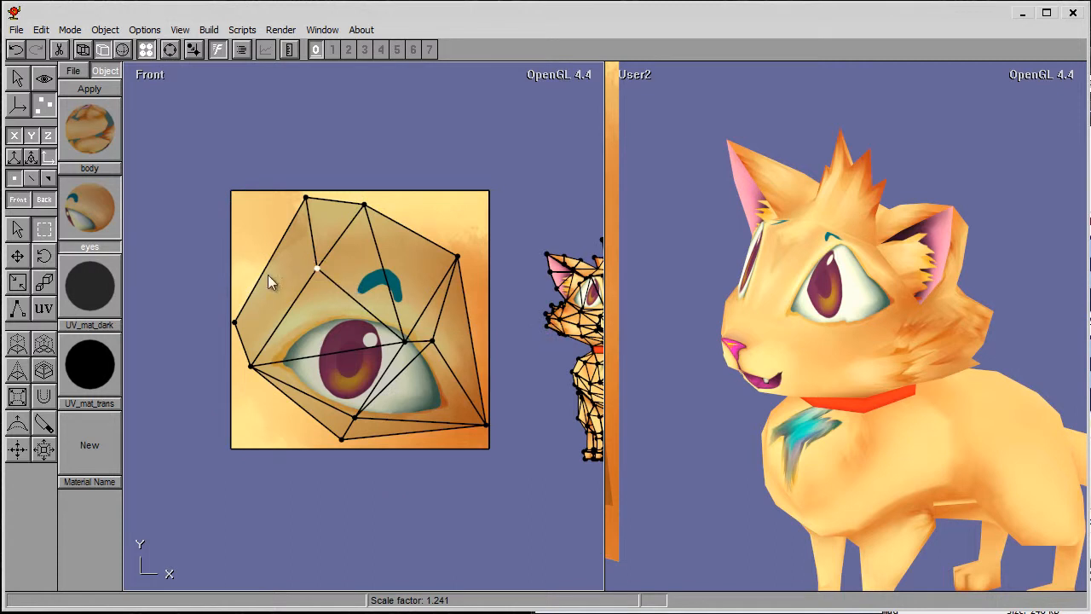
click(18, 257)
drag(320, 261, 328, 313)
- Apply the UV changes to the mesh with the UVTools script, and turn the cat close-up to show both eyes
click(242, 29)
click(200, 142)
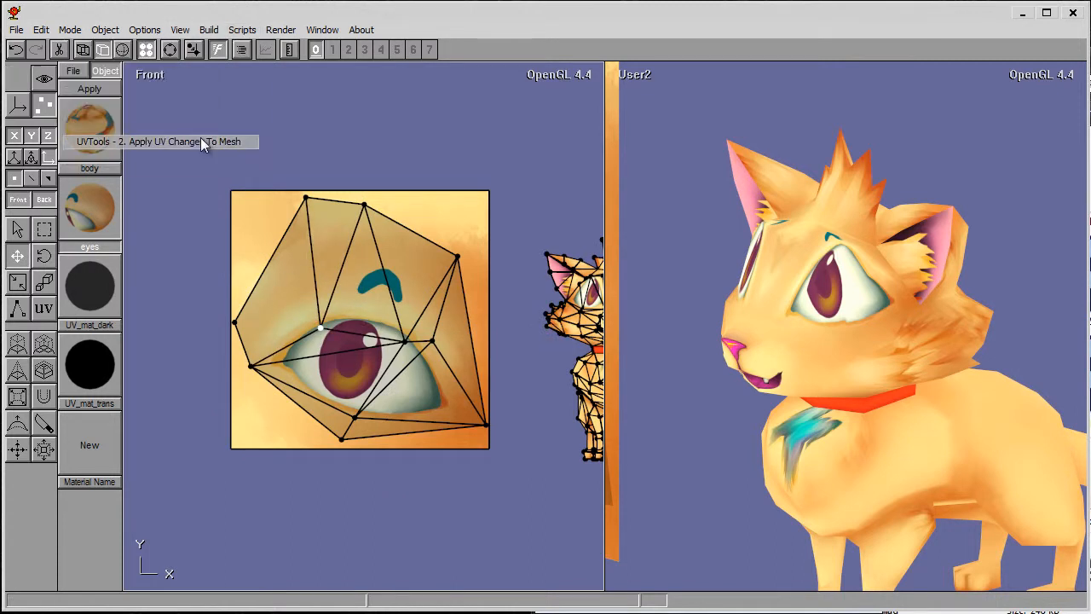
click(861, 272)
key(ctrl+r)
drag(793, 279, 836, 295)
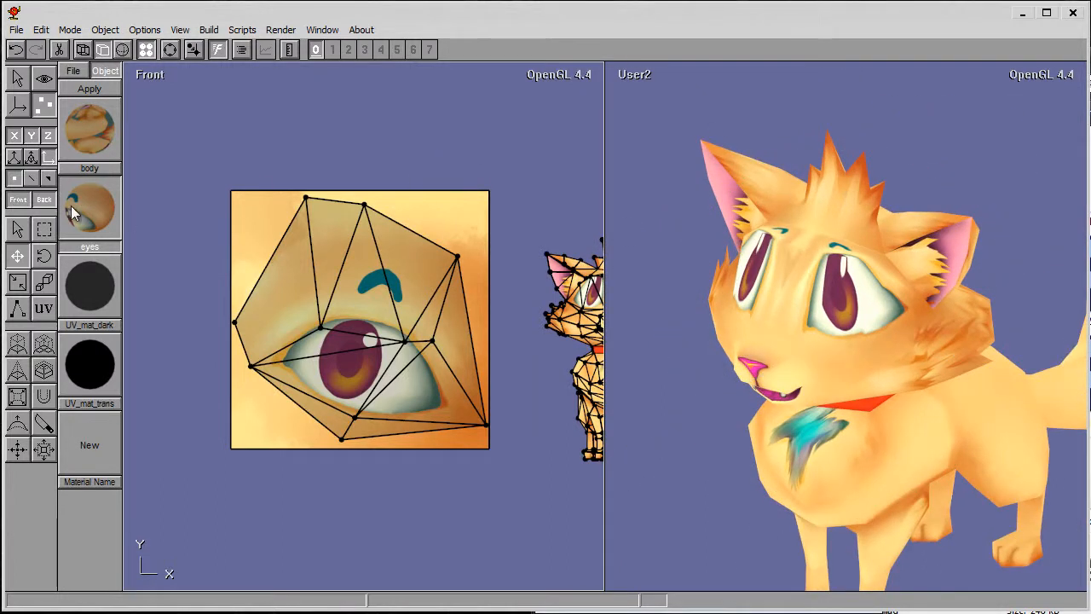
- Move the eye UVs' upper-right outline point slightly down, and apply the UV changes to the mesh
drag(385, 237, 452, 277)
click(242, 30)
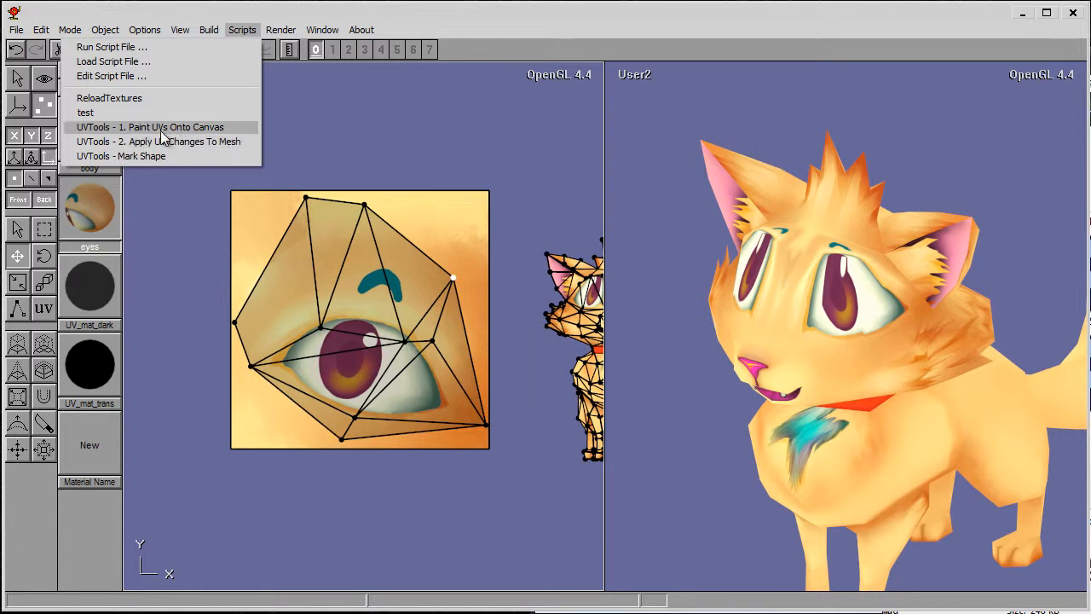
click(188, 141)
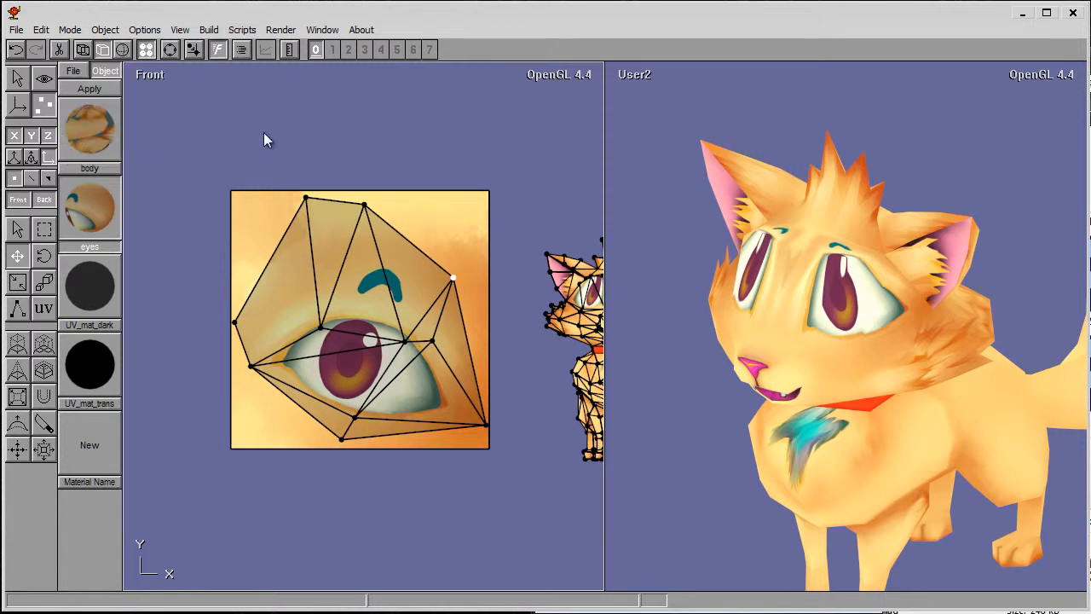
- In object editing, remove the painted eye UV mesh and the UVCanvas
click(241, 29)
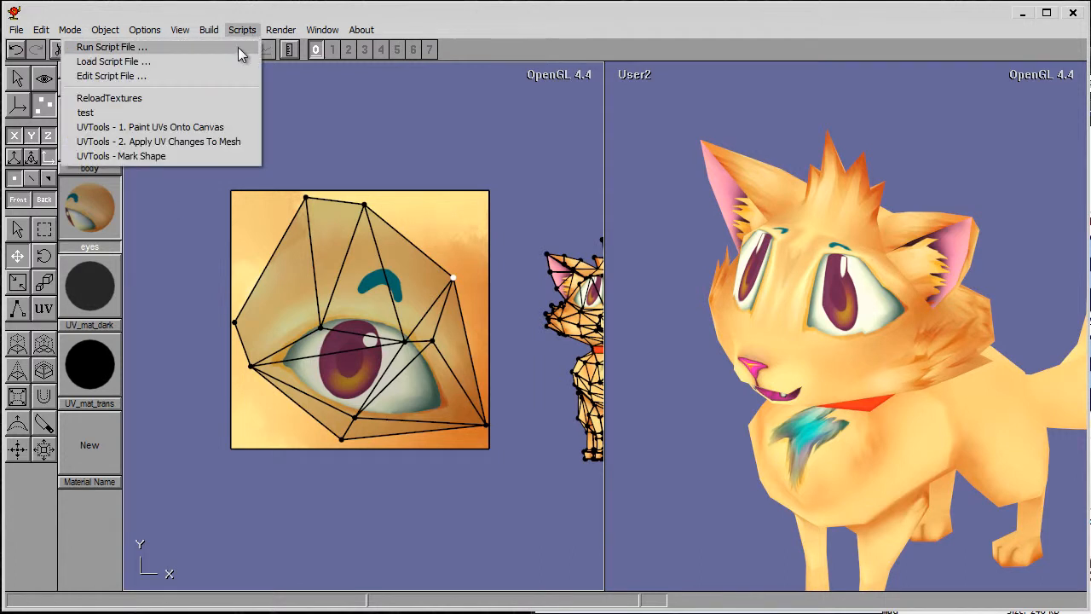
click(237, 158)
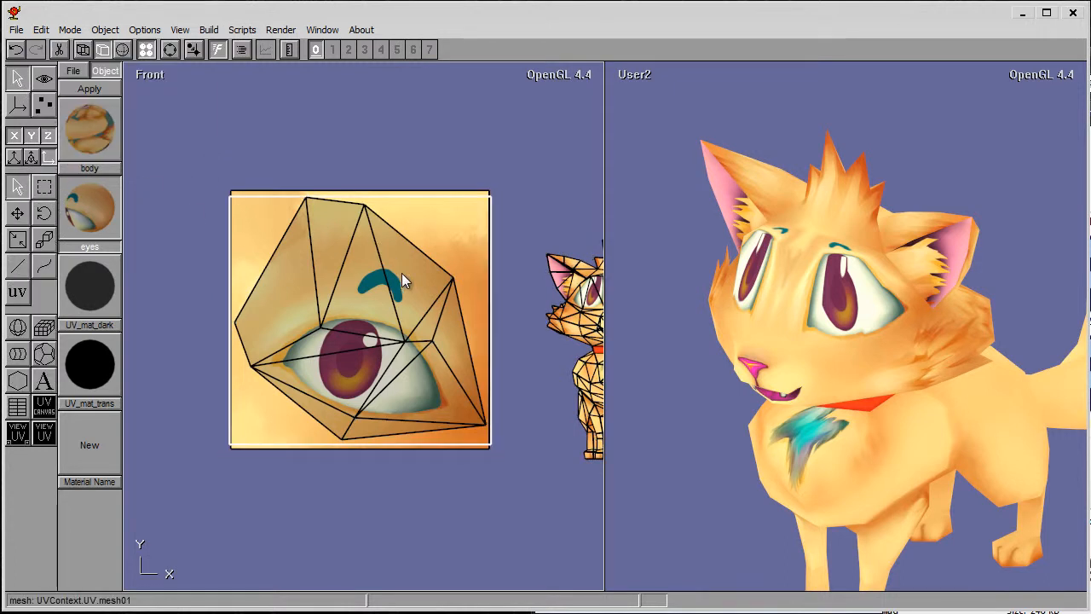
key(ctrl+r)
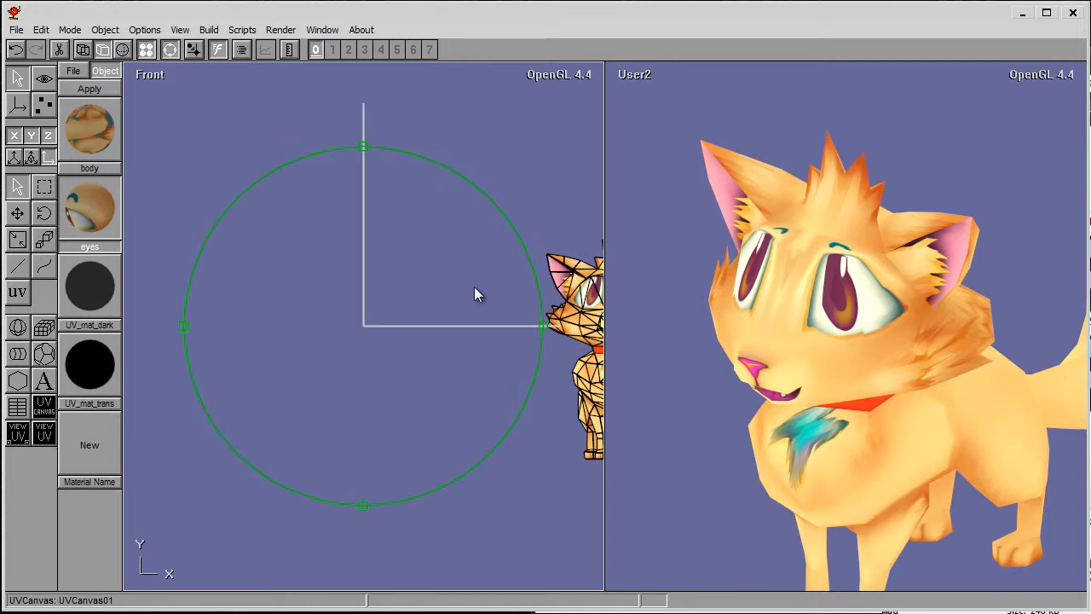
- Center the cat in the first view, display it smooth shaded without the wireframe, and examine it from the front and behind
middle_drag(570, 320, 324, 304)
drag(426, 294, 484, 239)
scroll(352, 312, up, 5)
click(165, 49)
click(146, 50)
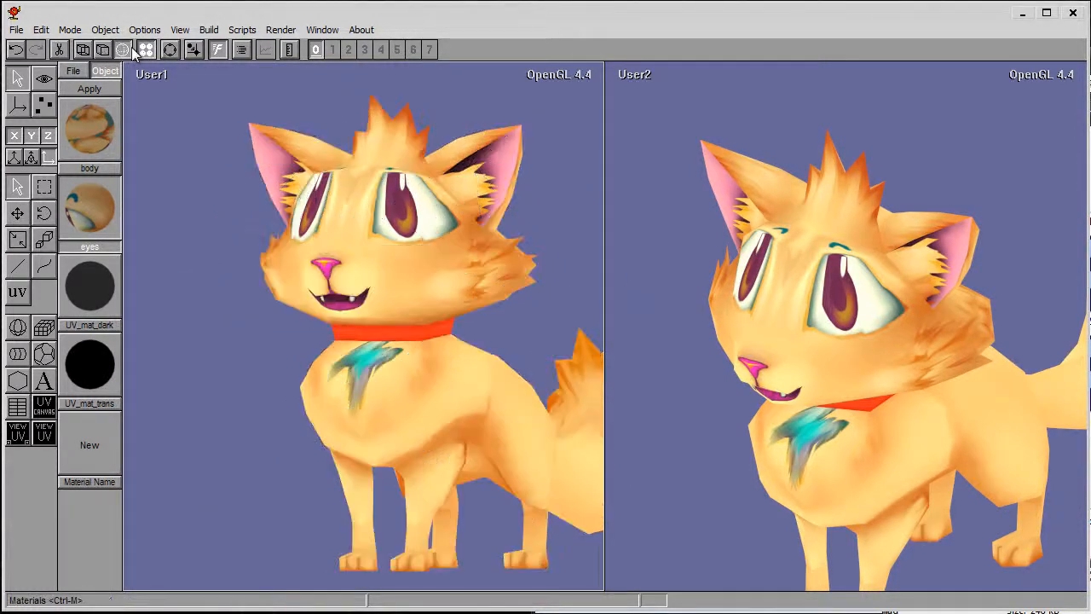
scroll(352, 253, down, 7)
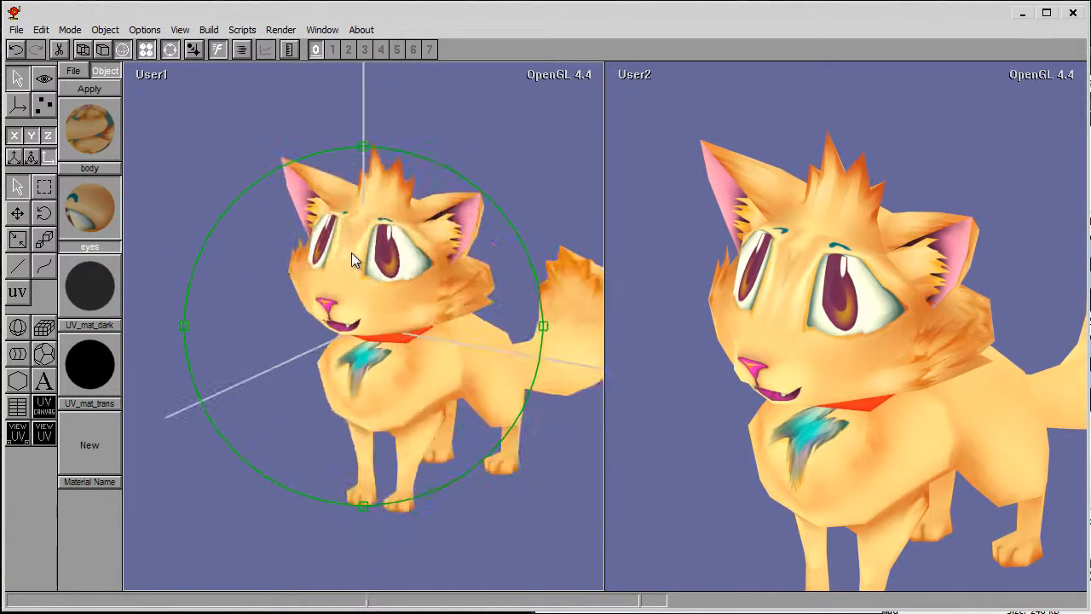
scroll(351, 252, up, 3)
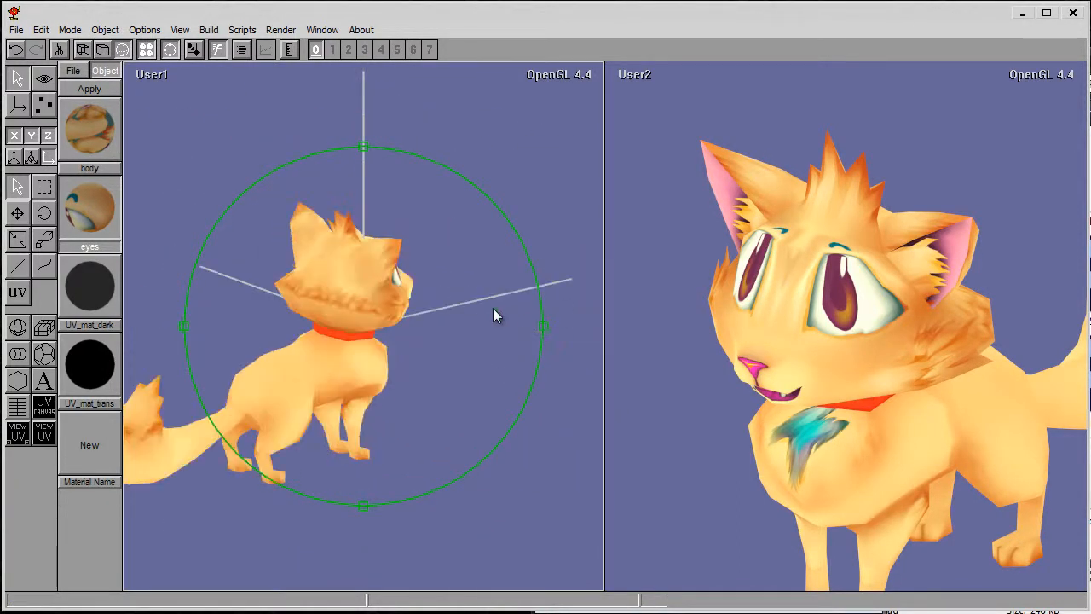